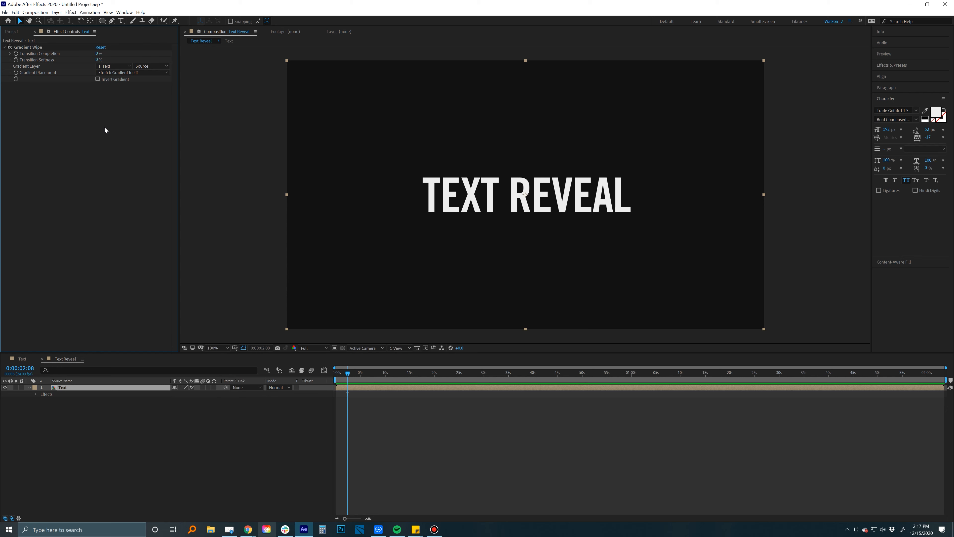
Import the Water_7.mp4 clip from the Flowing Water folder in Freebies into the project.
left_click(13, 33)
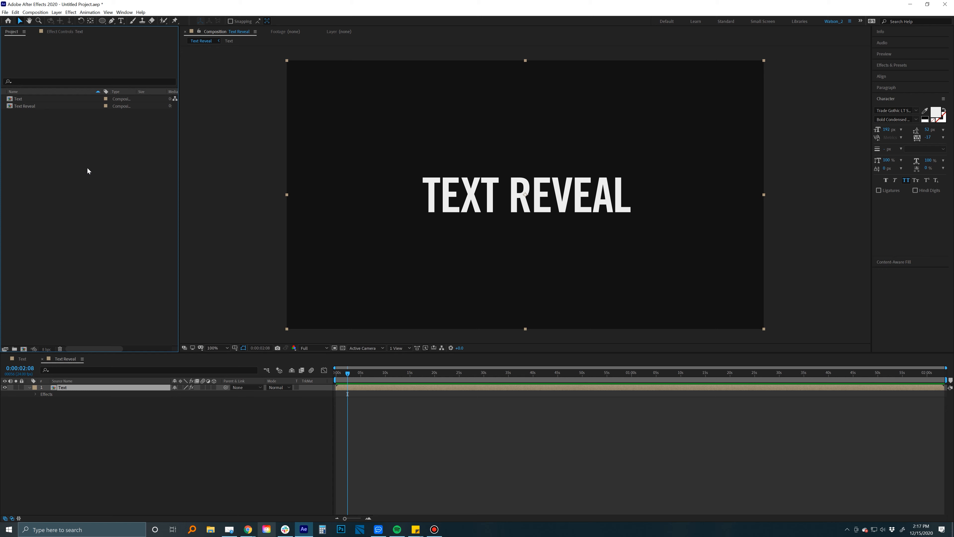
double_click(91, 180)
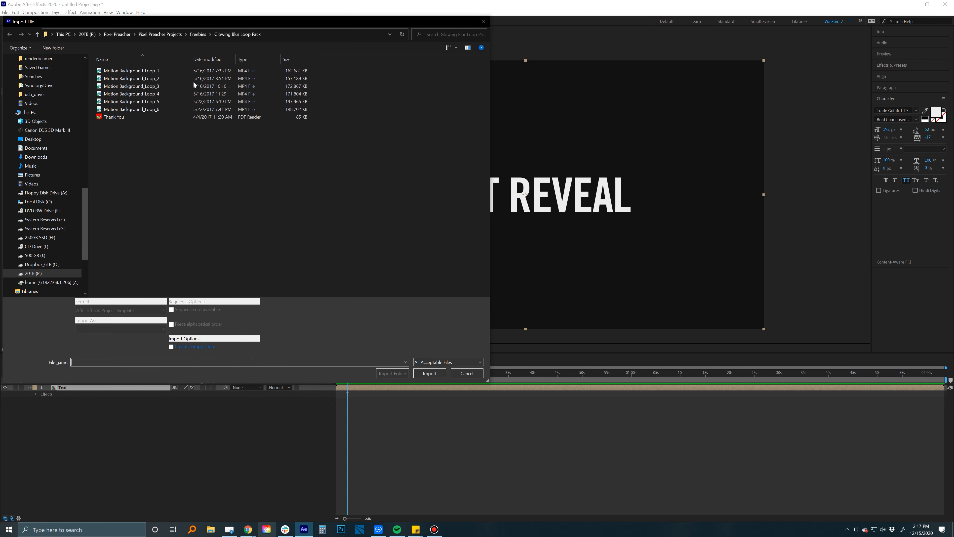
left_click_drag(194, 21, 410, 53)
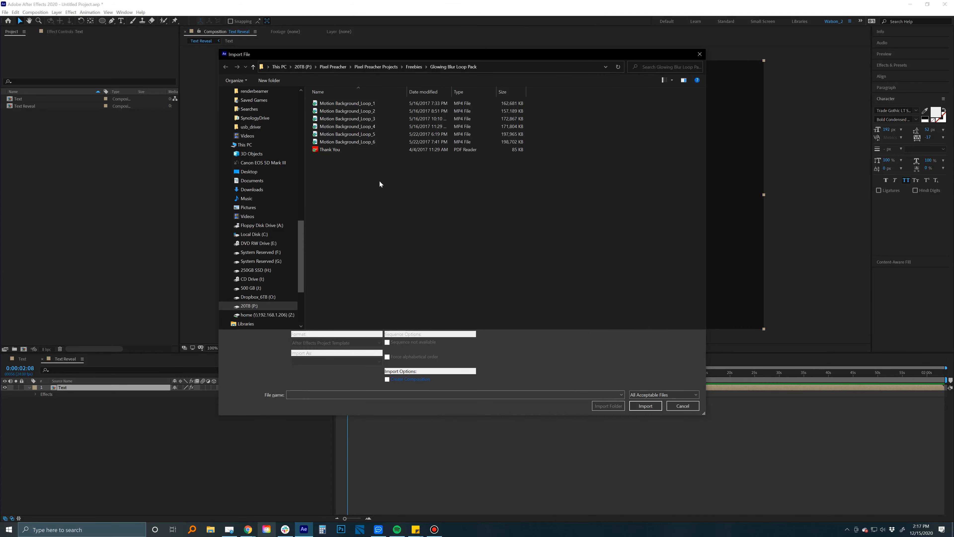
left_click(412, 68)
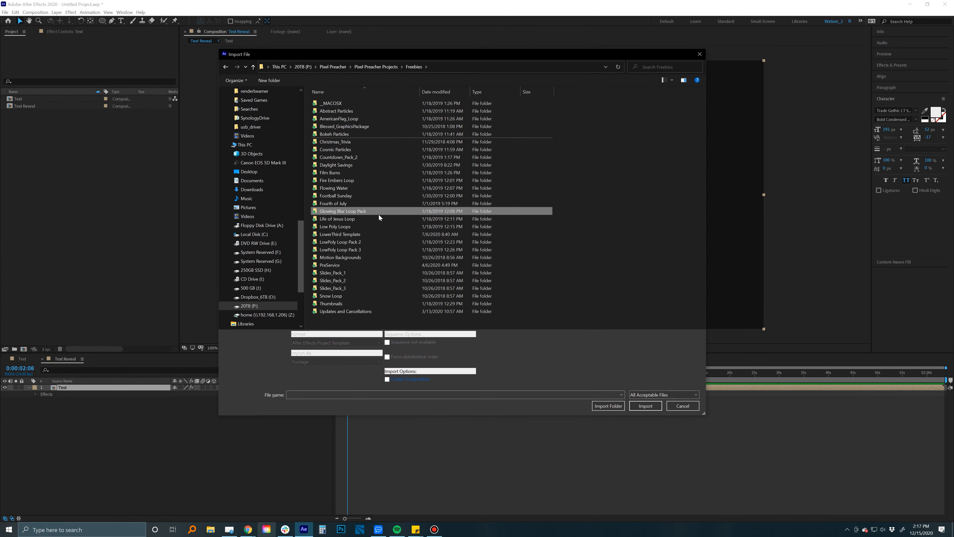
left_click(361, 245)
double_click(324, 190)
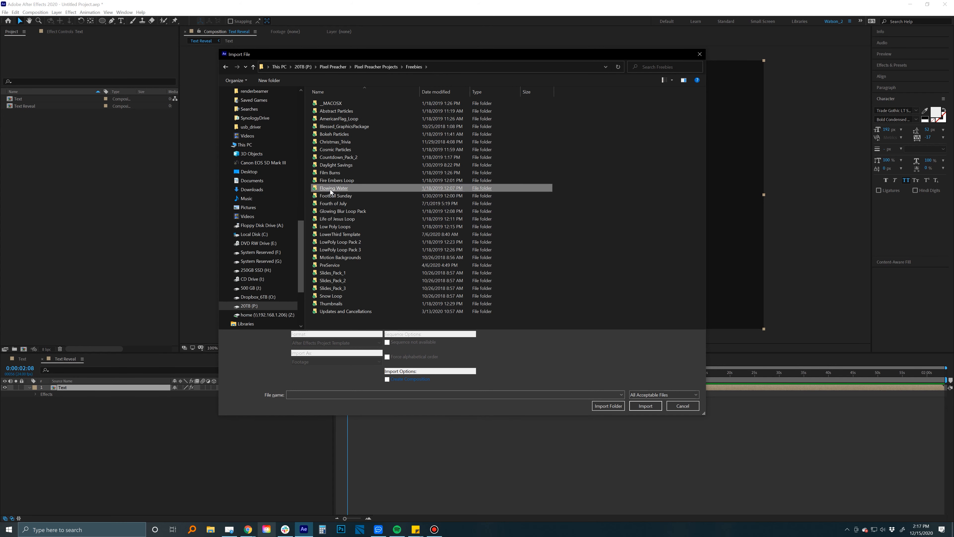
double_click(327, 134)
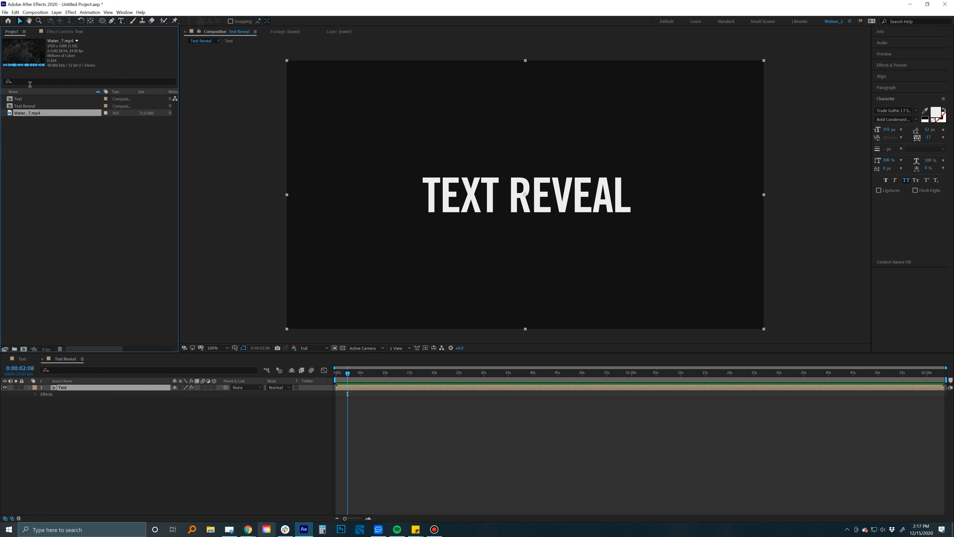
Add Water_7.mp4 to the Text Reveal composition beneath the Text layer and turn off its visibility.
left_click_drag(25, 114, 67, 387)
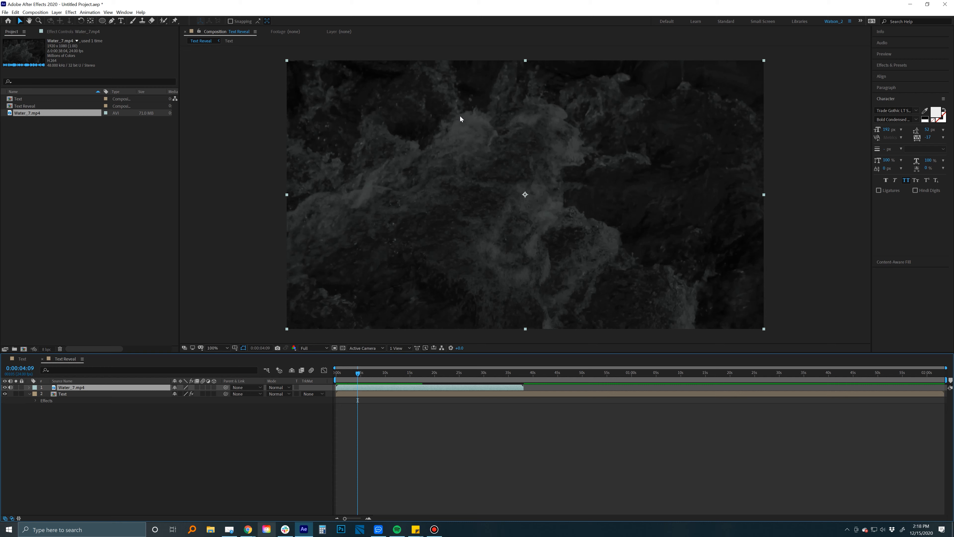
left_click(20, 113)
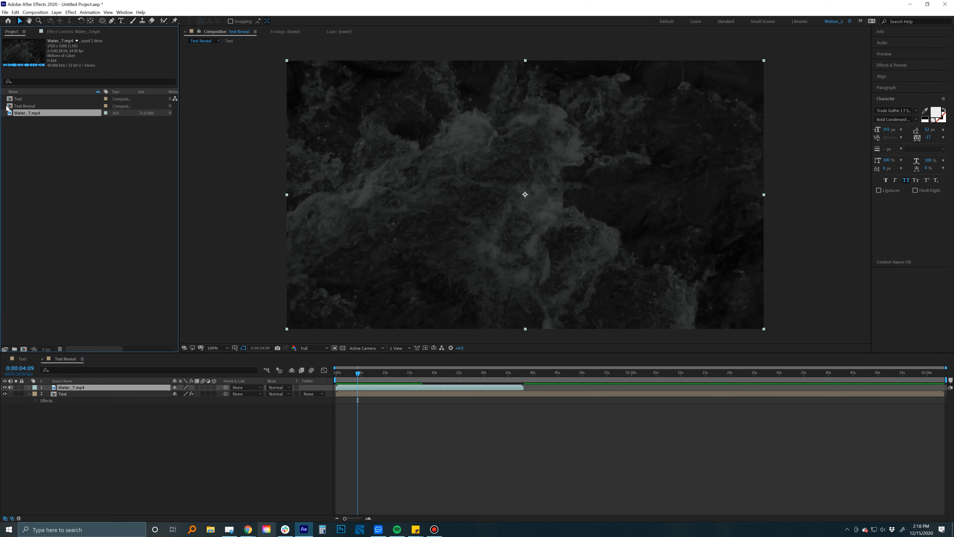
left_click_drag(69, 389, 67, 414)
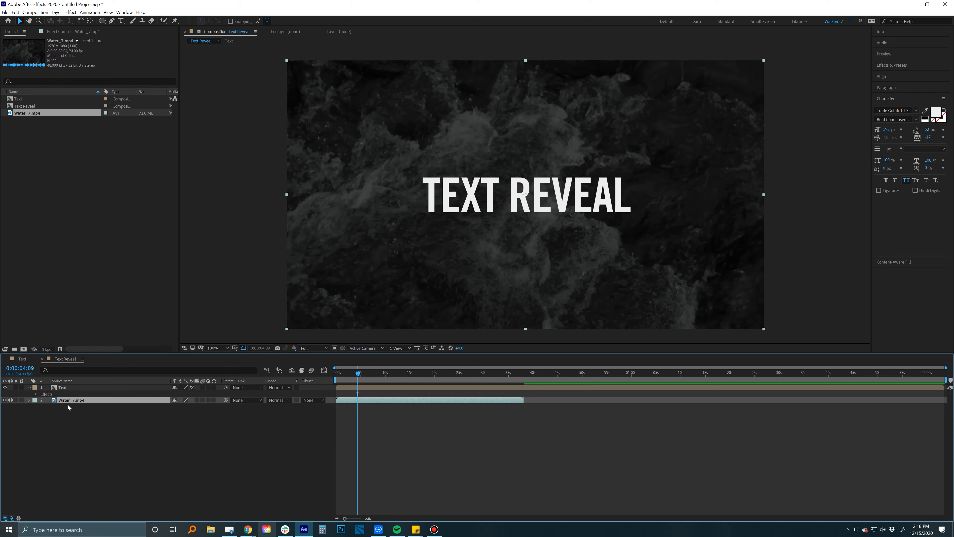
left_click(5, 399)
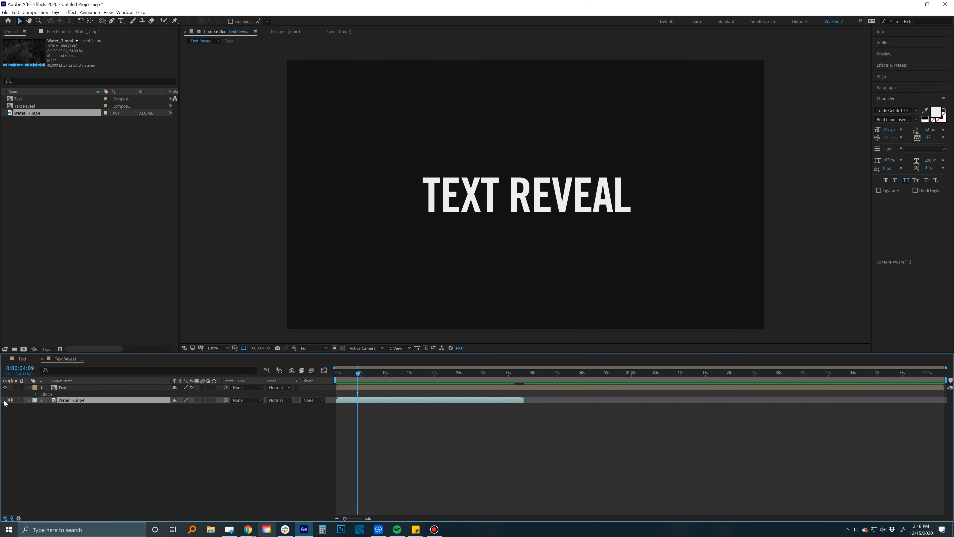
Set the Gradient Layer of the Text layer's Gradient Wipe effect to Water_7.mp4.
left_click(72, 388)
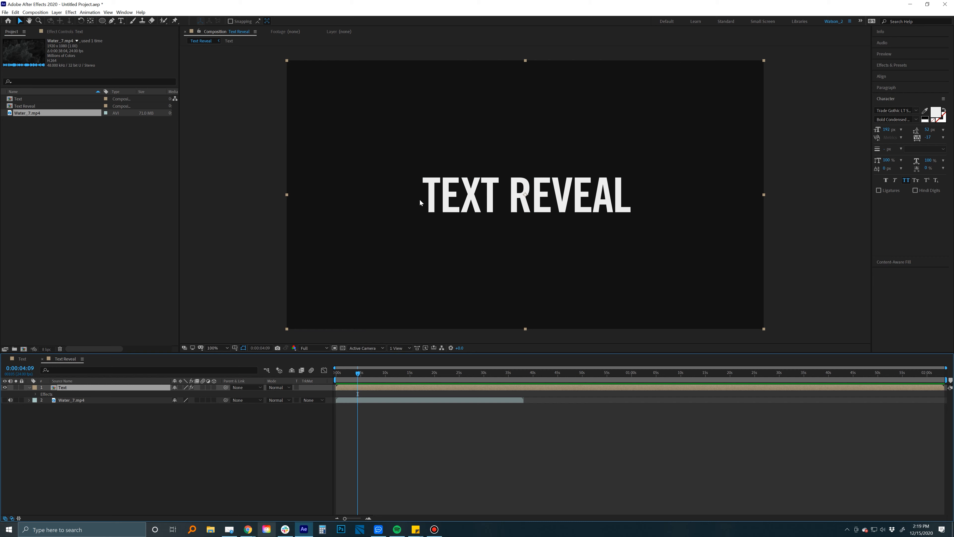
left_click(57, 31)
left_click(37, 48)
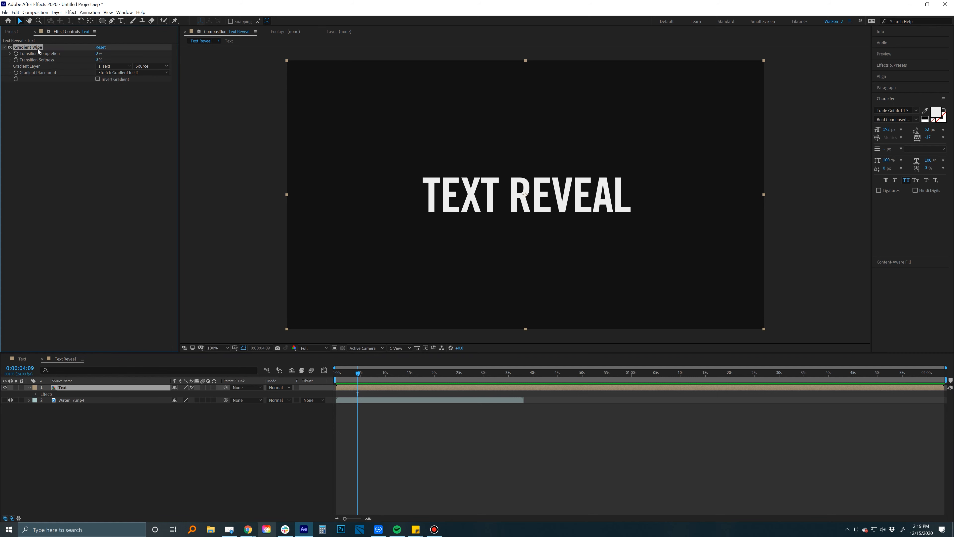
left_click(90, 387)
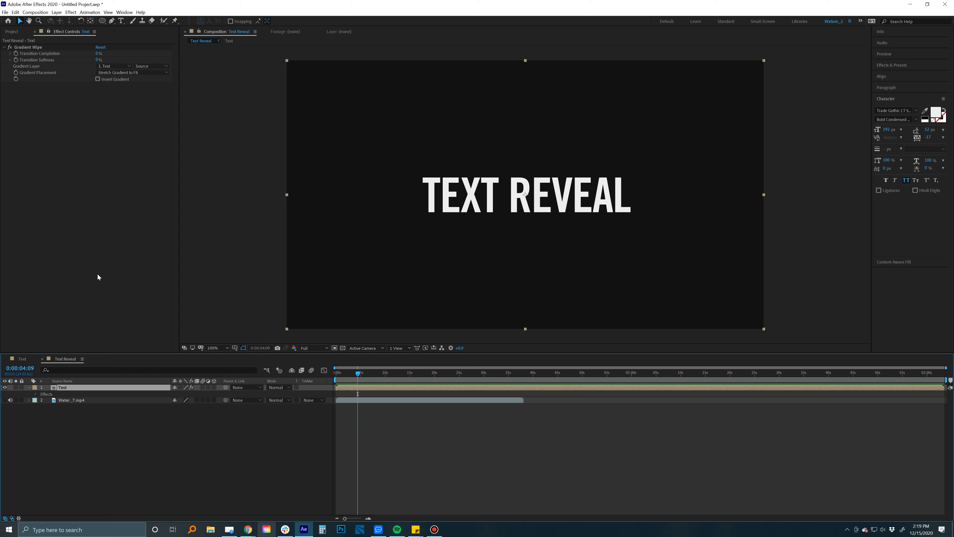
left_click(107, 64)
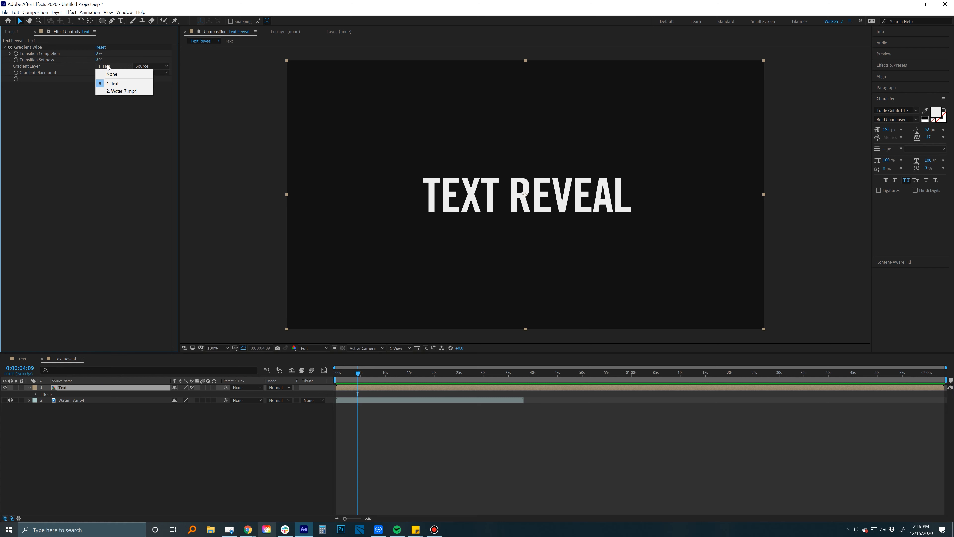
left_click(118, 91)
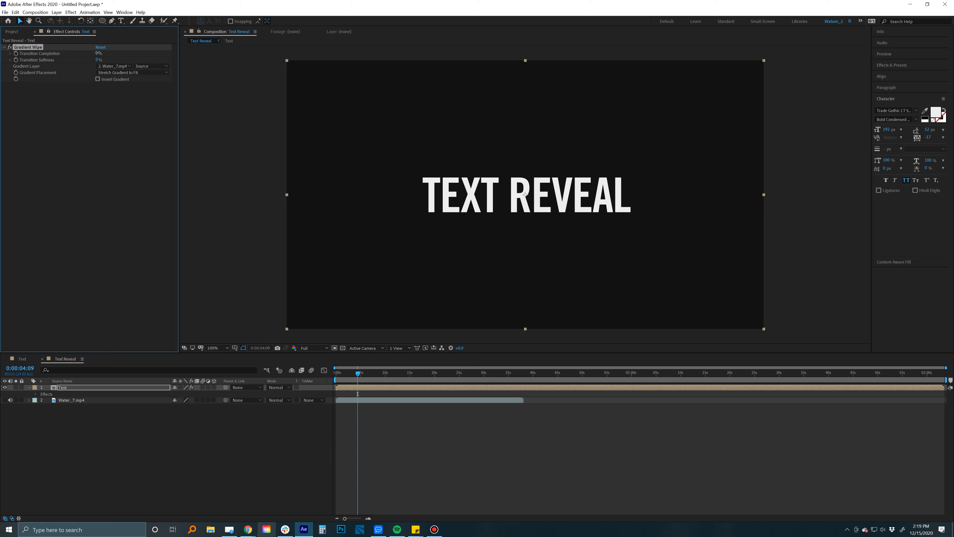
Test the Gradient Wipe's Transition Completion, set Transition Softness to 5%, and return Transition Completion to 0%.
mouse_move(99, 53)
left_mouse_down()
mouse_move(113, 55)
mouse_move(107, 60)
left_mouse_up()
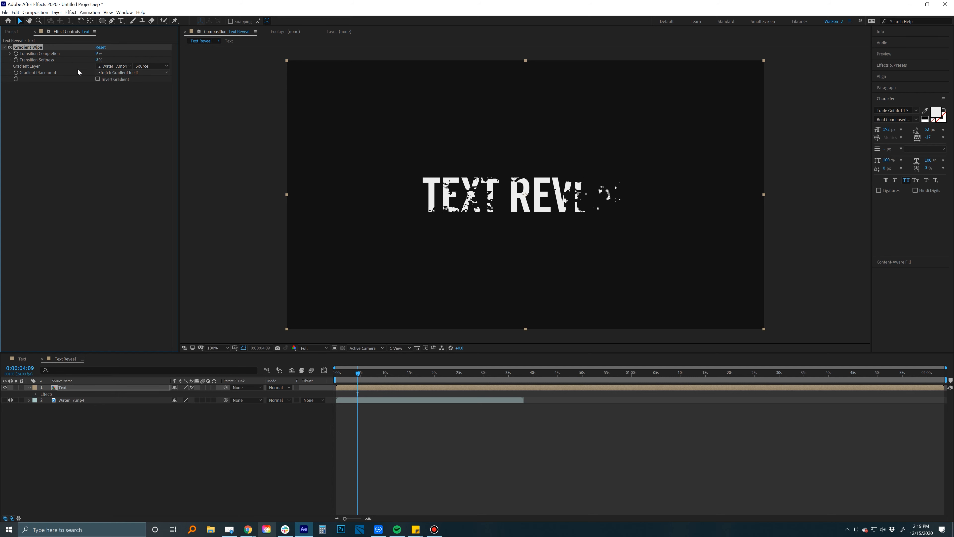
left_click_drag(96, 60, 99, 59)
left_click(102, 54)
left_click_drag(98, 57, 80, 56)
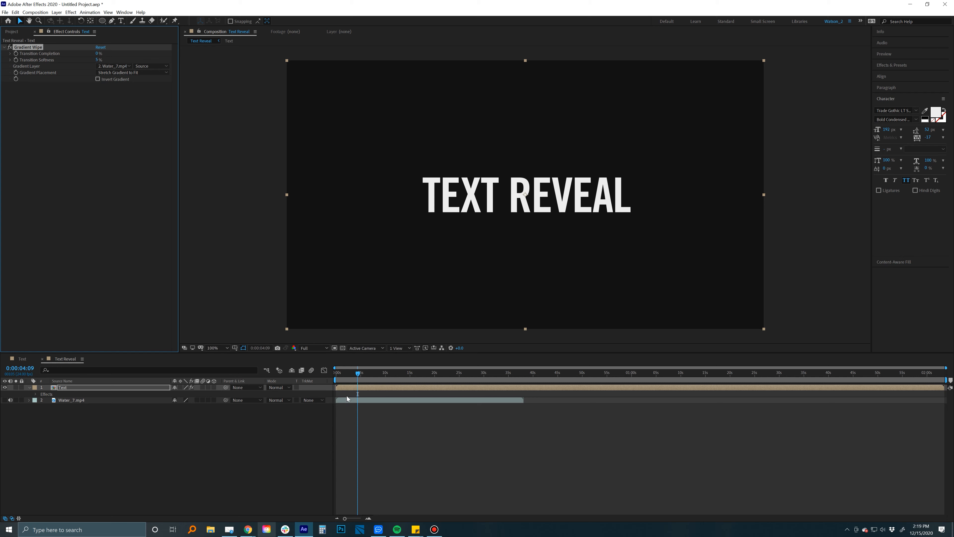
Keyframe the Gradient Wipe's Transition Completion at 0% on the first frame and 31% at 0:00:04:20.
left_click_drag(348, 373, 295, 361)
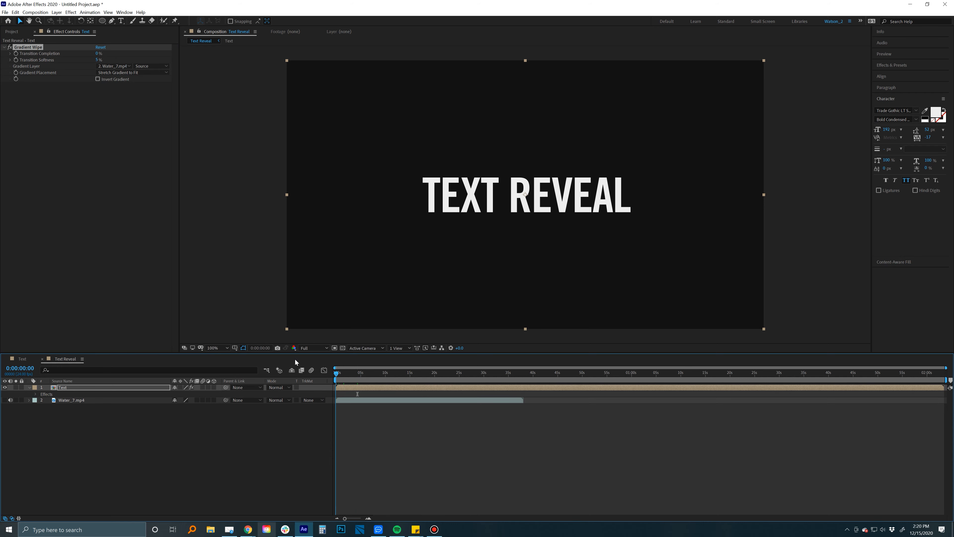
left_click(15, 54)
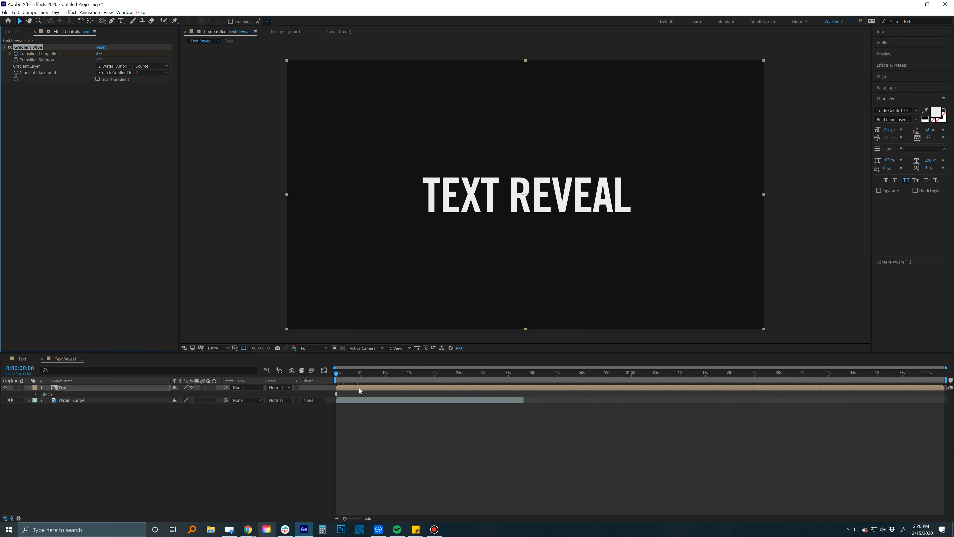
left_click(360, 375)
left_click_drag(98, 53, 107, 54)
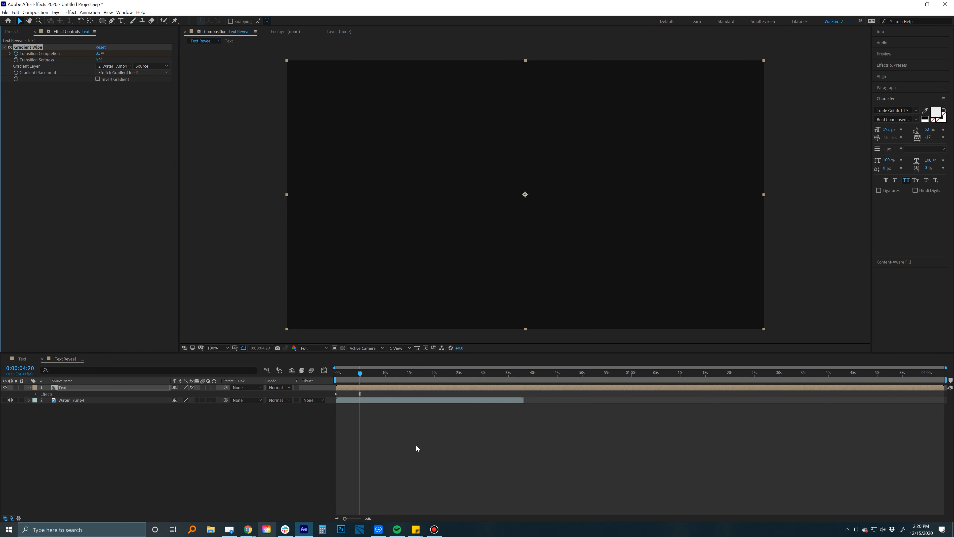
Shorten the work area to end just past the second keyframe and preview the text wipe animation.
key("space")
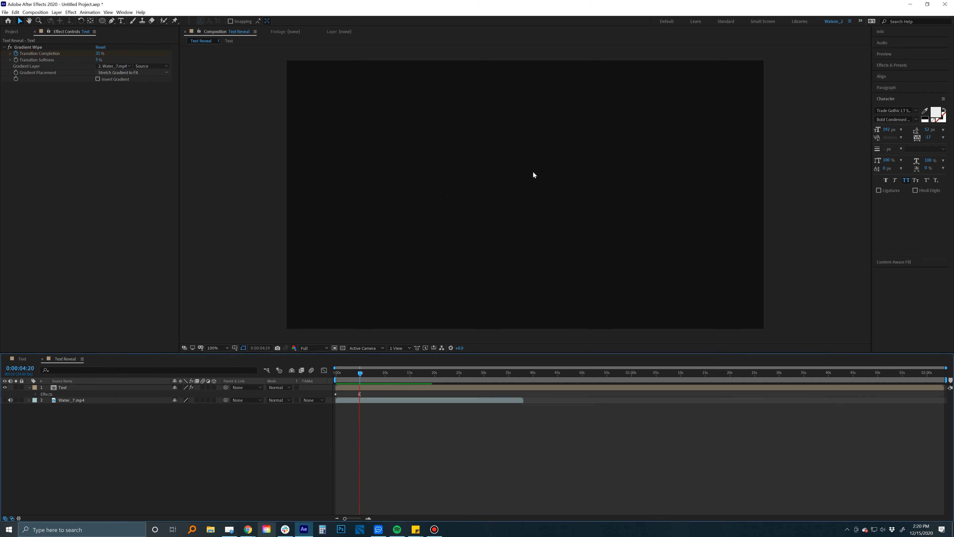
key("space")
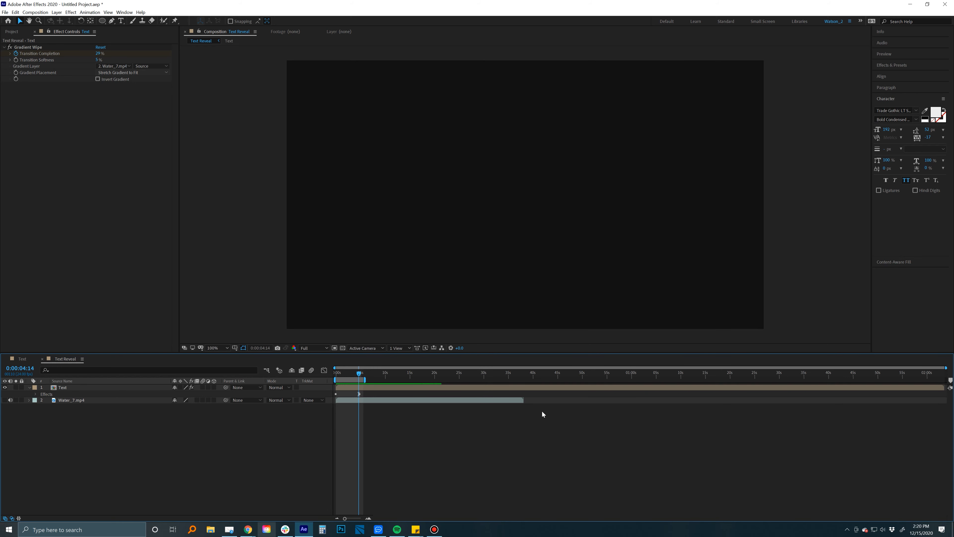
key("space")
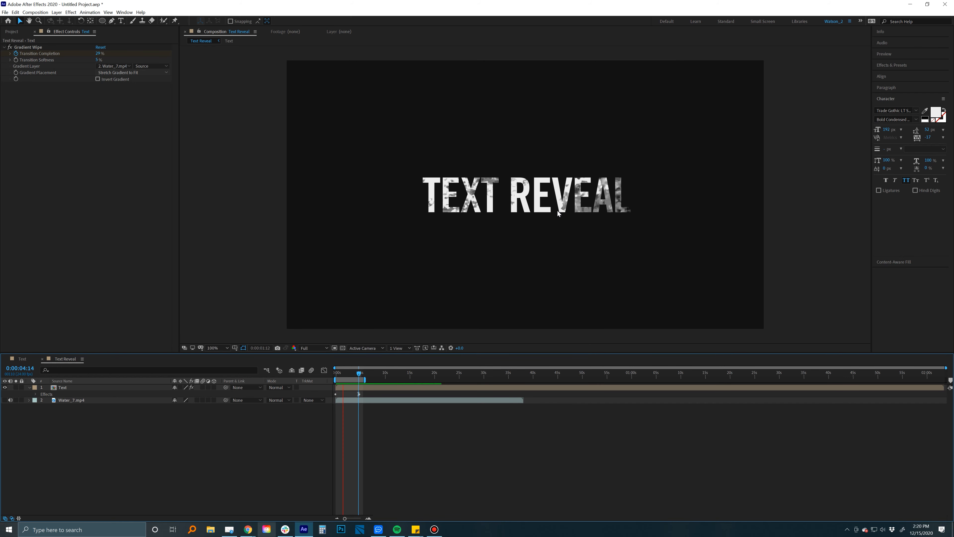
key("space")
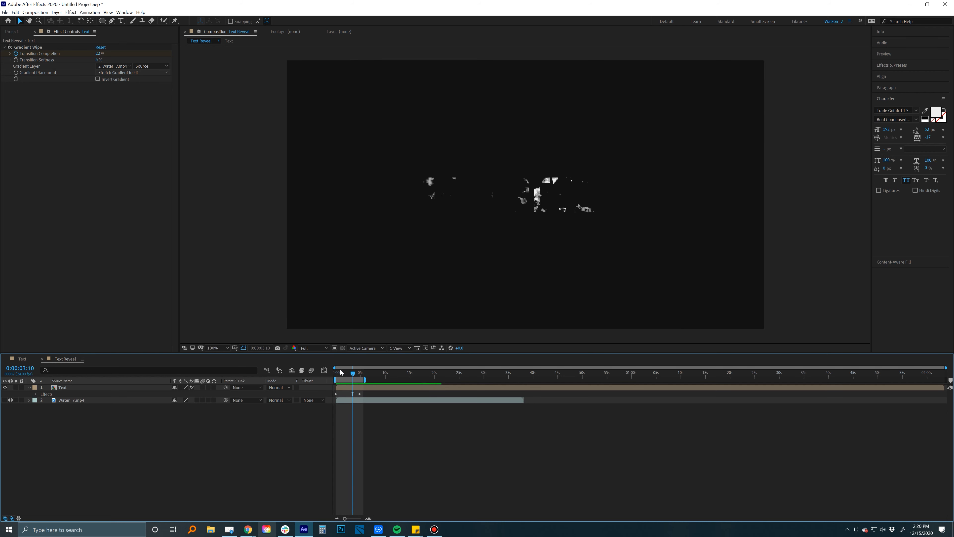
mouse_move(361, 376)
left_mouse_down()
mouse_move(340, 374)
mouse_move(357, 371)
mouse_move(347, 372)
left_mouse_up()
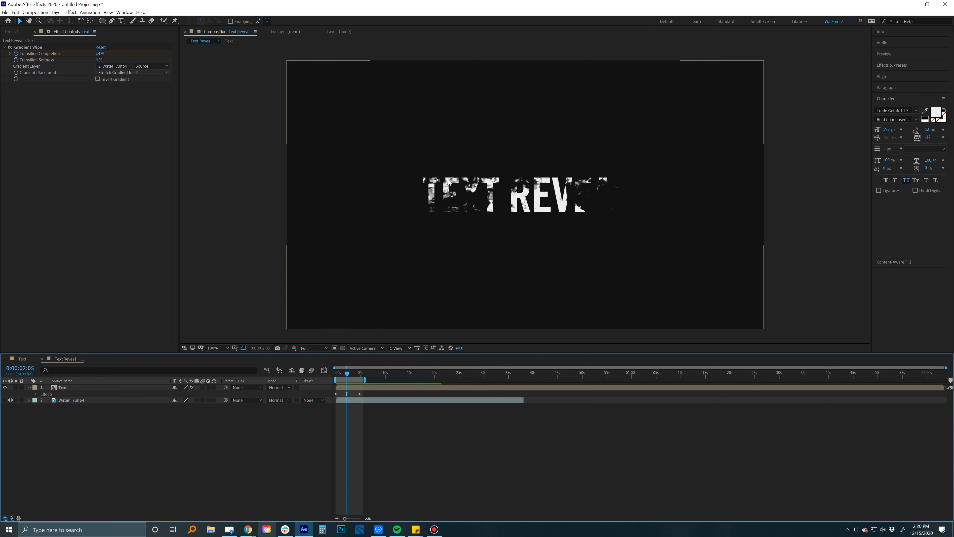
Replace the Water_7.mp4 footage with Motion Background_Loop_3.mp4 from the Glowing Blur Loop Pack folder.
left_click(11, 31)
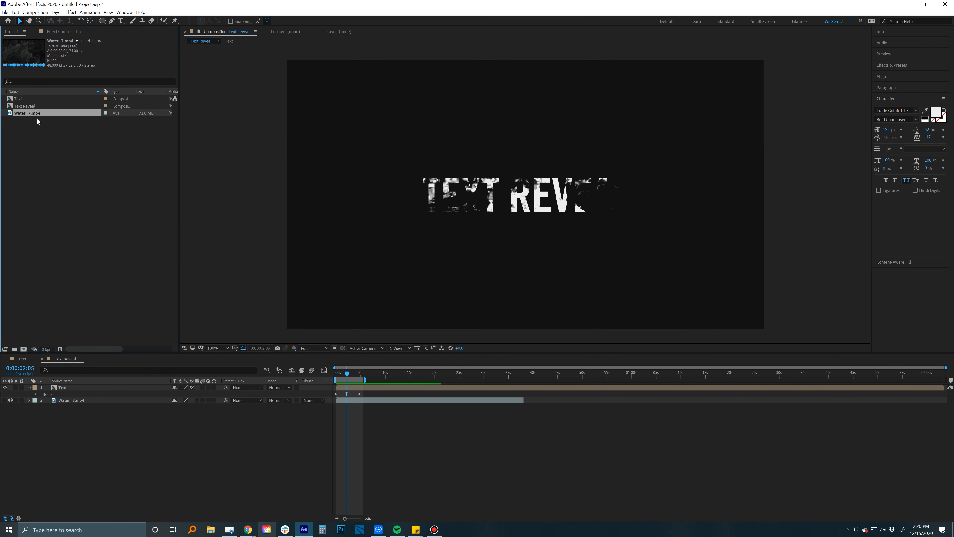
right_click(26, 112)
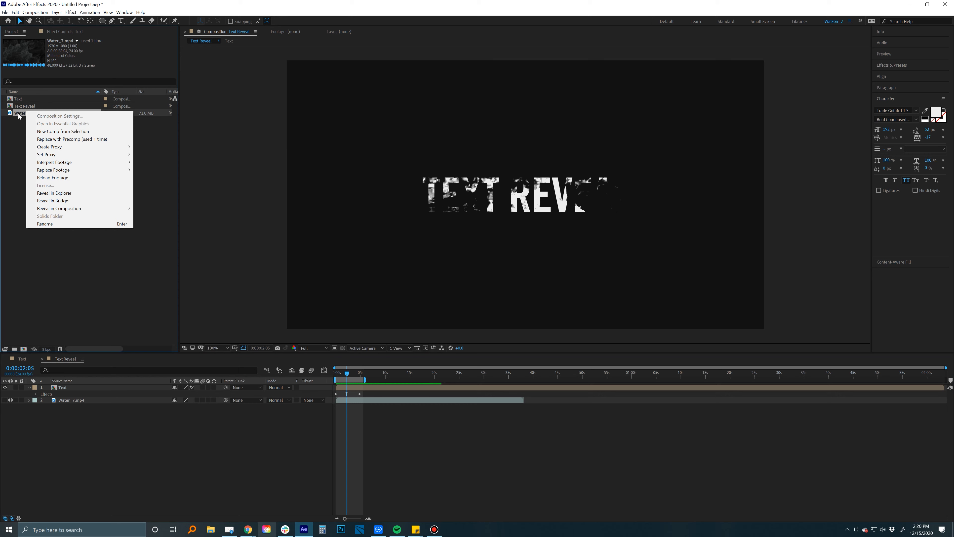
mouse_move(71, 170)
left_click(158, 170)
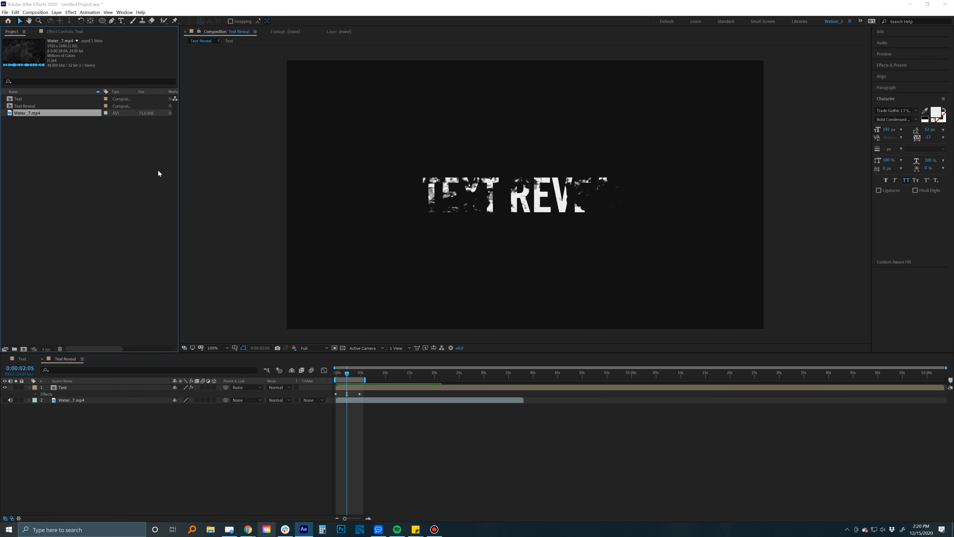
left_click(413, 67)
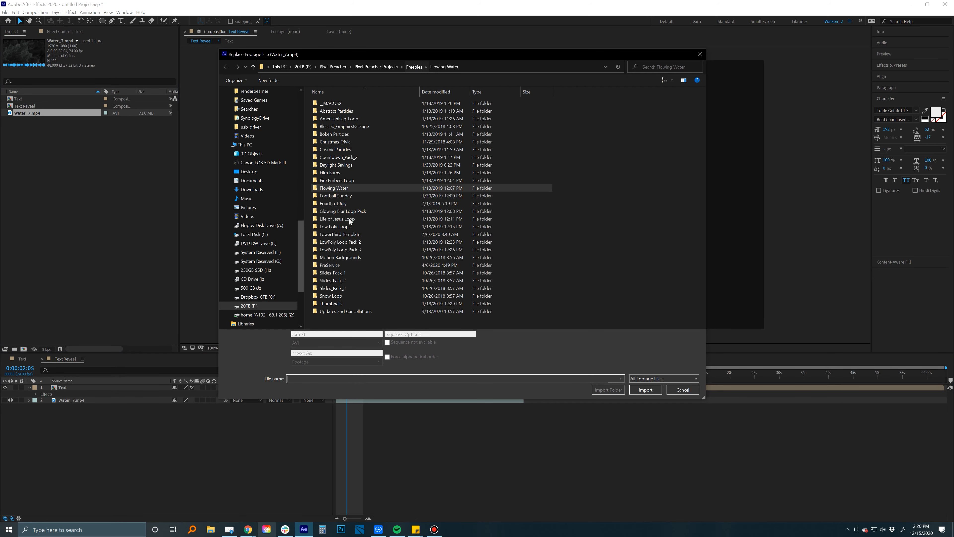
double_click(324, 211)
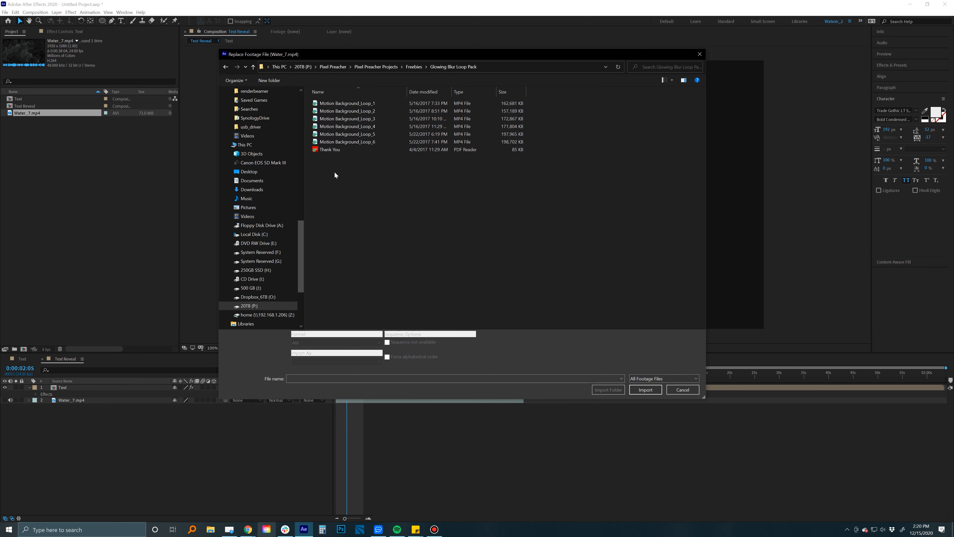
double_click(347, 119)
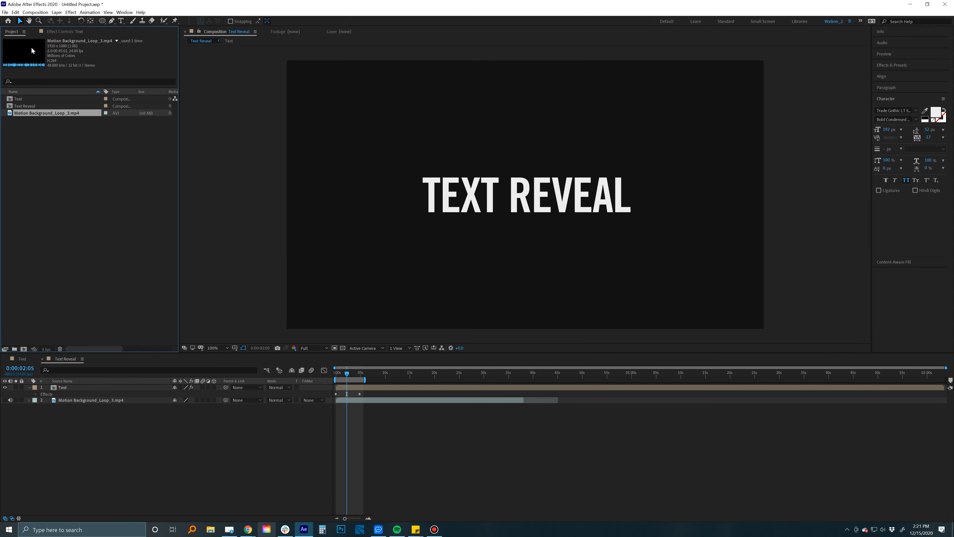
Play the Motion Background_Loop_3.mp4 clip on its own, then return to the Text Reveal composition.
double_click(33, 114)
key("space")
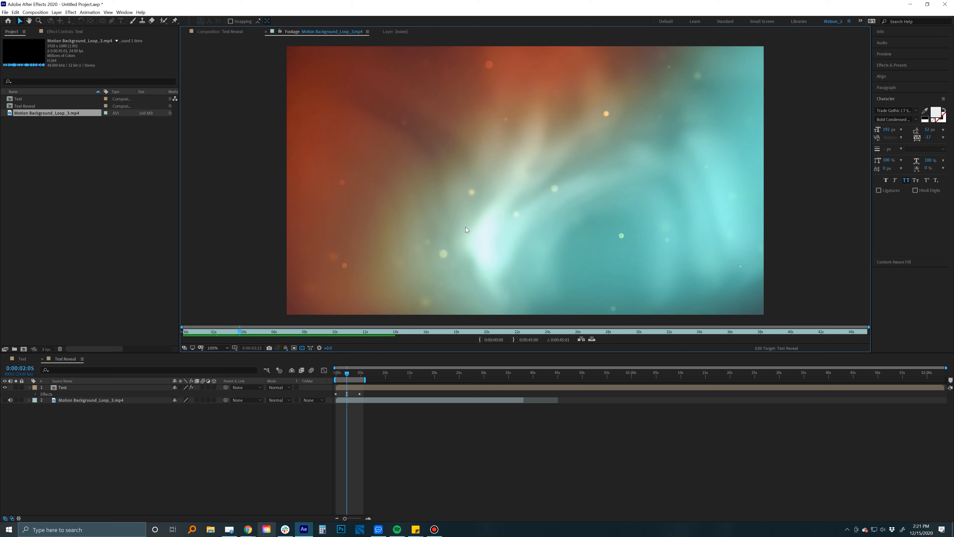
double_click(347, 387)
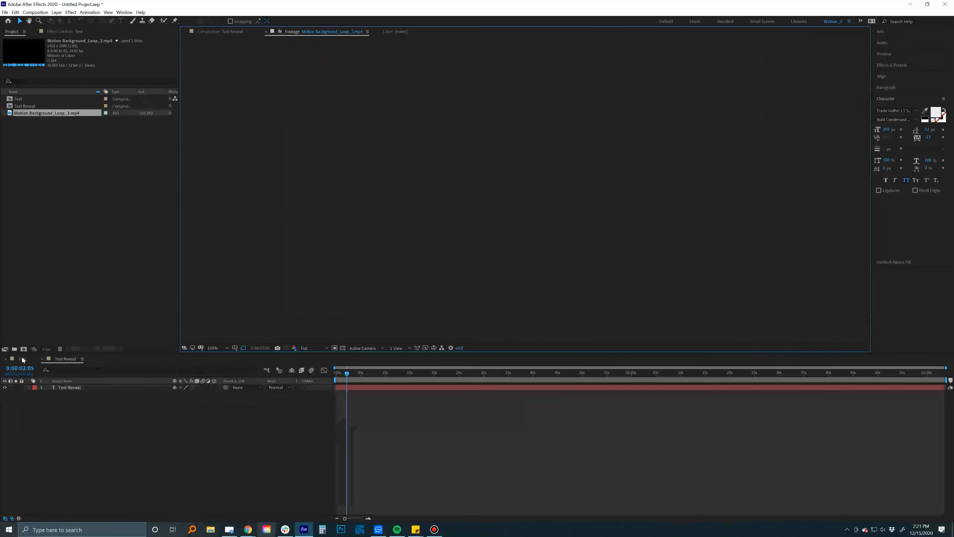
left_click(65, 358)
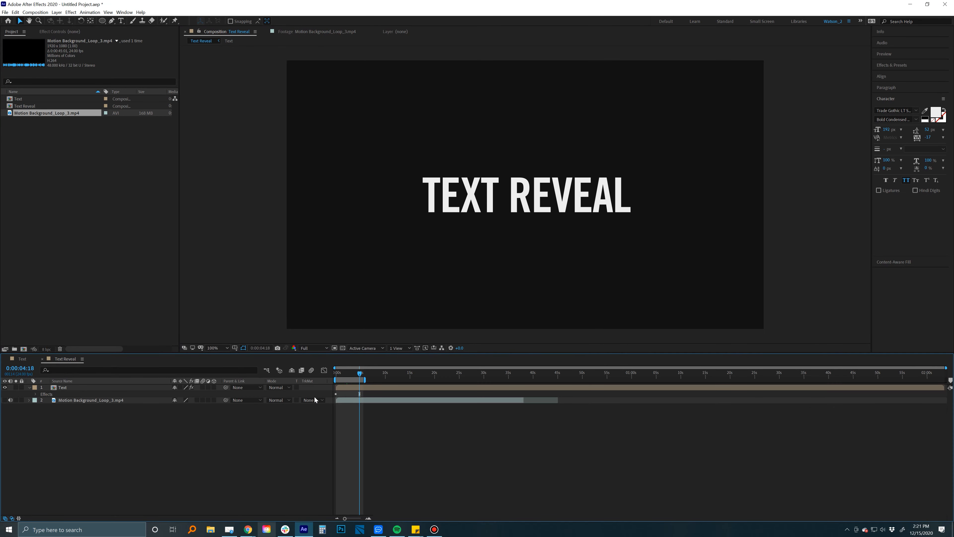
Preview the text wipe with the Motion Background_Loop_3.mp4 layer as its gradient source, playing it and scrubbing past the second keyframe.
left_click_drag(355, 373, 345, 373)
left_click(88, 399)
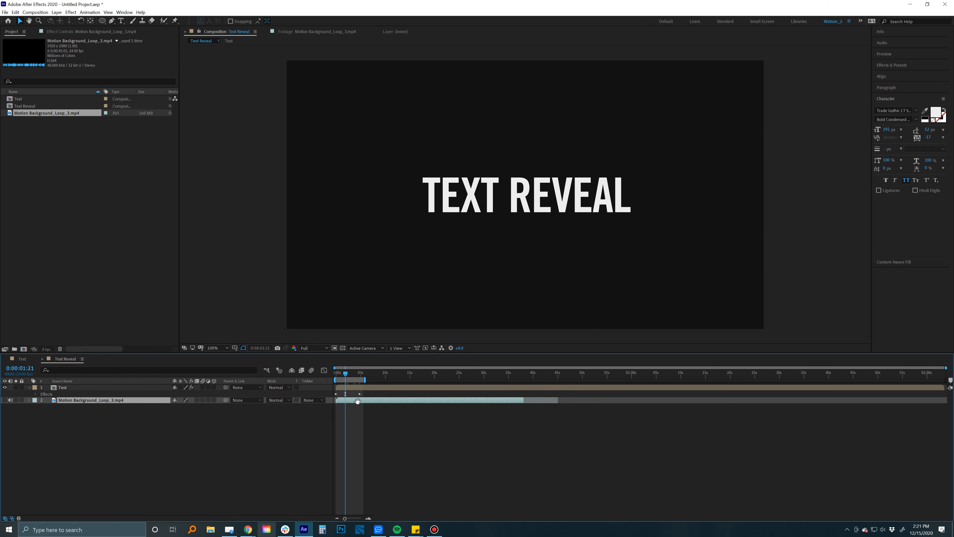
key("space")
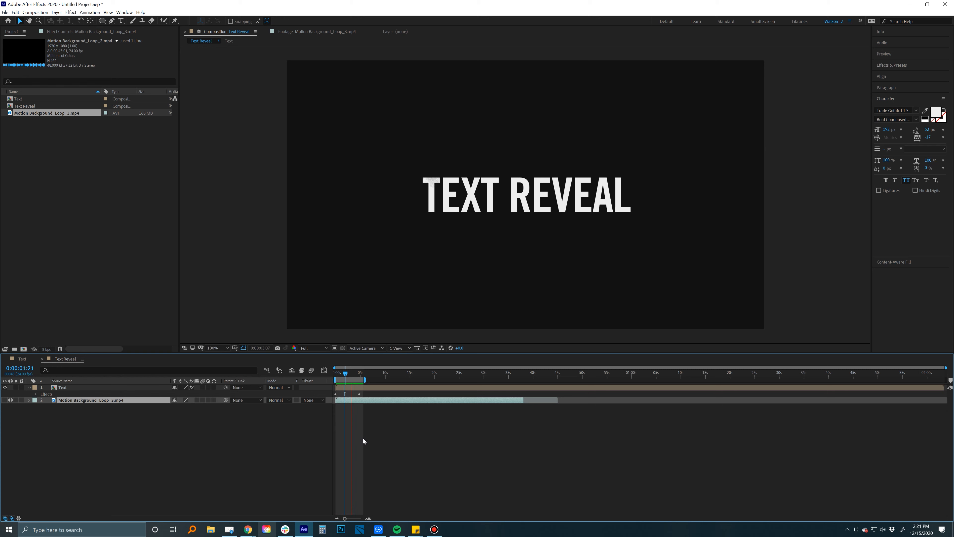
key("space")
left_click_drag(347, 372, 359, 376)
Set the Text layer's Gradient Wipe Transition Completion to 100% on the keyframe at 0:00:04:20.
left_click(348, 389)
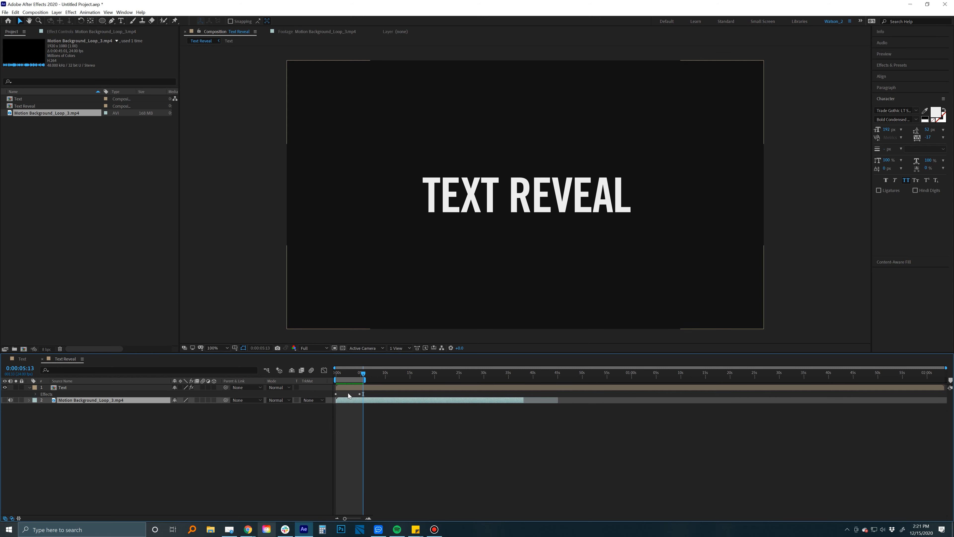
left_click(67, 32)
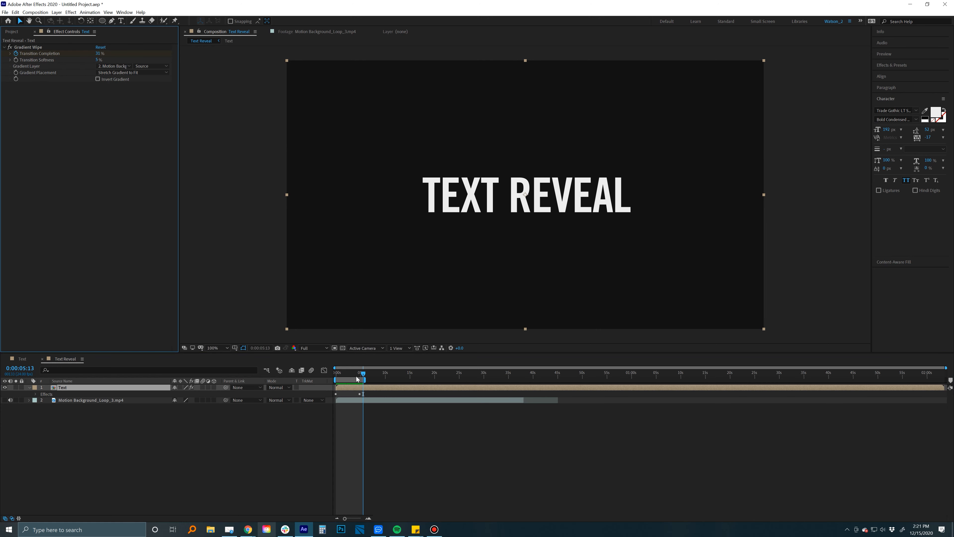
key("u")
left_click_drag(363, 374, 360, 375)
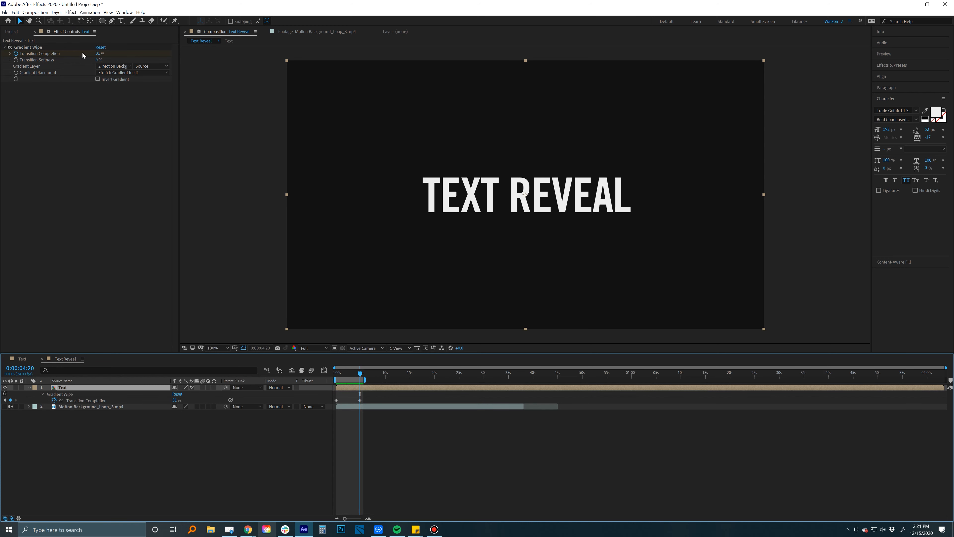
left_click_drag(100, 54, 128, 54)
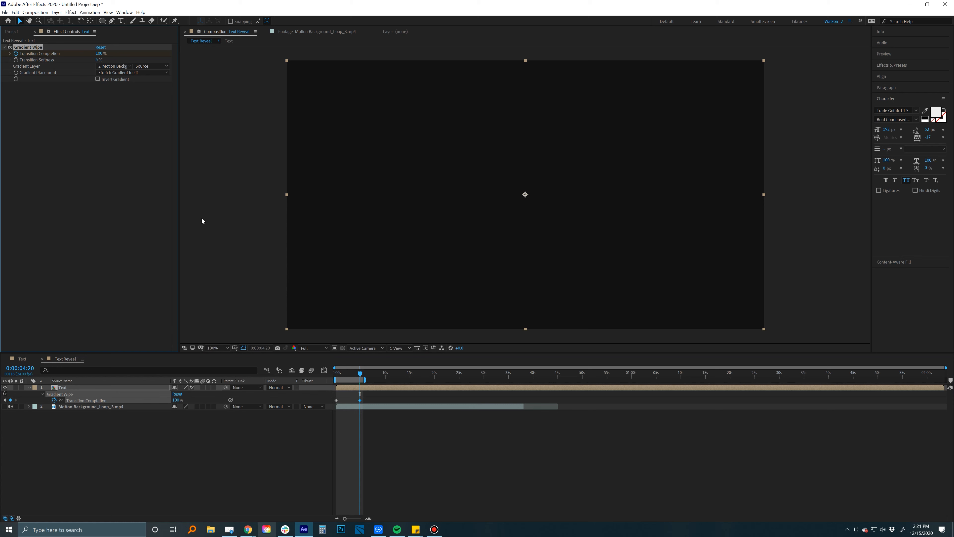
Set Transition Softness to about 29% and preview the text wipe, scrubbing through its middle frames around 0:00:02:19.
key("space")
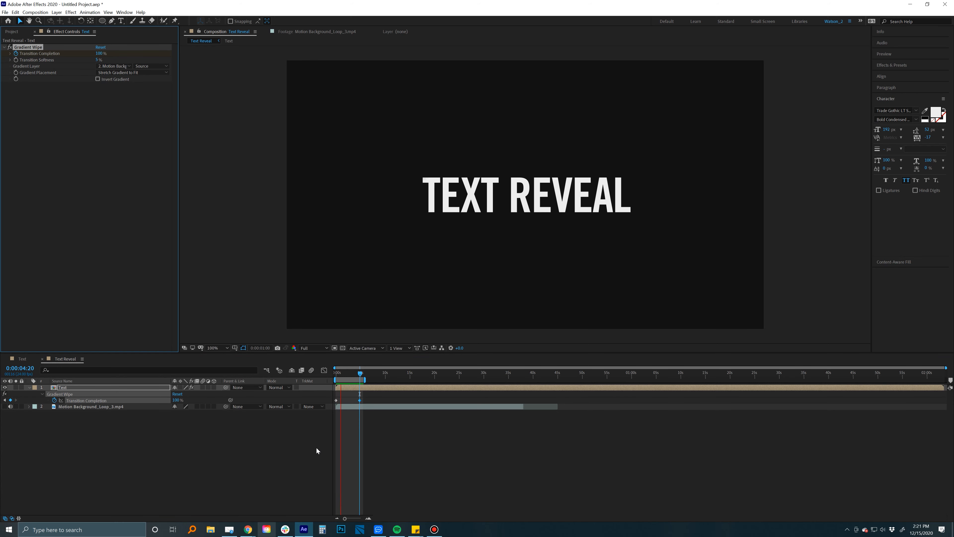
key("space")
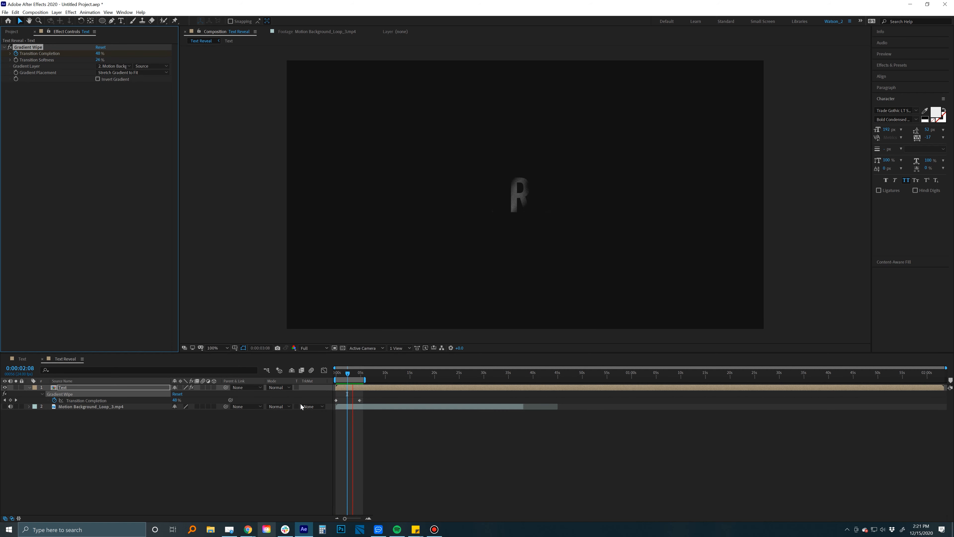
mouse_move(347, 372)
left_mouse_down()
mouse_move(366, 372)
mouse_move(350, 372)
left_mouse_up()
left_click(26, 33)
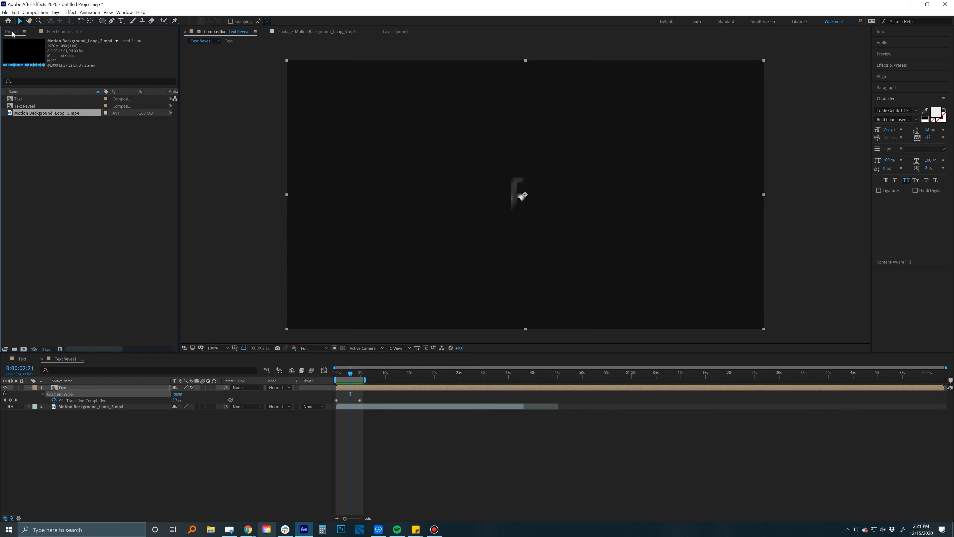
left_click_drag(348, 372, 349, 374)
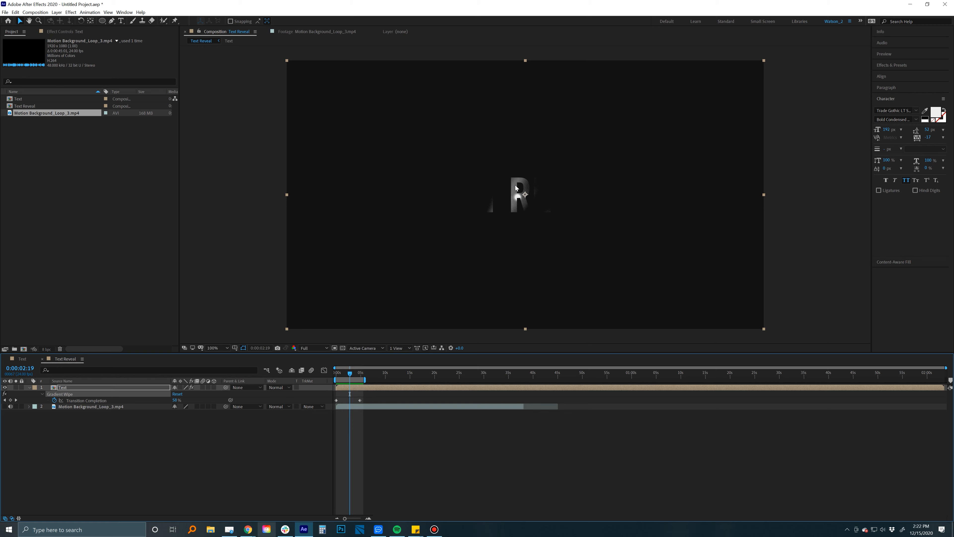
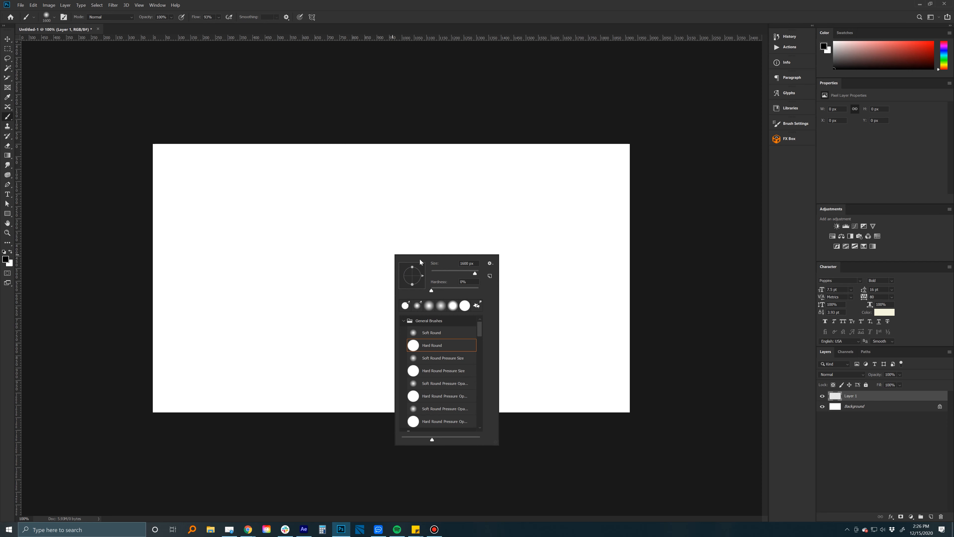
In Photoshop, collapse the expanded brush preset groups and choose the ink_bleed_2 brush.
left_click(404, 321)
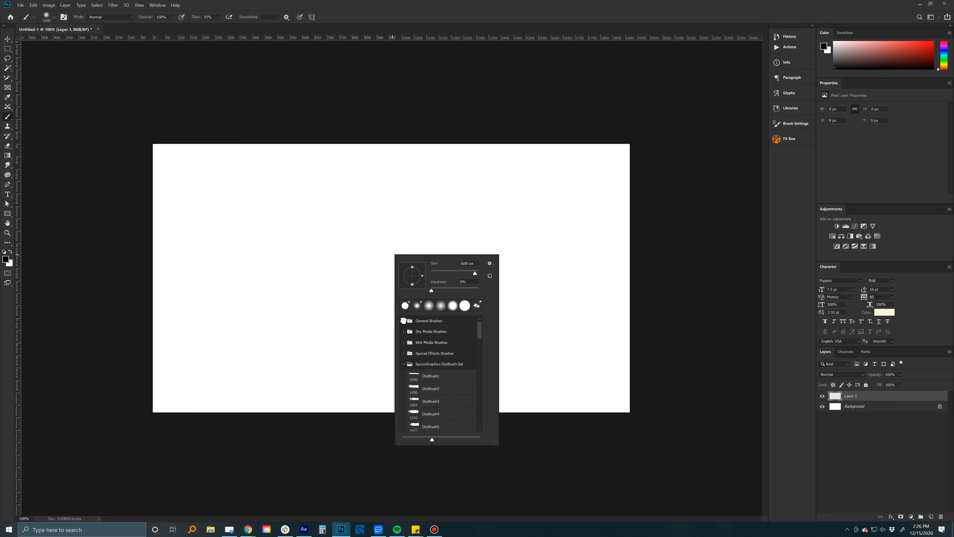
left_click(404, 364)
left_click_drag(480, 330, 480, 332)
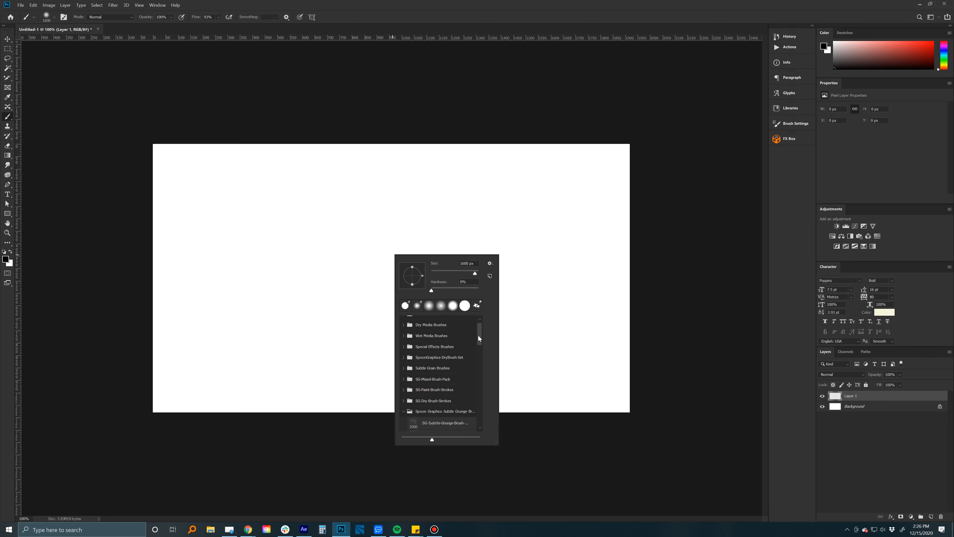
left_click_drag(477, 335, 478, 352)
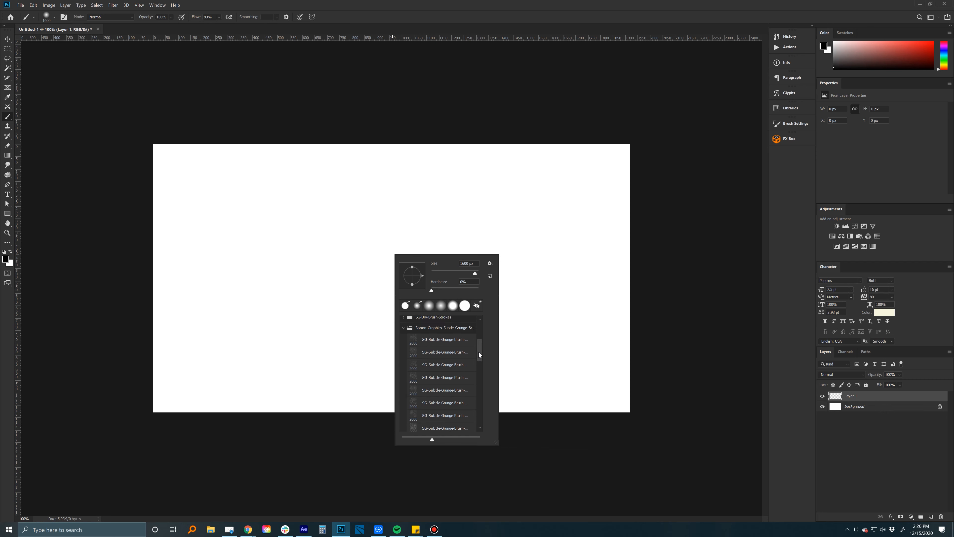
left_click(405, 327)
left_click_drag(481, 354, 480, 349)
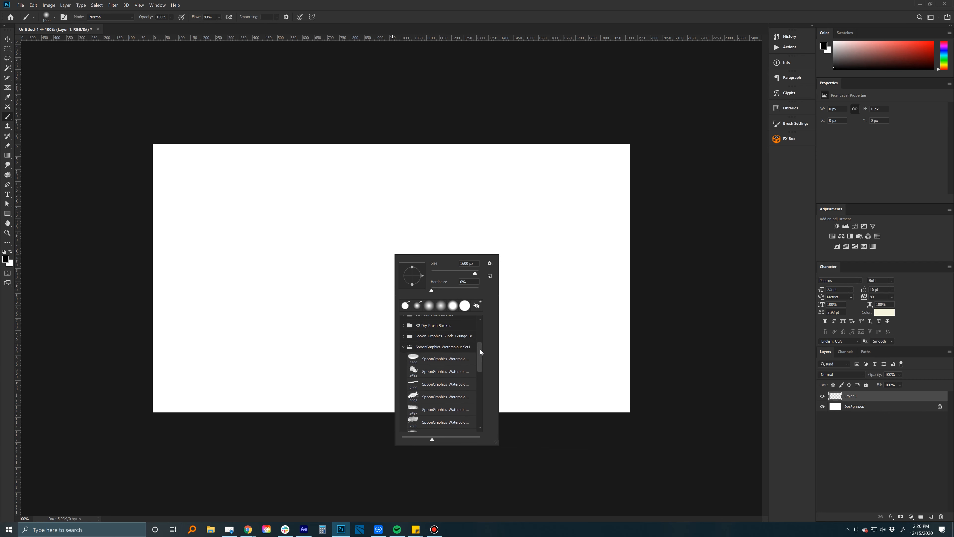
left_click(404, 348)
left_click(403, 357)
left_click(403, 357)
left_click(403, 358)
left_click_drag(479, 367, 480, 362)
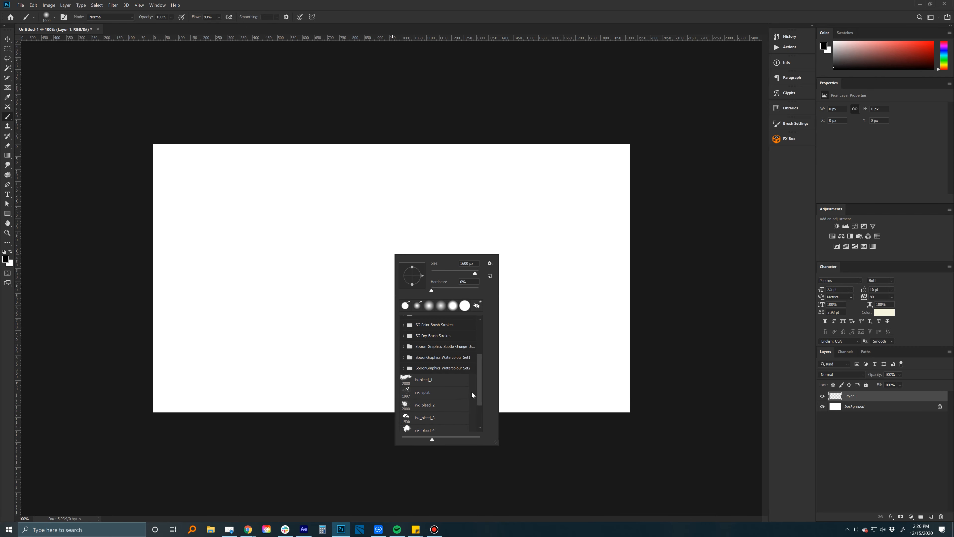
left_click(407, 405)
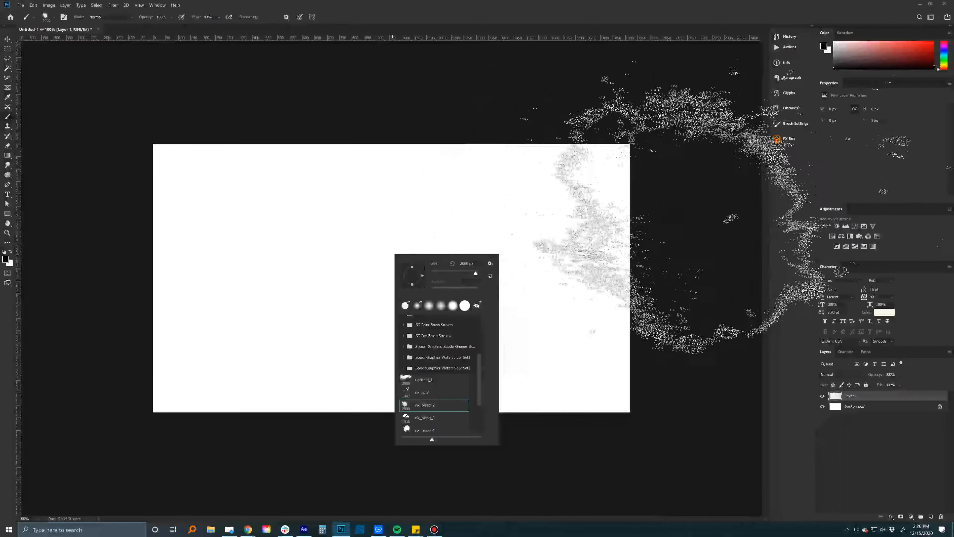
Stamp black ink_bleed_2 textures on the upper and lower parts of the canvas's right edge, rotating the brush tip between stamps.
left_click(756, 173)
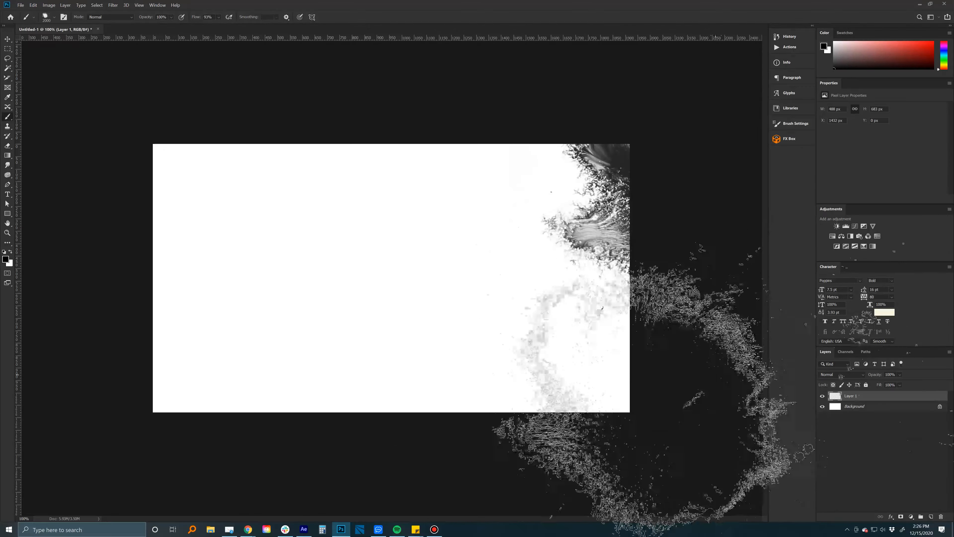
right_click(564, 257)
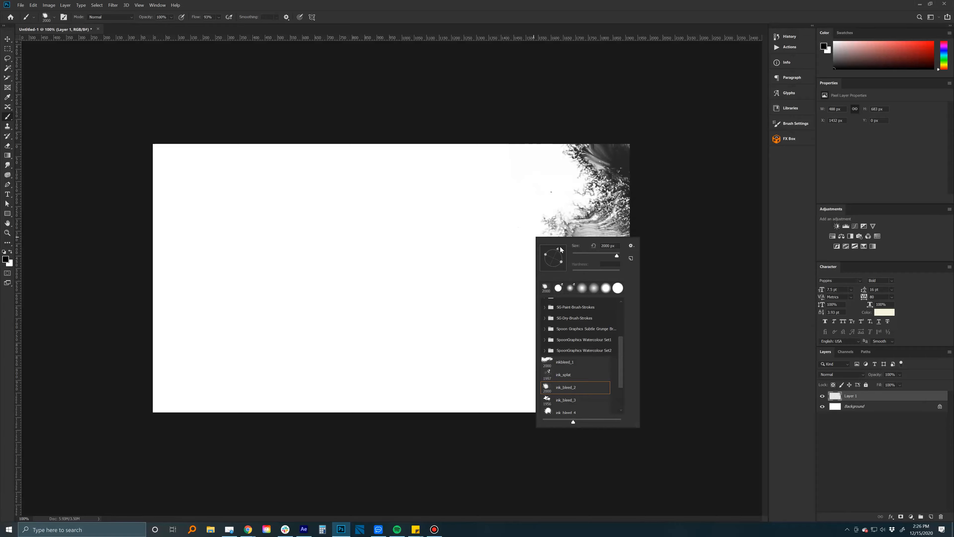
key("Return")
left_click(688, 273)
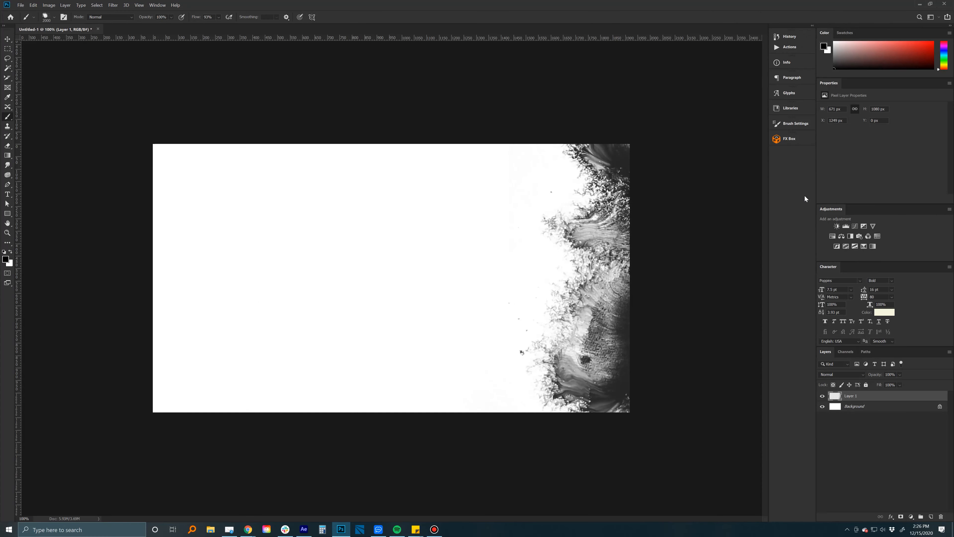
Save the grunge texture as a JPEG named grunge_1 in the Dropbox folder.
key("ctrl+s")
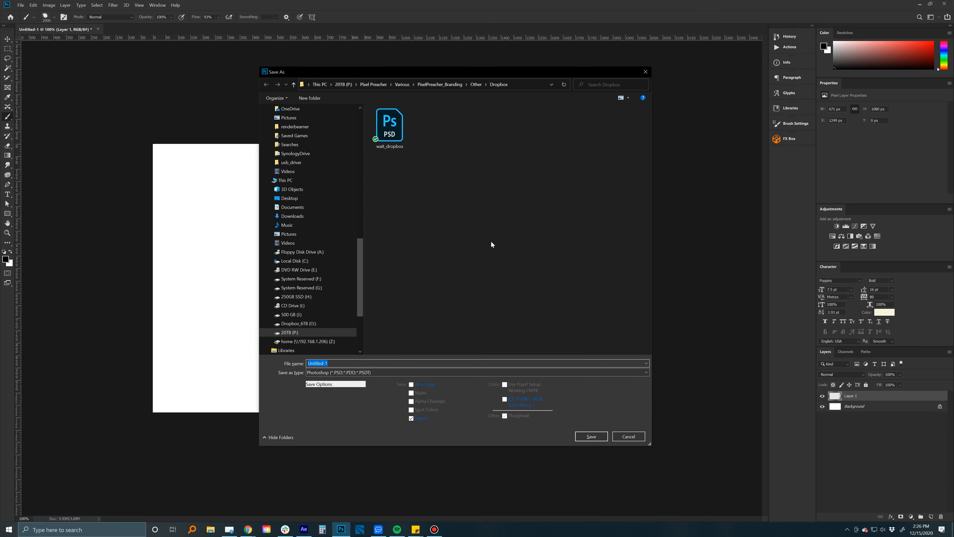
type("grunge_1")
key("Tab")
key("j")
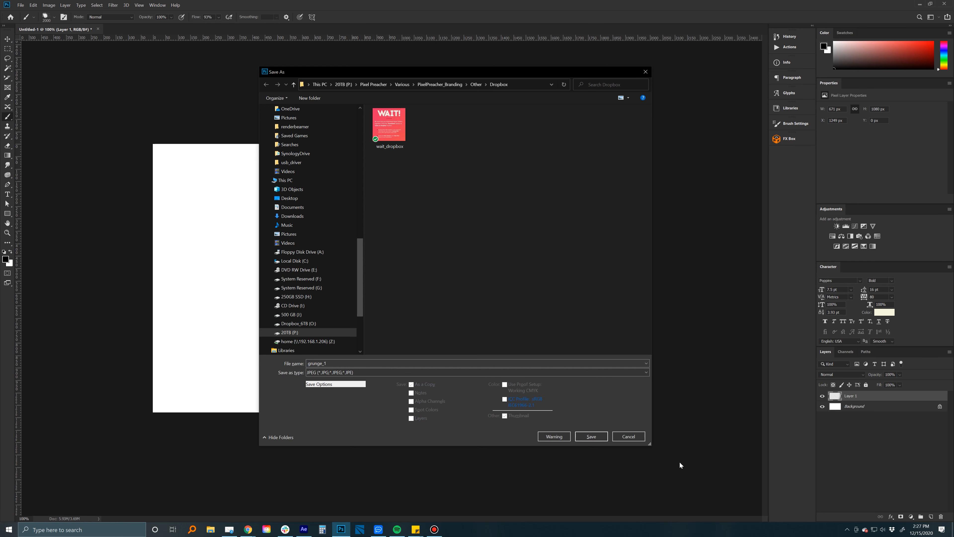
left_click(600, 437)
left_click(438, 195)
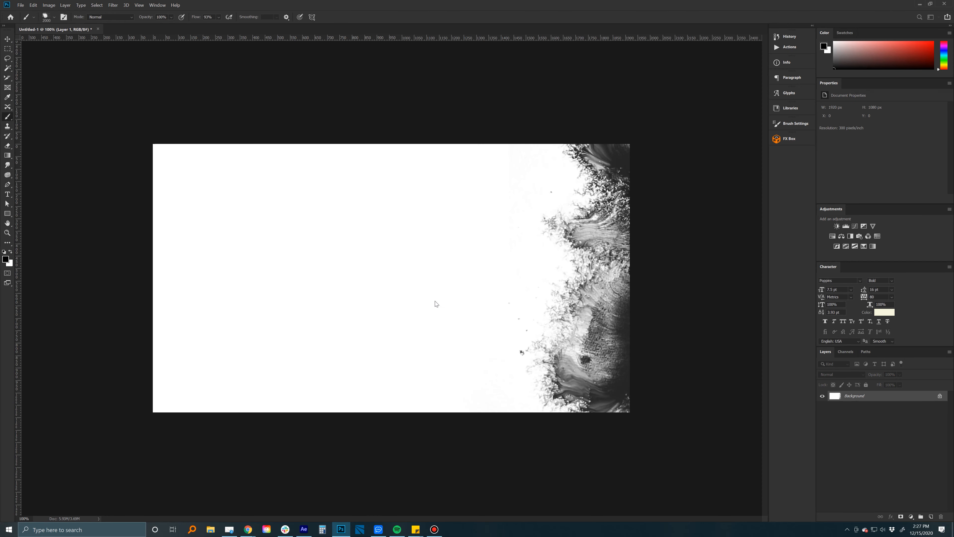
Choose the inkbleed_1 brush, rotate its tip close to vertical, and stamp it over the upper part of the canvas's right edge.
right_click(401, 225)
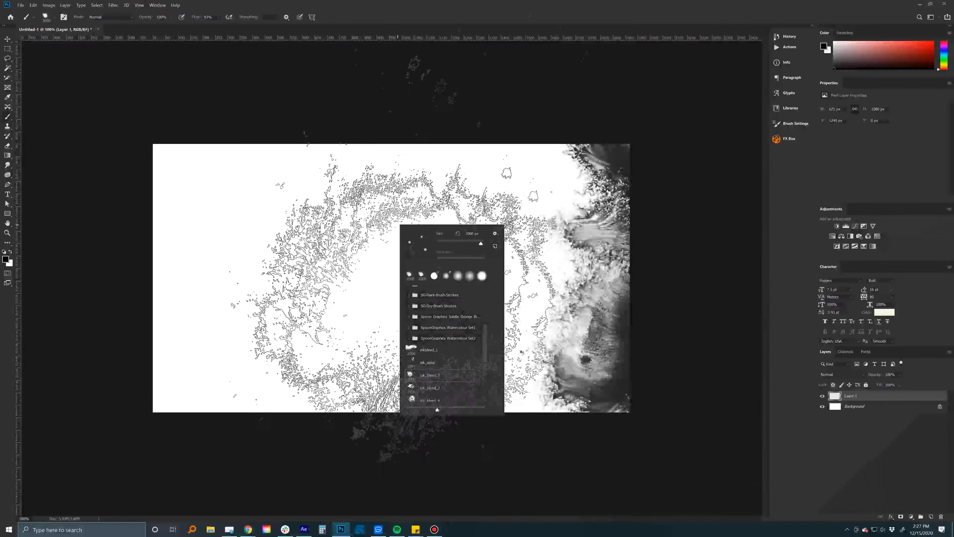
left_click(417, 348)
key("Return")
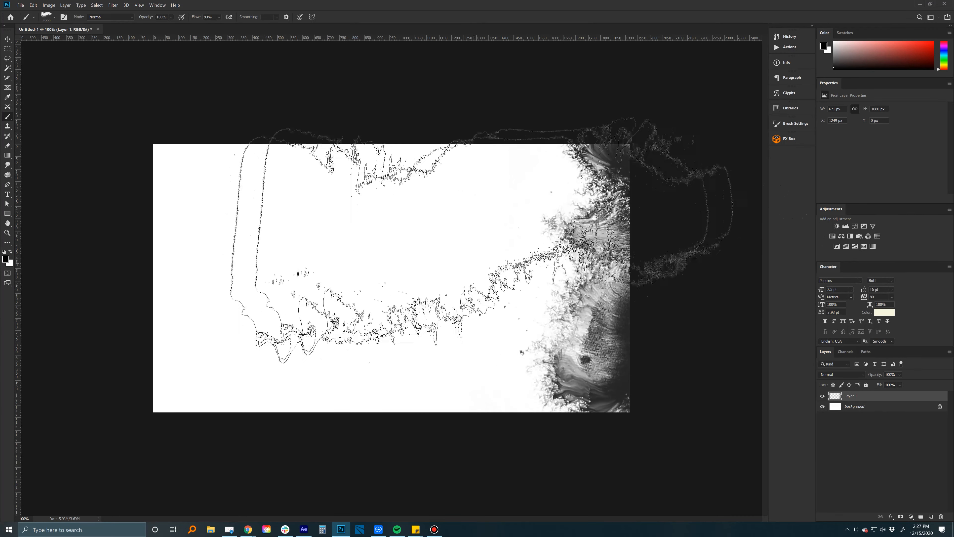
right_click(463, 270)
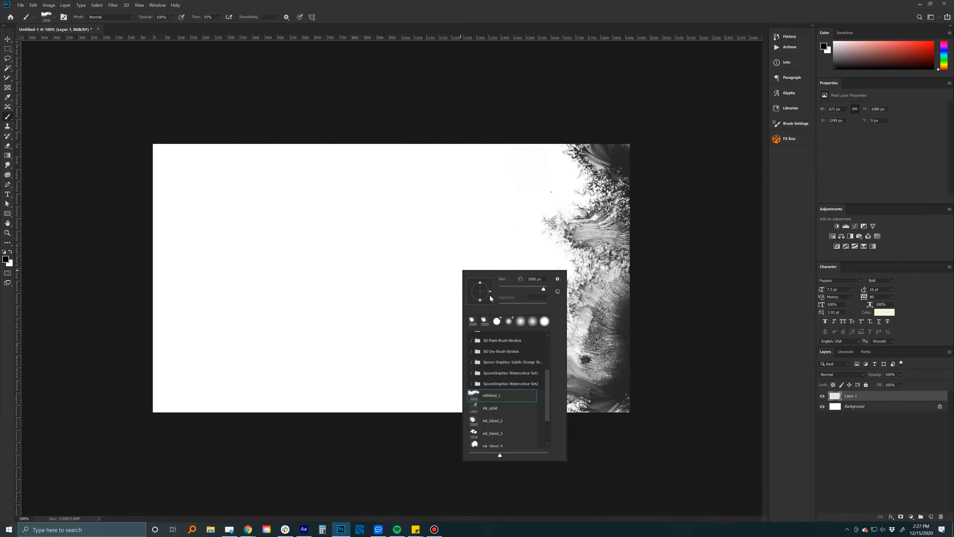
key("Return")
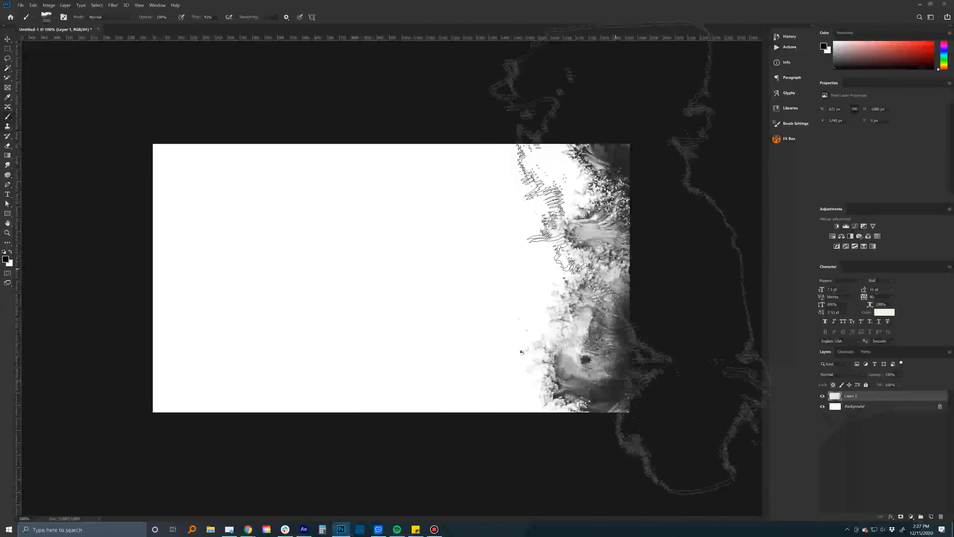
left_click(618, 263)
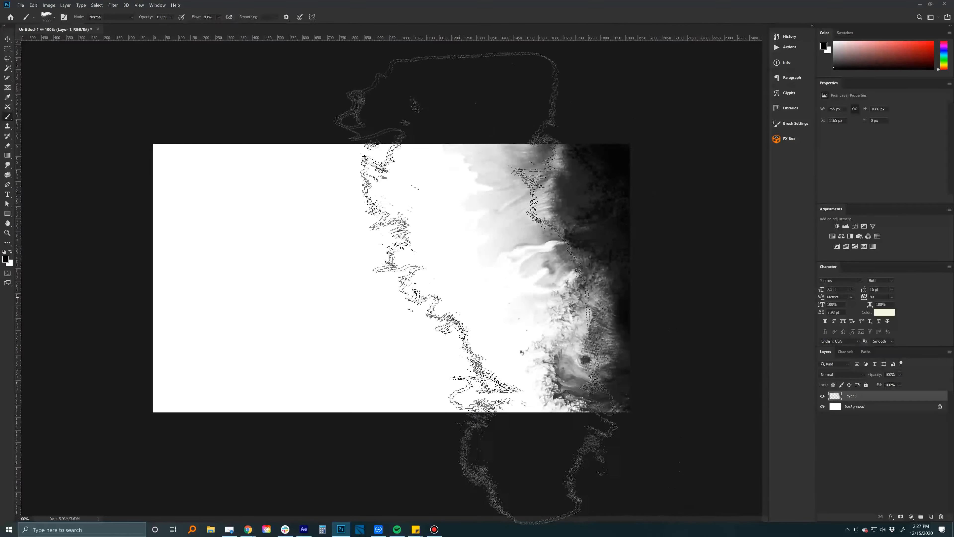
Rotate the inkbleed_1 tip to another angle and stamp it over the lower part of the canvas's right edge.
right_click(462, 298)
left_click_drag(475, 327, 473, 327)
key("Return")
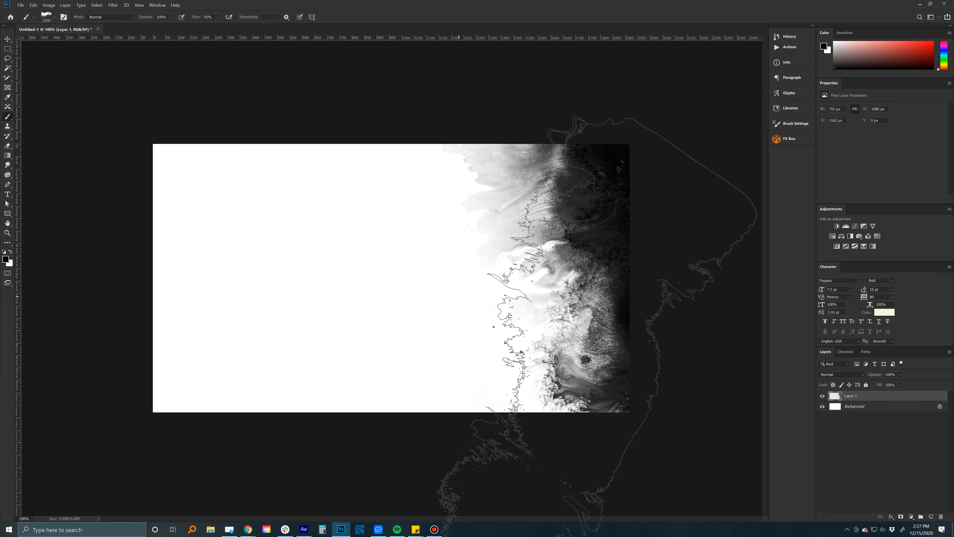
left_click(559, 341)
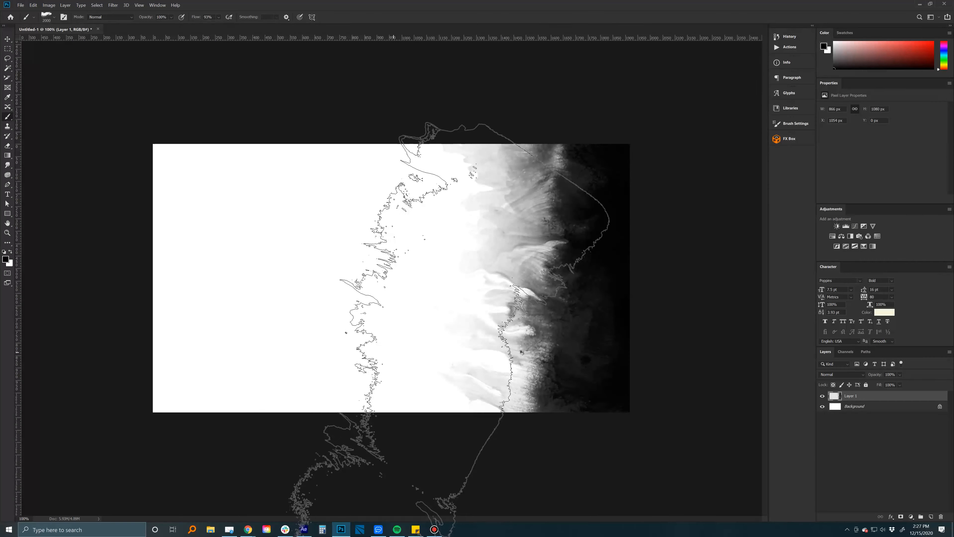
Switch to After Effects, look over the Grunge folder's reveal clips in the import dialog, and close it without importing.
left_click(304, 530)
left_click(28, 152)
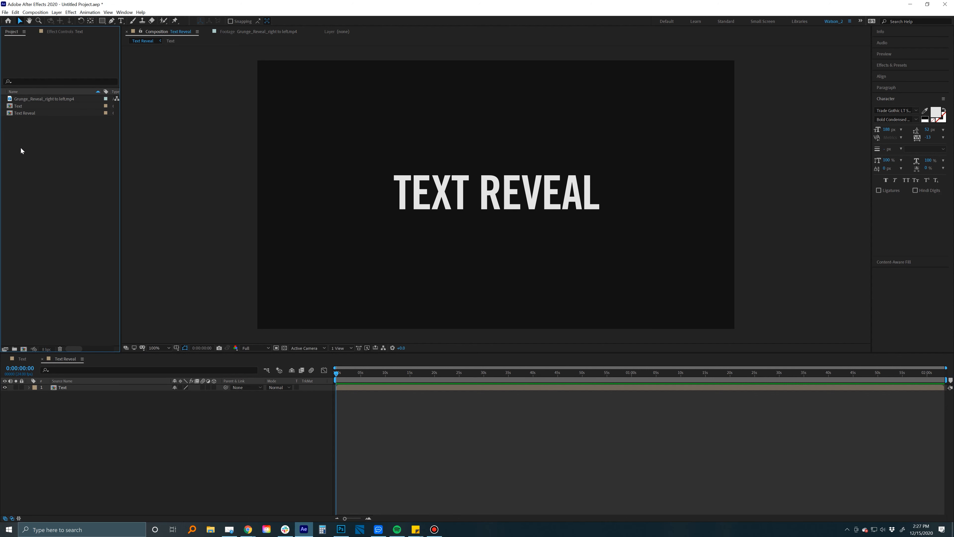
double_click(28, 157)
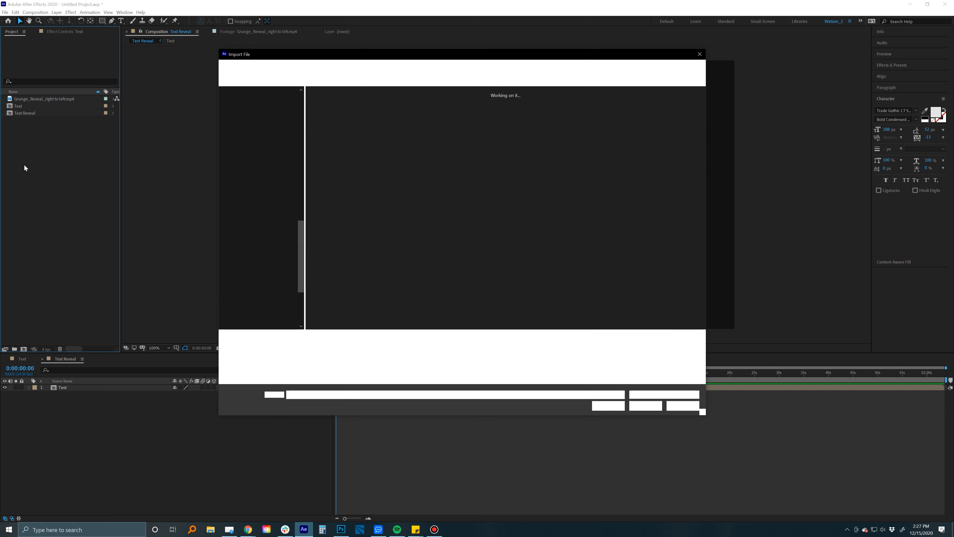
left_click_drag(408, 56, 457, 80)
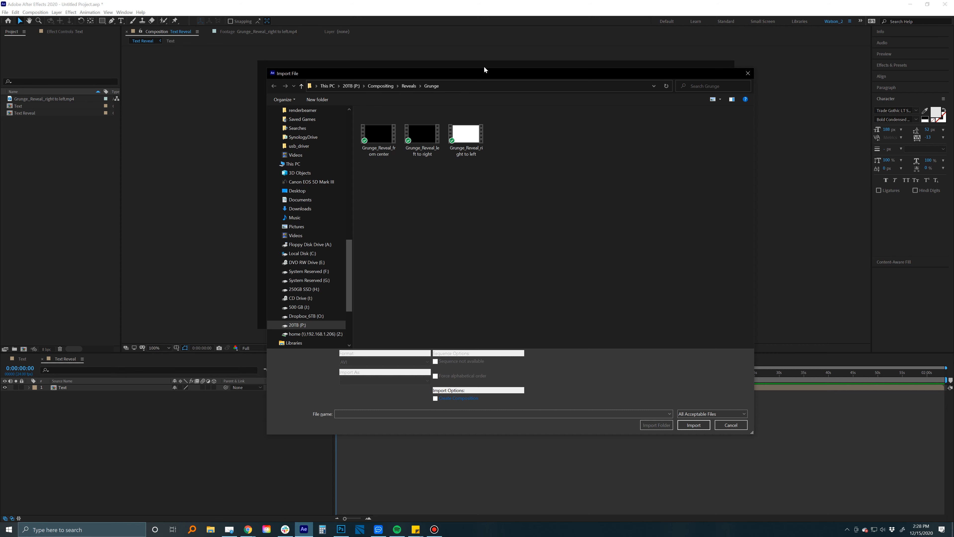
left_click_drag(474, 76, 432, 77)
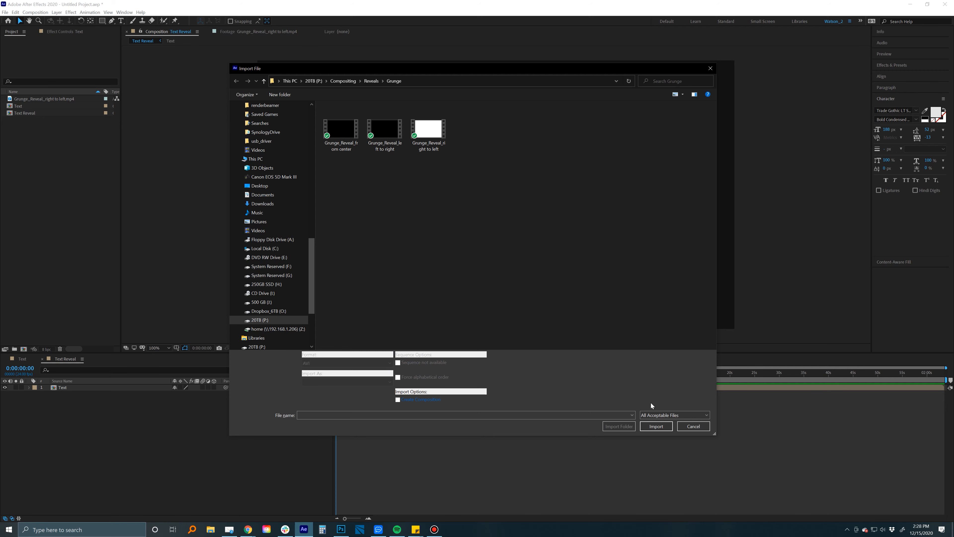
left_click(693, 426)
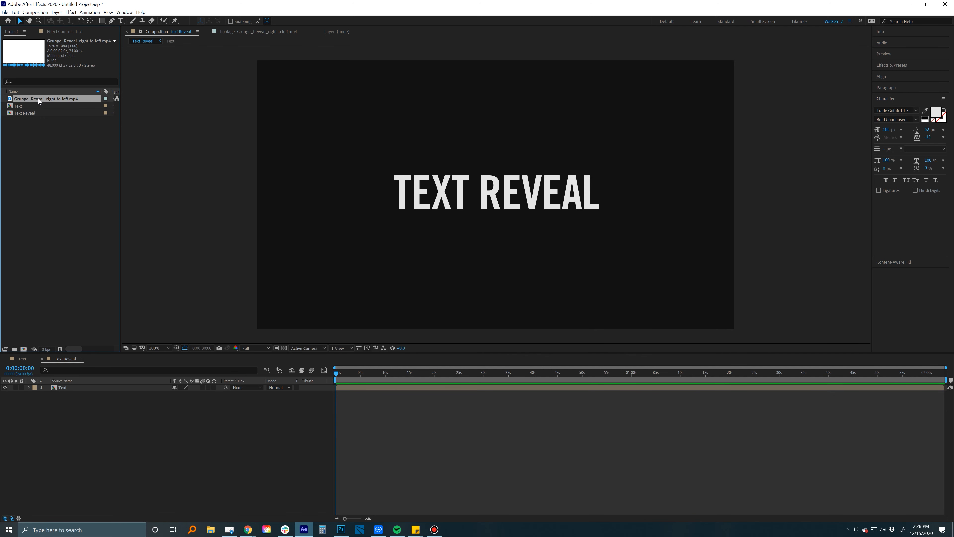
Preview Grunge_Reveal_right to left.mp4 twice in the footage viewer, and return to the Text Reveal composition.
double_click(38, 98)
key("space")
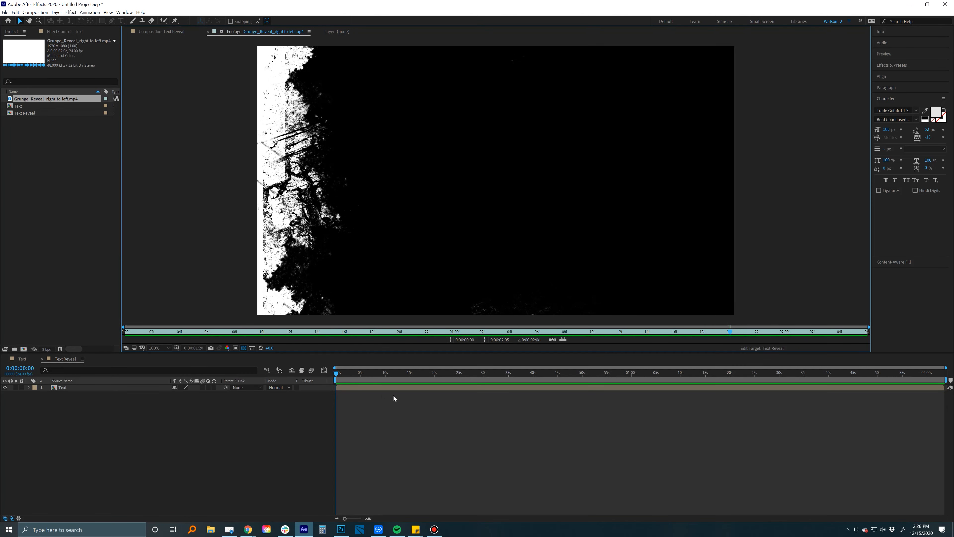
left_click_drag(354, 378, 310, 365)
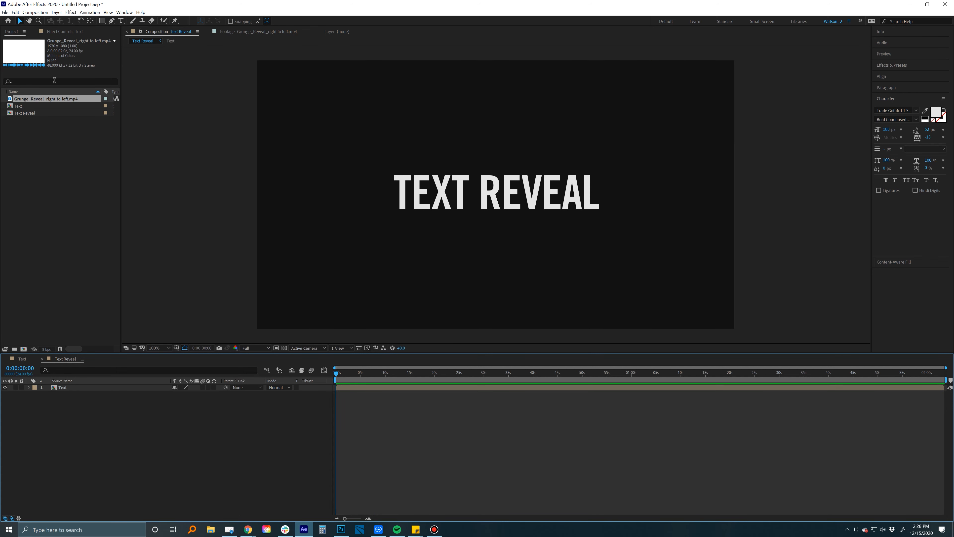
double_click(47, 98)
key("space")
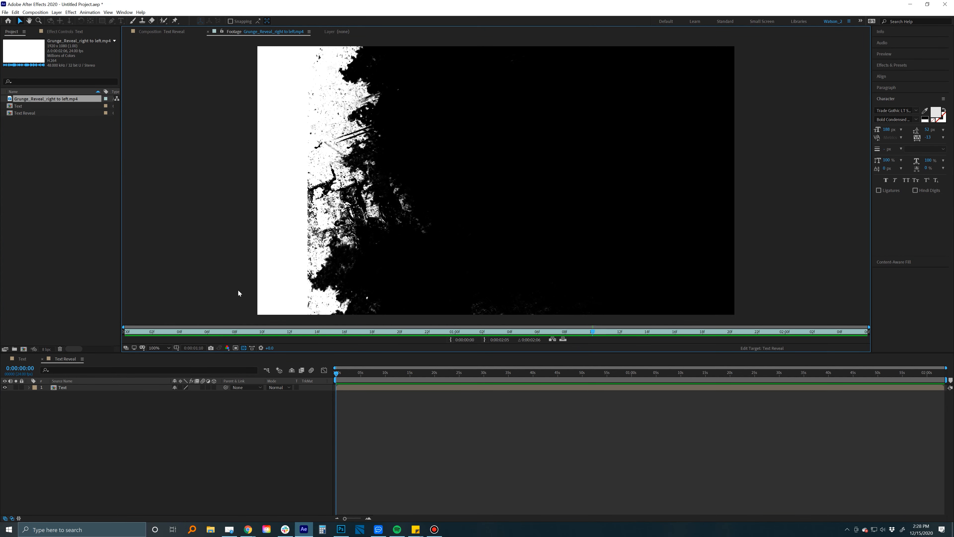
left_click(77, 359)
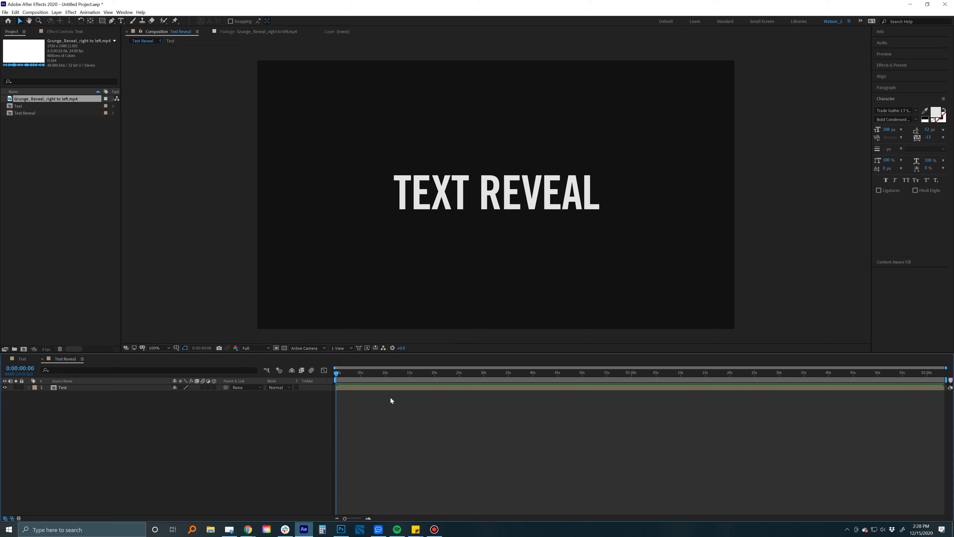
Add Grunge_Reveal_right to left.mp4 to the Text Reveal composition and place it above the Text layer.
left_click(388, 387)
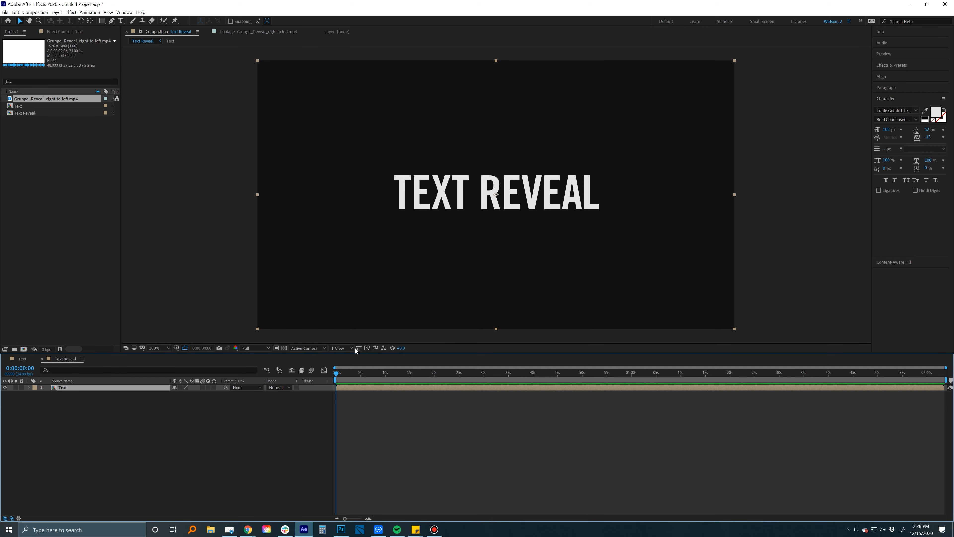
left_click_drag(23, 102, 85, 393)
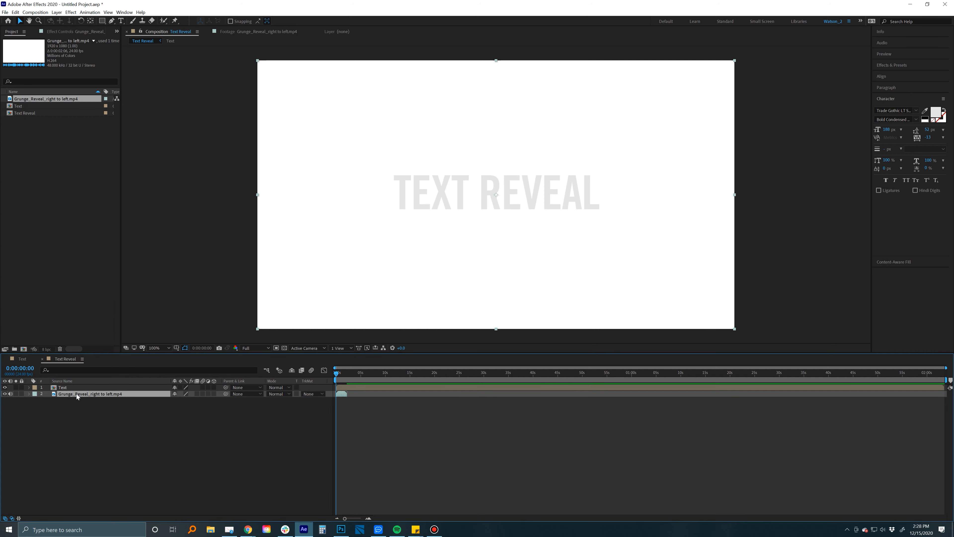
left_click_drag(72, 395, 71, 387)
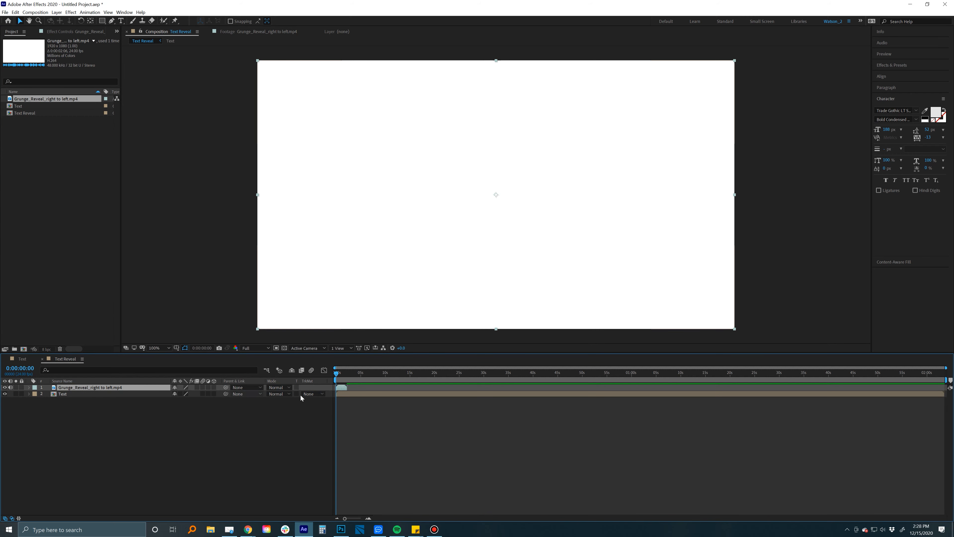
Scrub through the grunge clip up to 0:00:01:04 to examine how its black and white areas move across the frame.
key("equal")
key("equal")
key("equal")
key("equal")
key("equal")
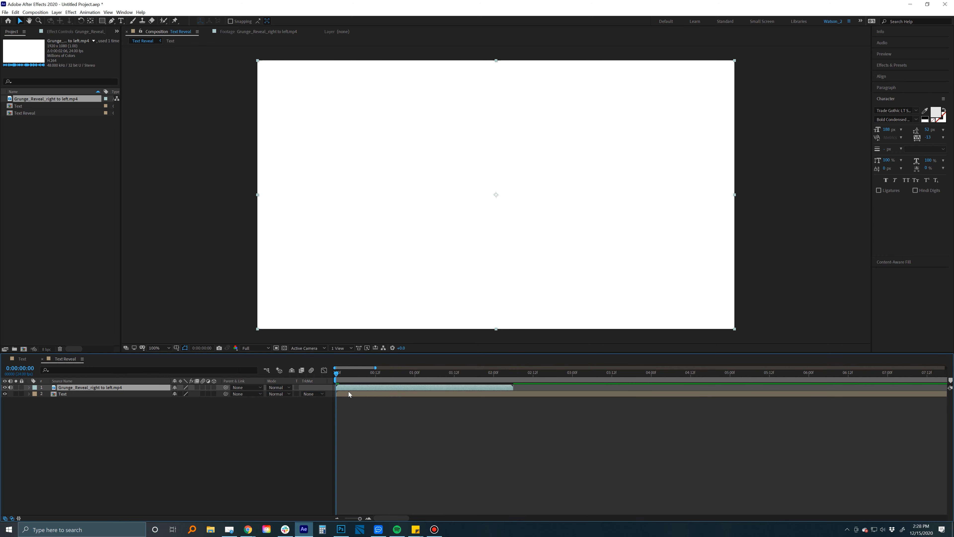
left_click_drag(336, 374, 491, 380)
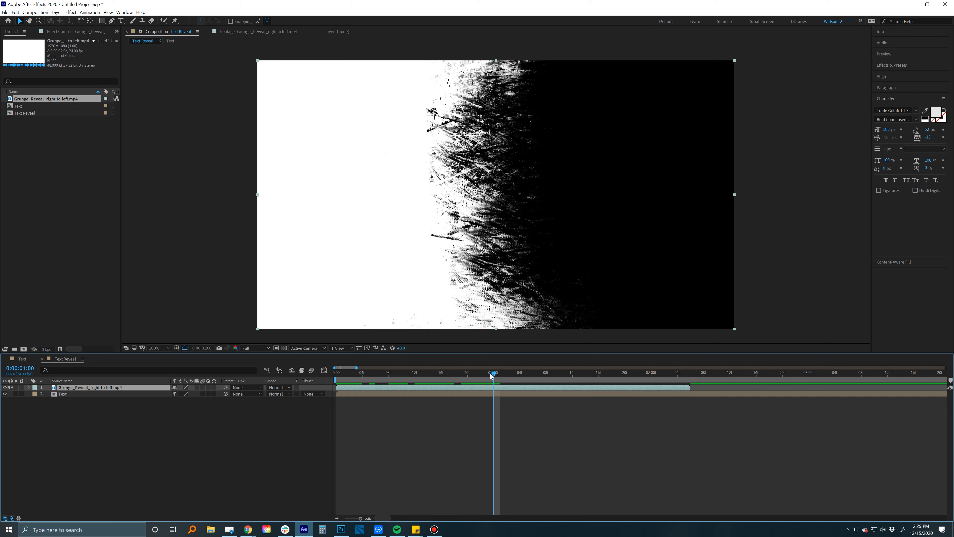
left_click(519, 373)
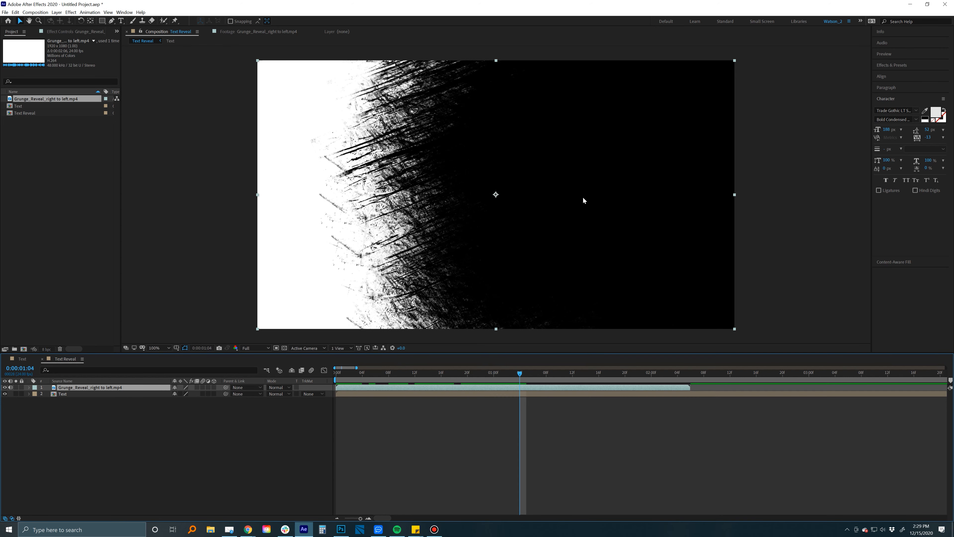
left_click(314, 401)
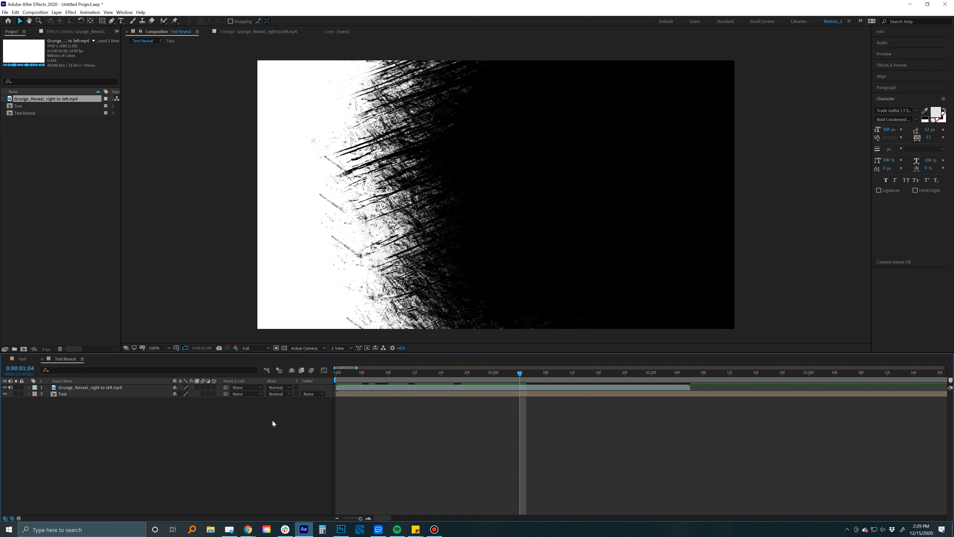
right_click(306, 382)
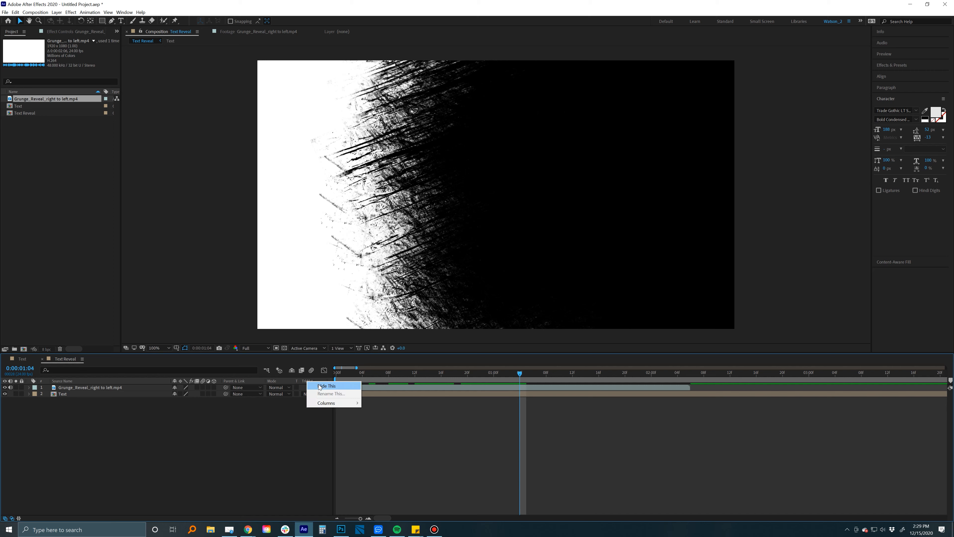
mouse_move(326, 402)
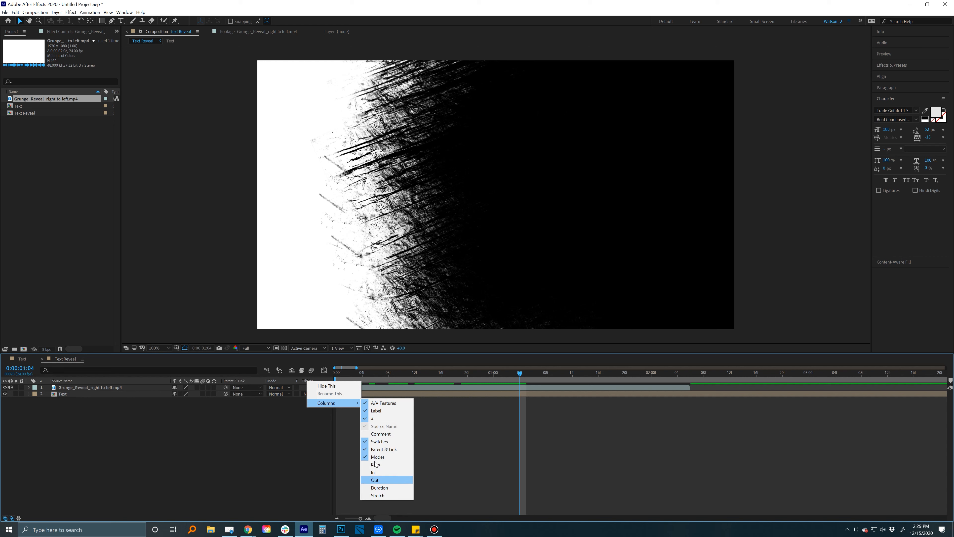
left_click(310, 443)
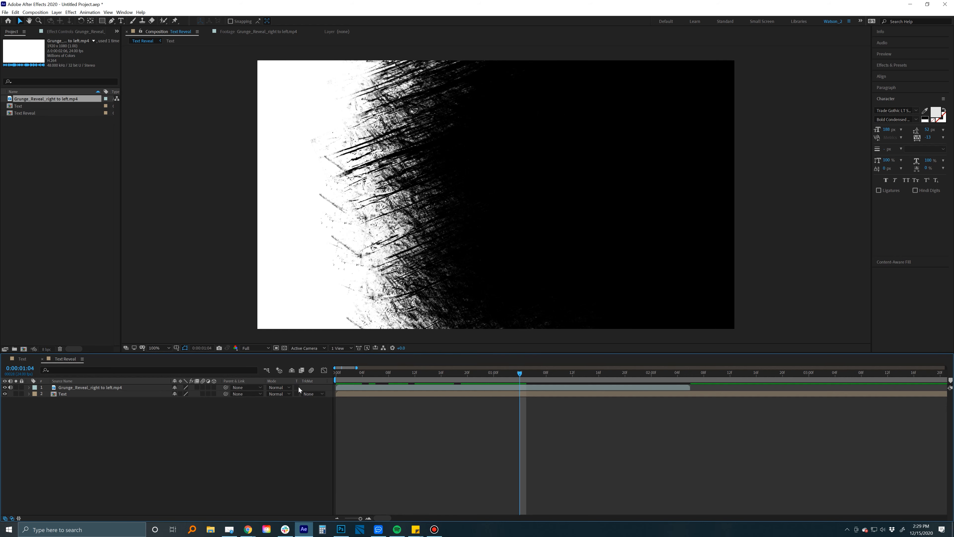
Set the Text layer's track matte to Luma Matte from the grunge clip and scrub through the result from the start.
left_click(96, 387)
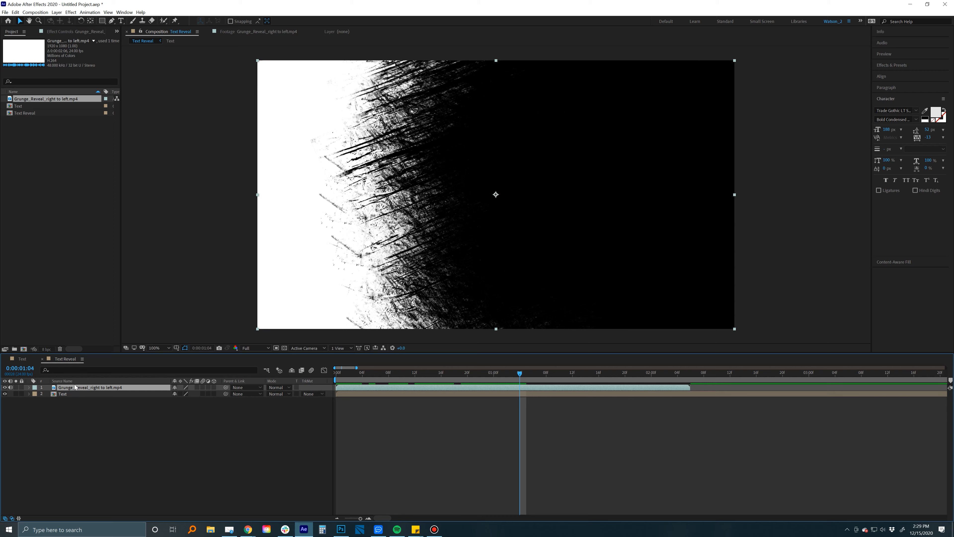
left_click(71, 394)
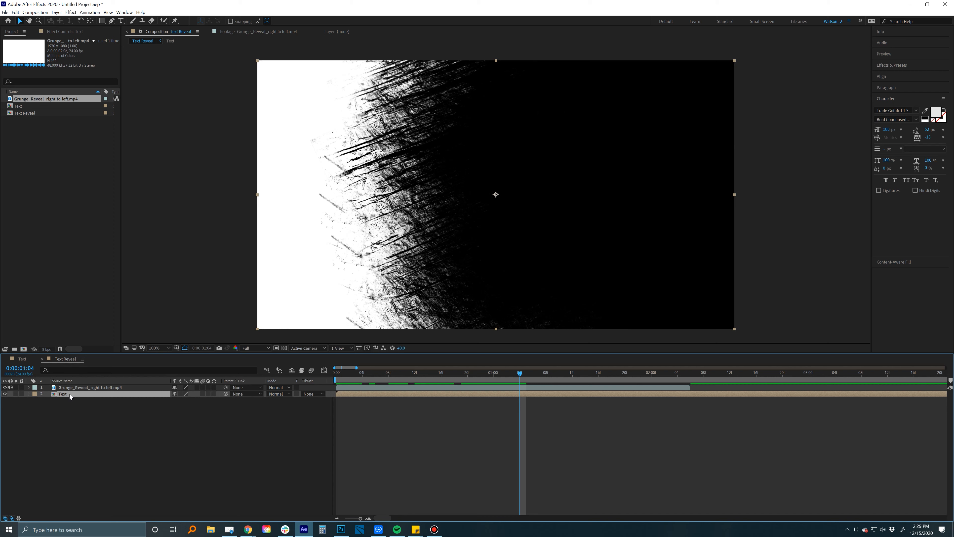
left_click(311, 394)
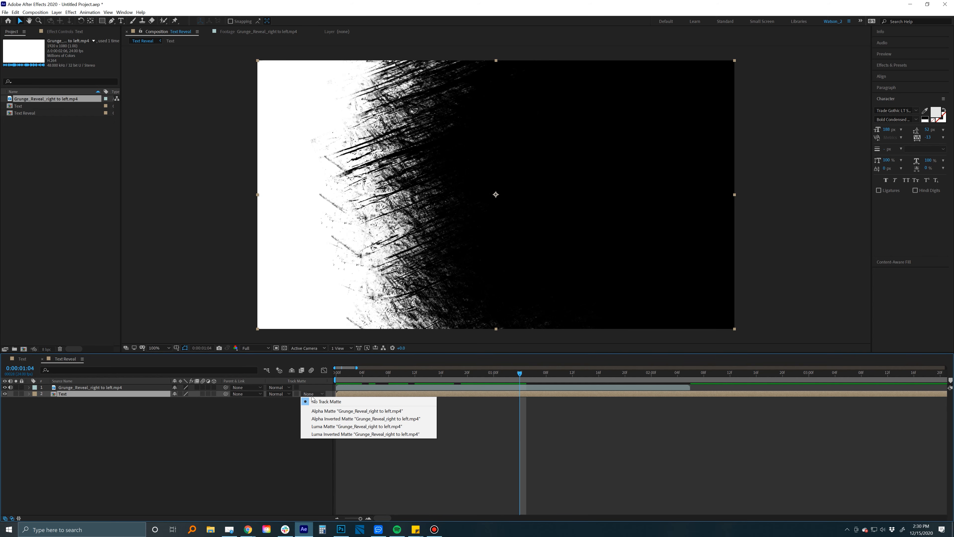
left_click(313, 426)
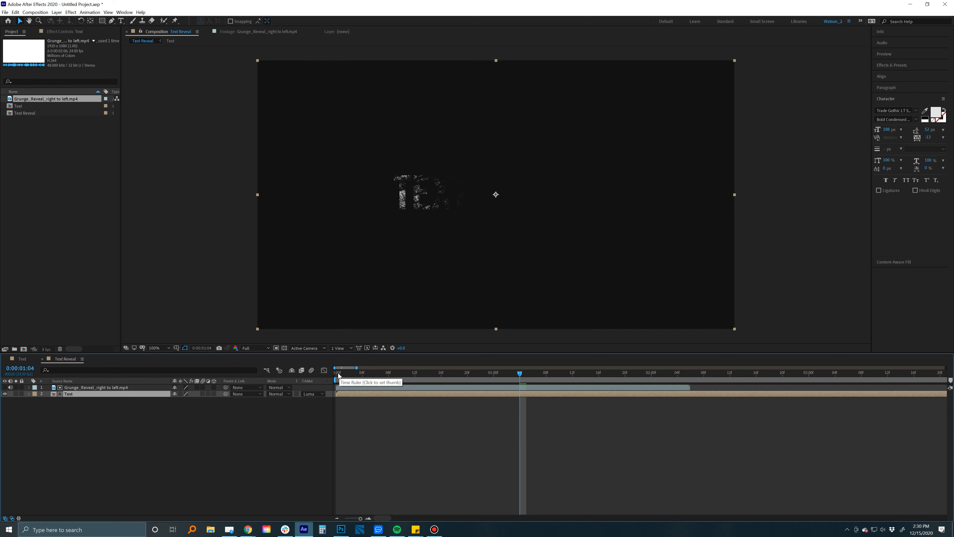
left_click(336, 373)
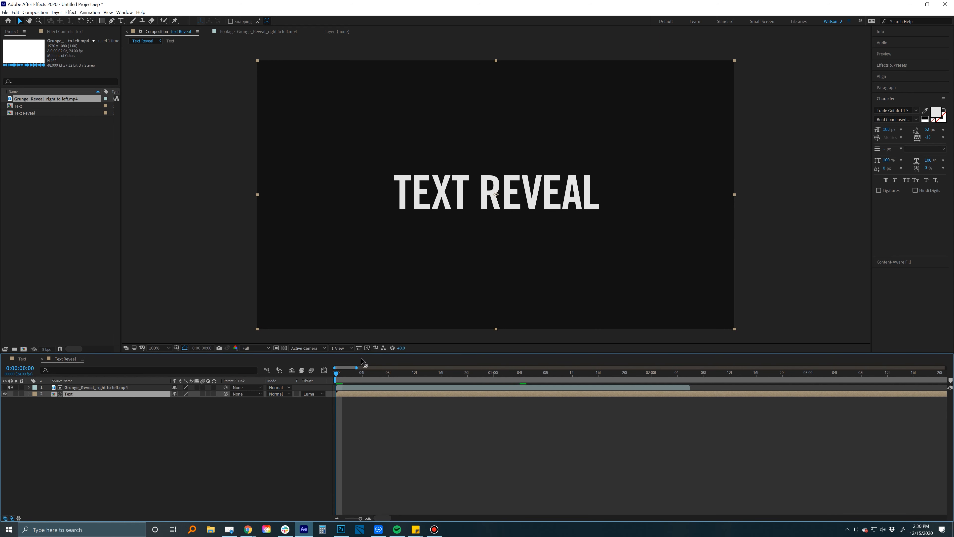
mouse_move(344, 373)
left_mouse_down()
mouse_move(583, 397)
mouse_move(435, 389)
mouse_move(539, 389)
left_mouse_up()
left_click_drag(470, 374, 460, 374)
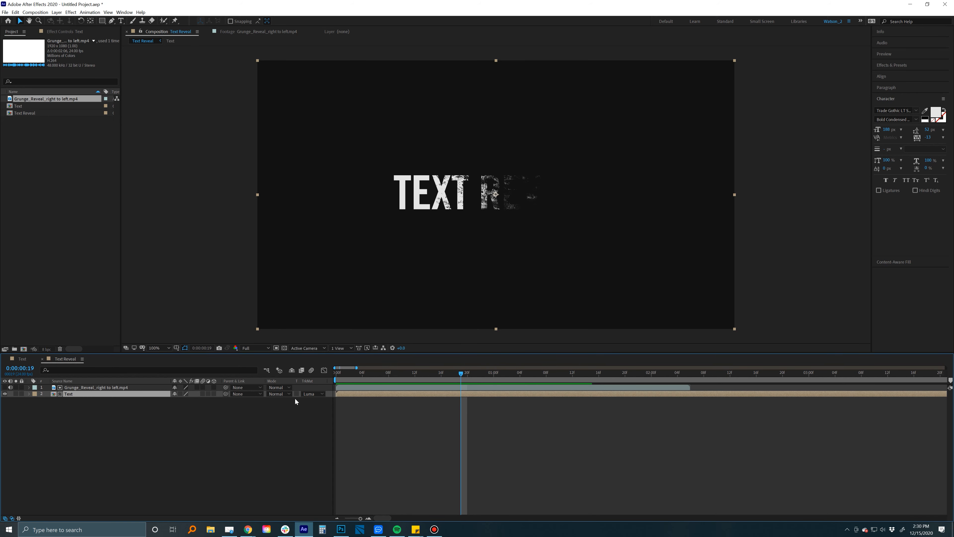
Switch the Text layer's track matte to Luma Inverted Matte and preview the reveal from the start.
left_click(314, 393)
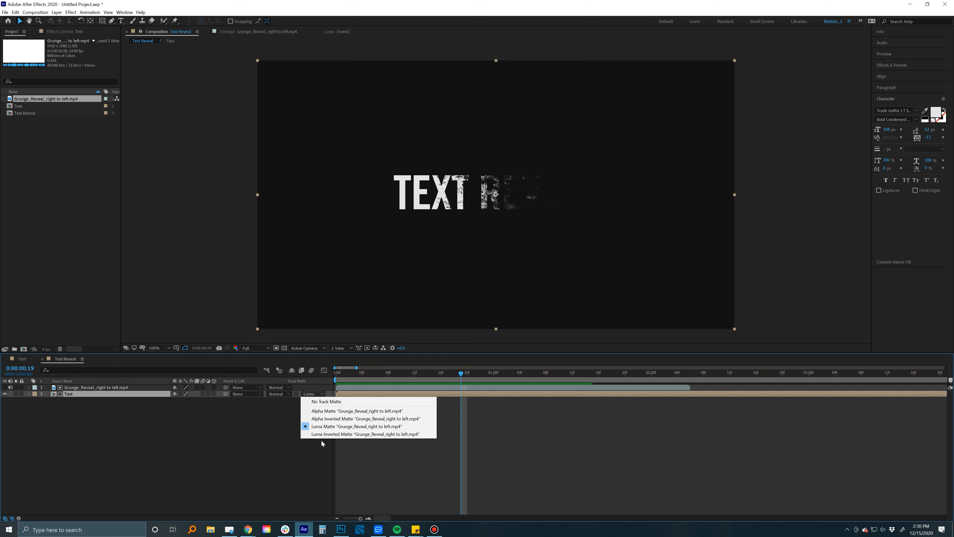
left_click(333, 434)
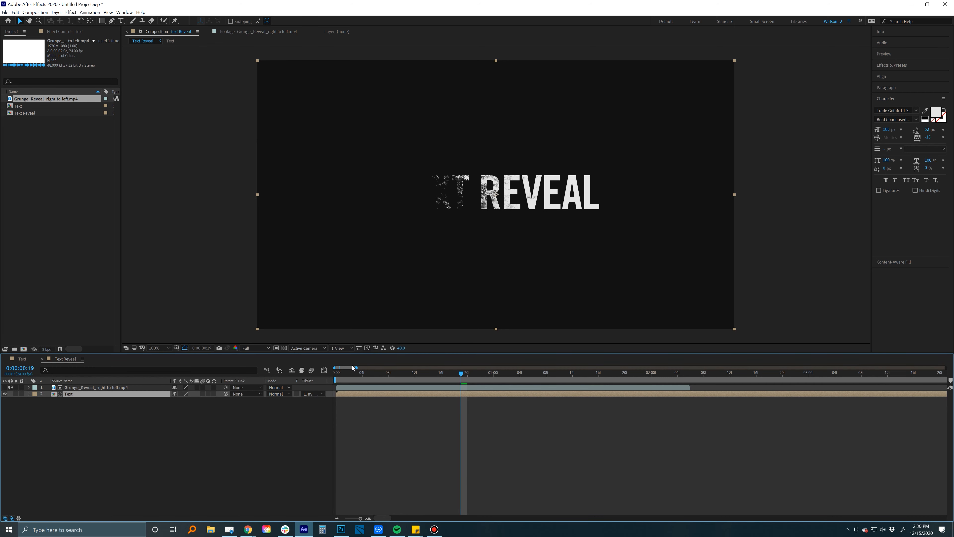
left_click(338, 373)
key("space")
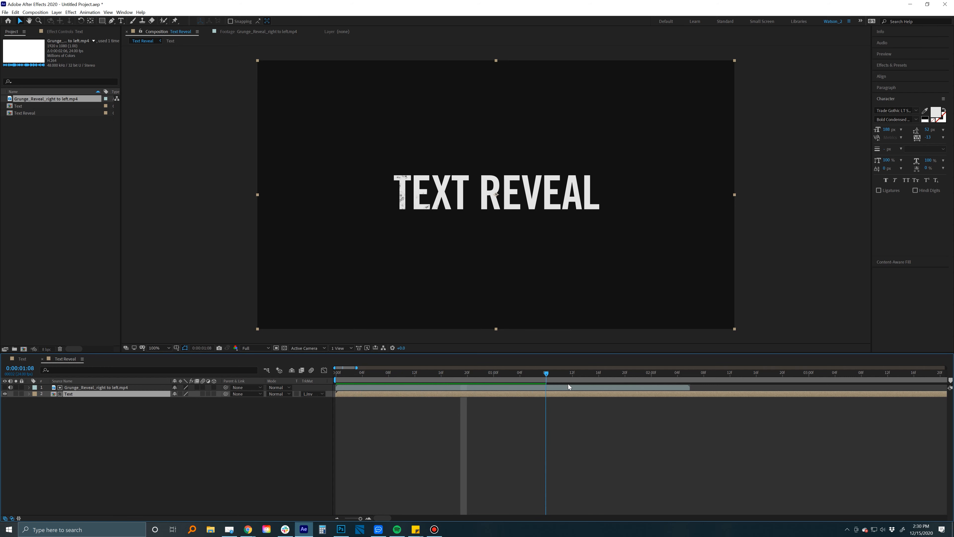
left_click_drag(499, 371, 460, 370)
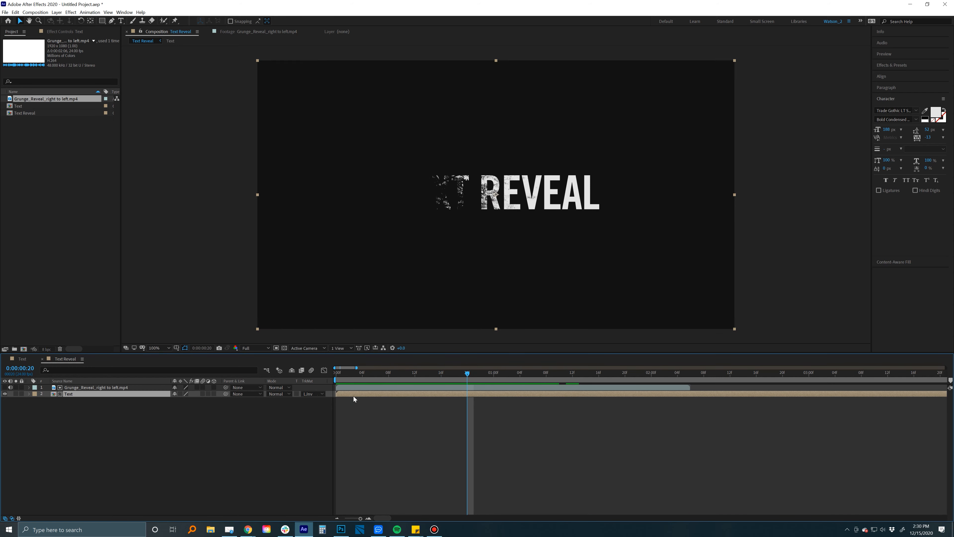
Flip the grunge clip layer horizontally so the text reveals from the opposite side.
left_click(360, 386)
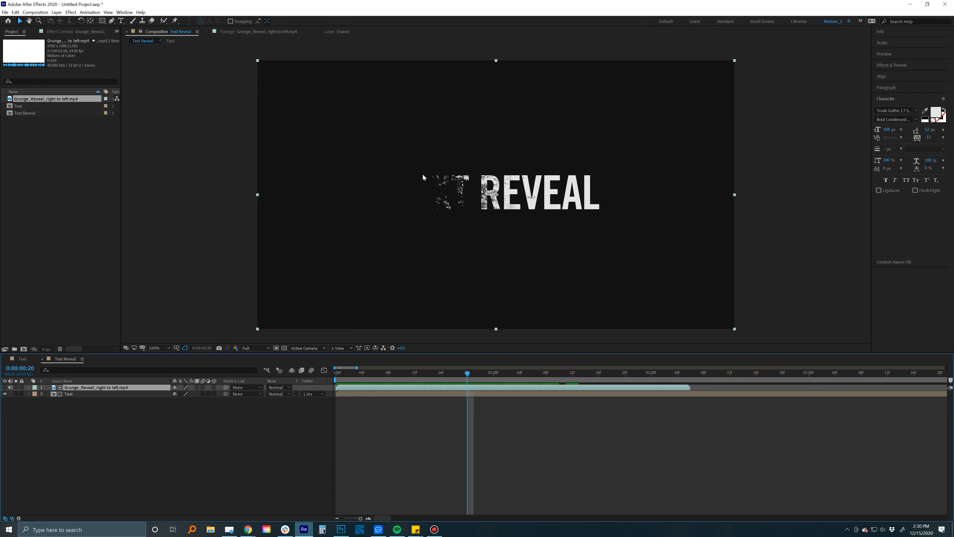
right_click(410, 167)
mouse_move(443, 205)
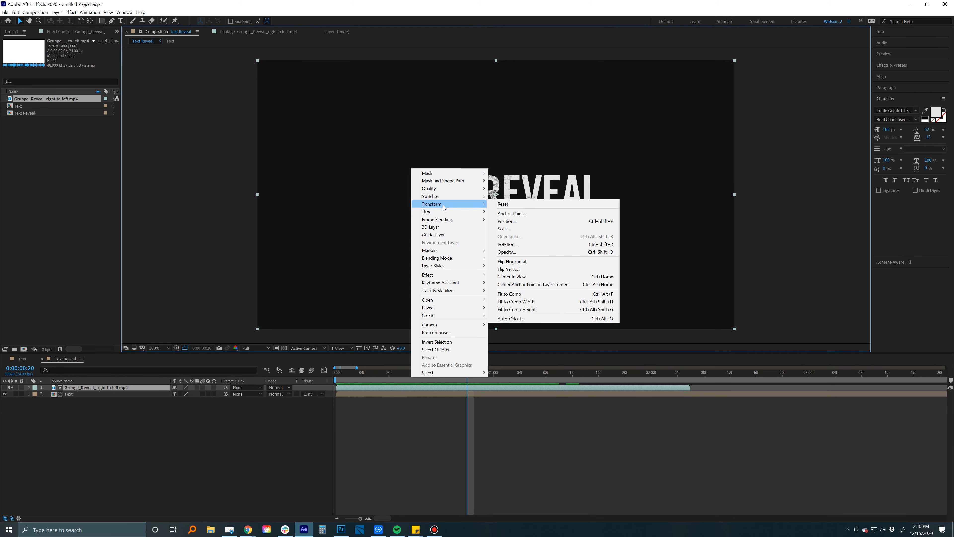
left_click(514, 263)
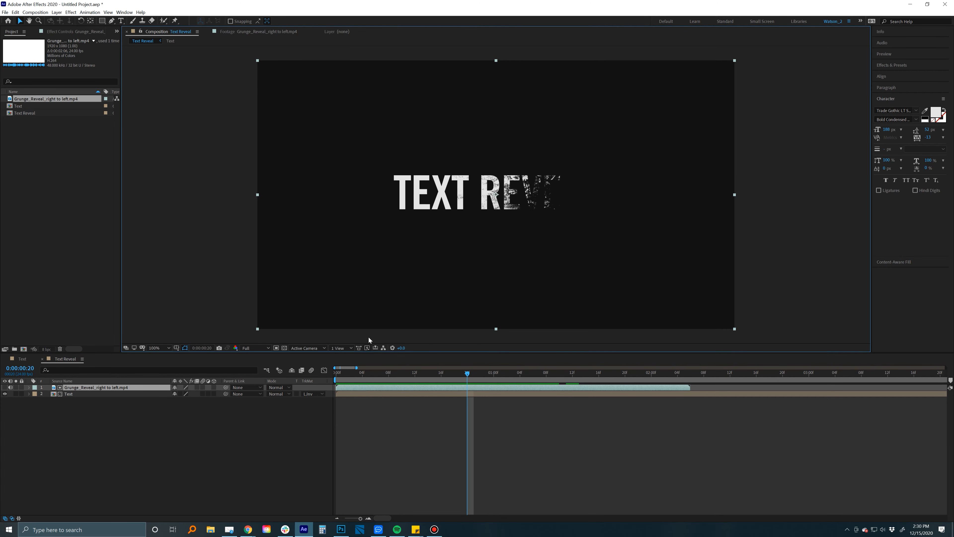
Enable time remapping on the grunge clip layer and scrub through the reveal.
left_click_drag(342, 372, 612, 382)
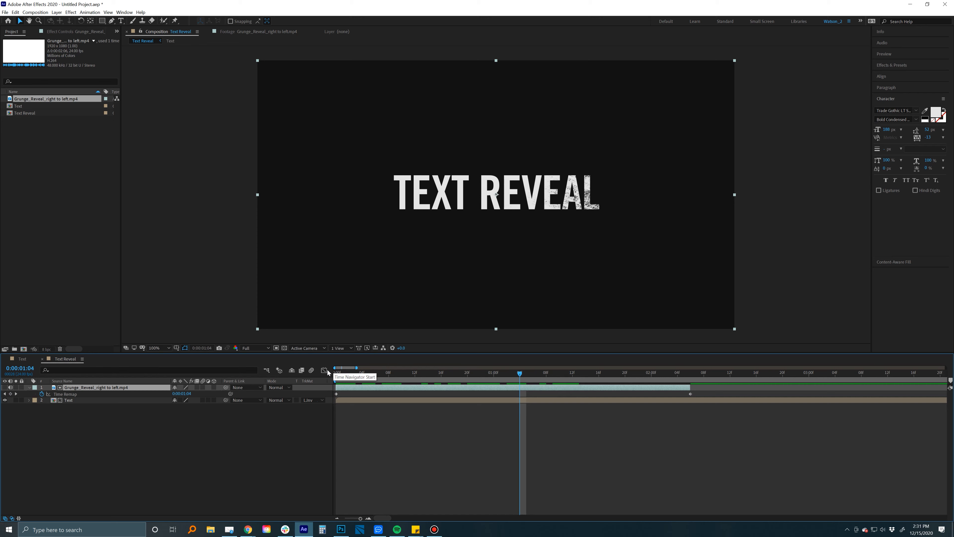
left_click_drag(392, 371, 580, 373)
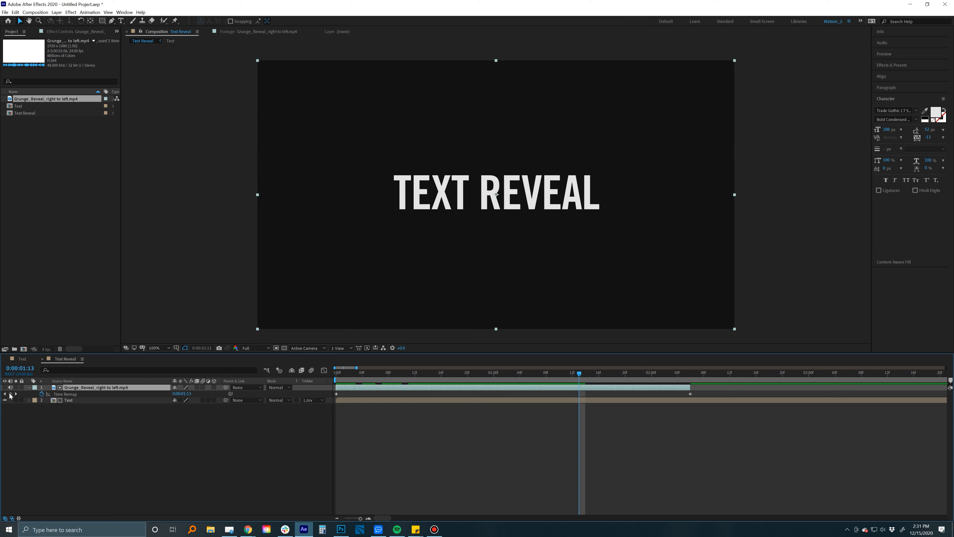
left_click(69, 395)
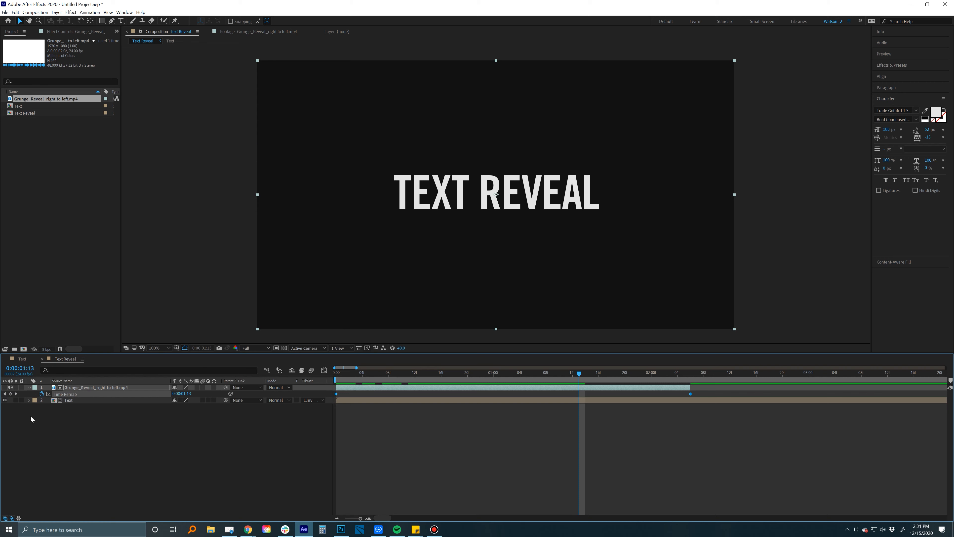
left_click(21, 427)
Try a faster reveal by moving the last Time Remap keyframe earlier, preview it, and undo the change.
left_click_drag(690, 393, 631, 393)
left_click_drag(452, 388, 453, 388)
key("space")
key("ctrl+z")
Add a Time Remap keyframe at 0:00:01:12 and extend the end of the grunge clip layer to about 6 seconds.
left_click_drag(388, 380, 571, 376)
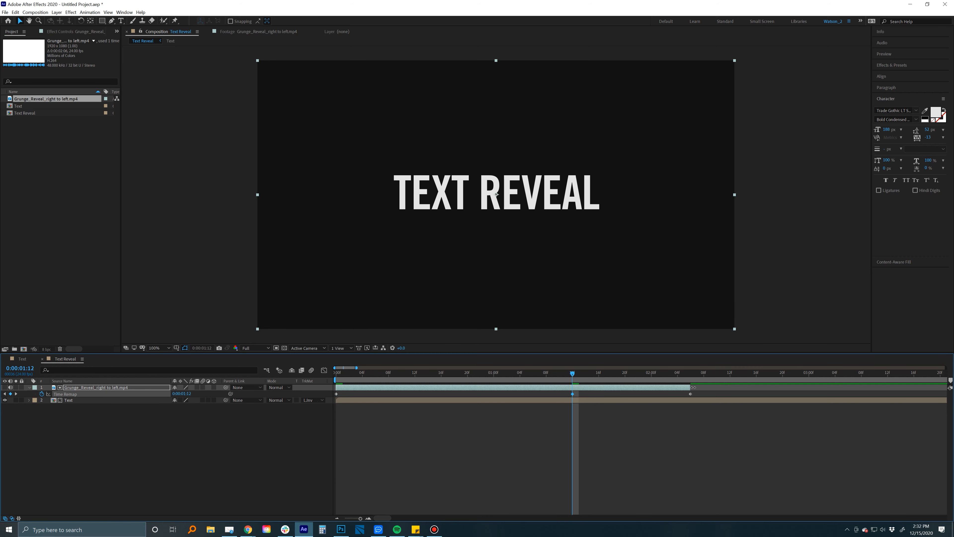
scroll(691, 387, "down", 6)
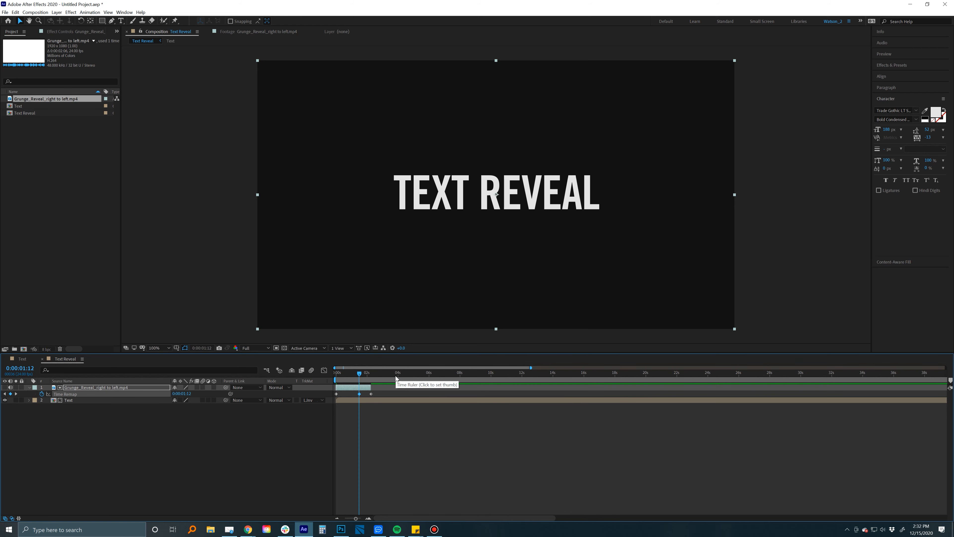
left_click_drag(372, 384, 427, 385)
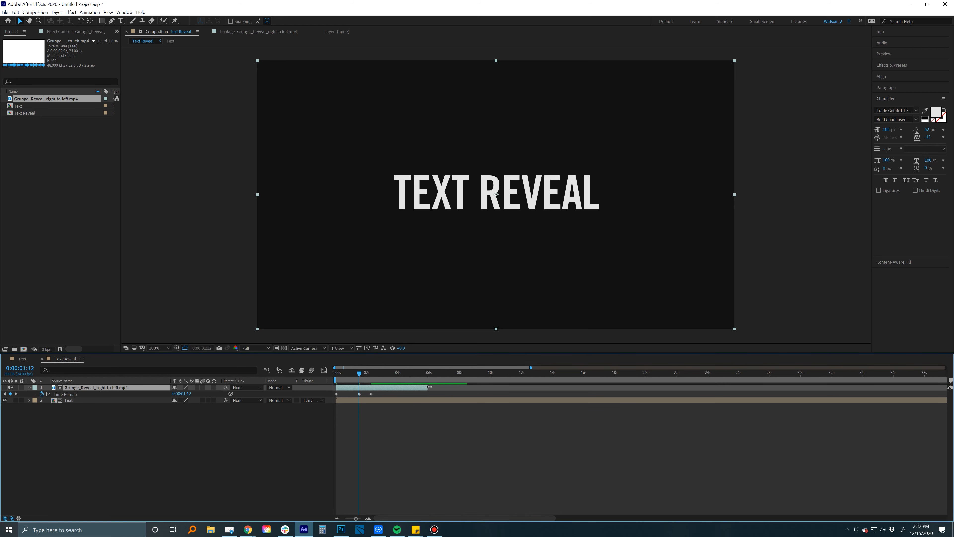
scroll(405, 401, "up", 3)
scroll(404, 400, "up", 1)
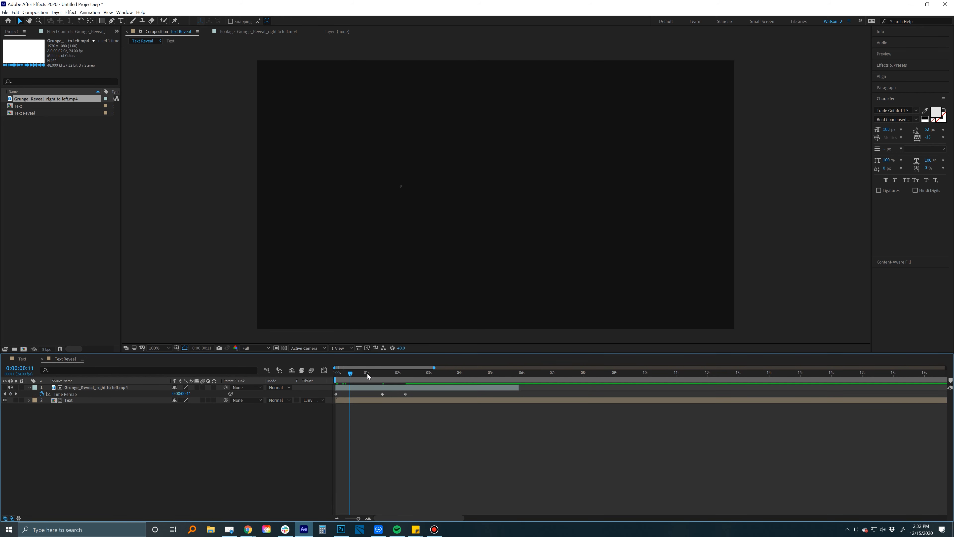
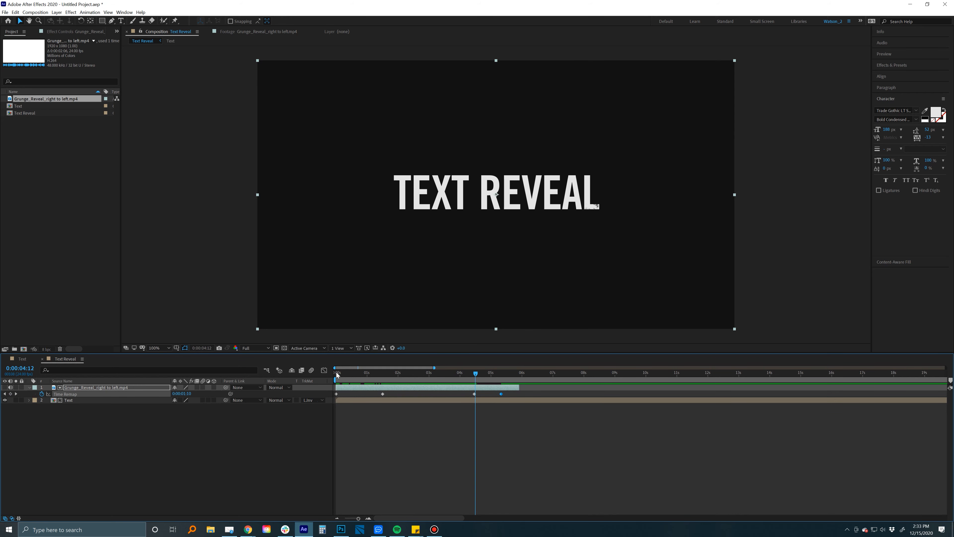
Scrub through the slowed reveal and disable time remapping on the grunge clip layer.
mouse_move(476, 373)
left_mouse_down()
mouse_move(500, 378)
mouse_move(359, 376)
mouse_move(504, 374)
mouse_move(457, 374)
mouse_move(494, 374)
left_mouse_up()
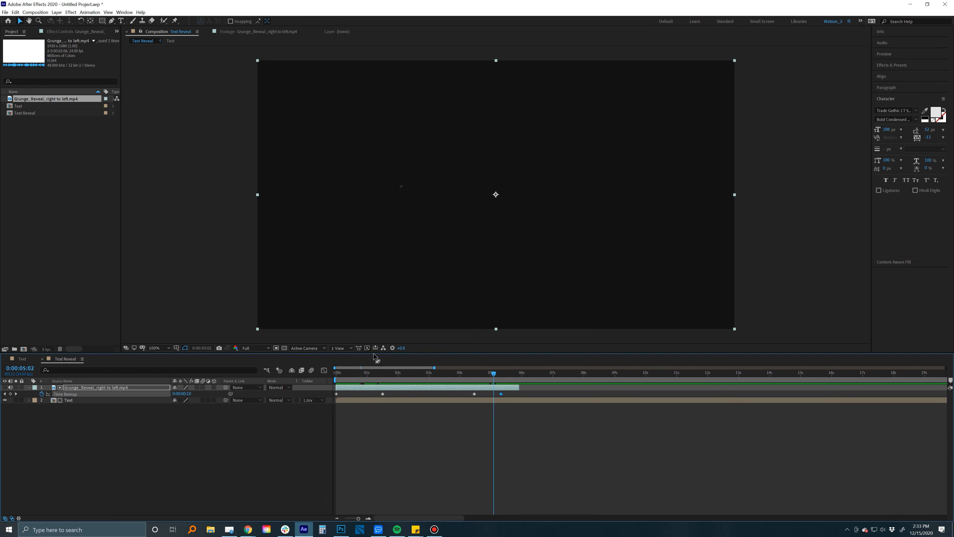
left_click_drag(383, 371, 496, 374)
left_click(436, 374)
right_click(433, 393)
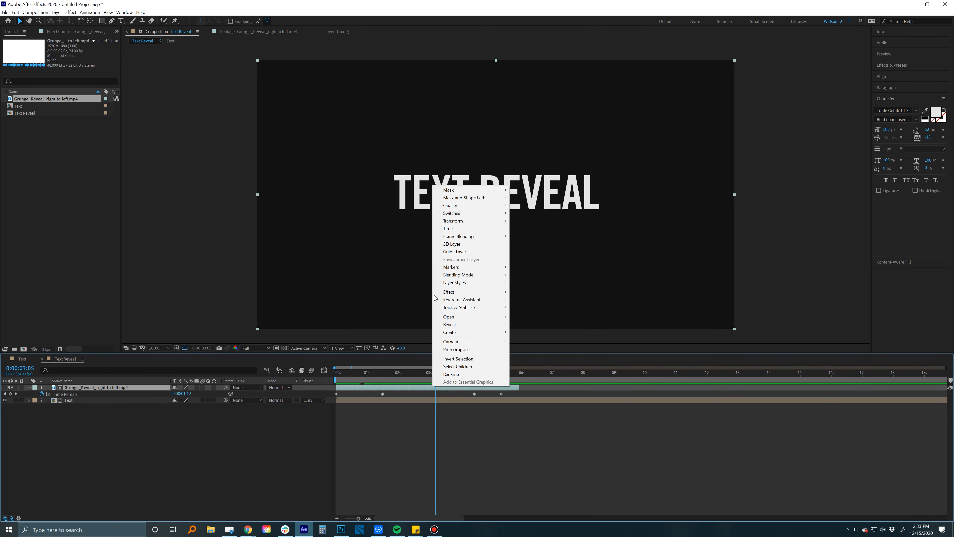
mouse_move(449, 229)
left_click(521, 232)
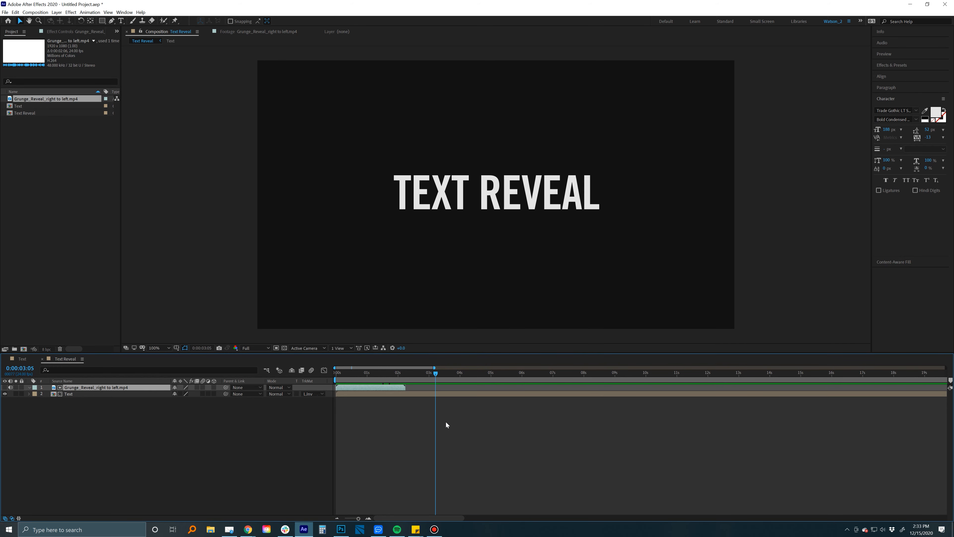
Create a new composition from the Grunge_Reveal_right to left.mp4 footage and preview it.
left_click(35, 101)
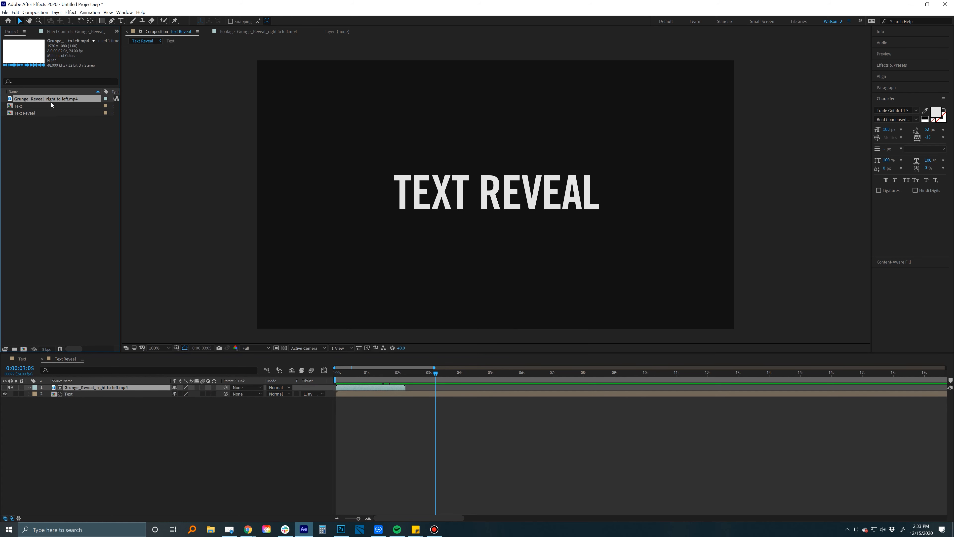
left_click_drag(31, 98, 24, 348)
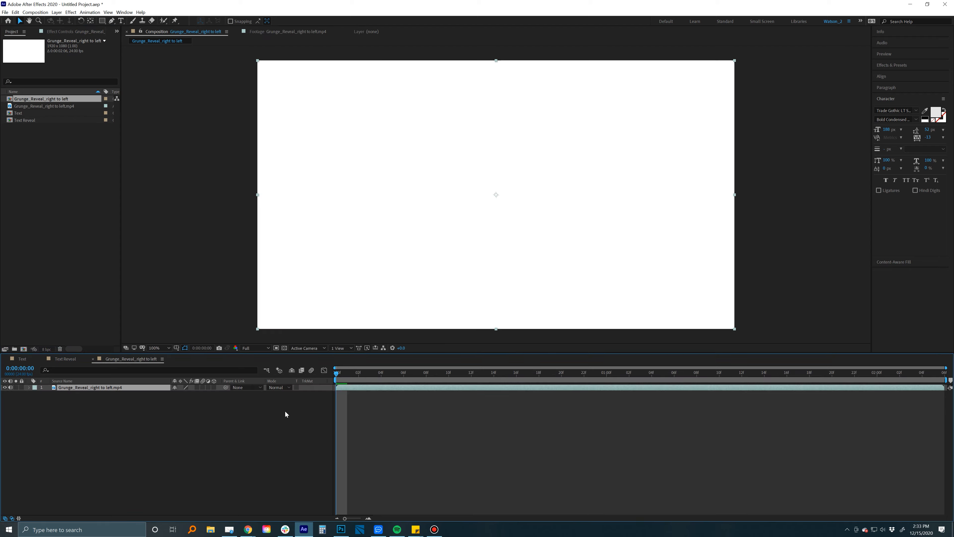
key("space")
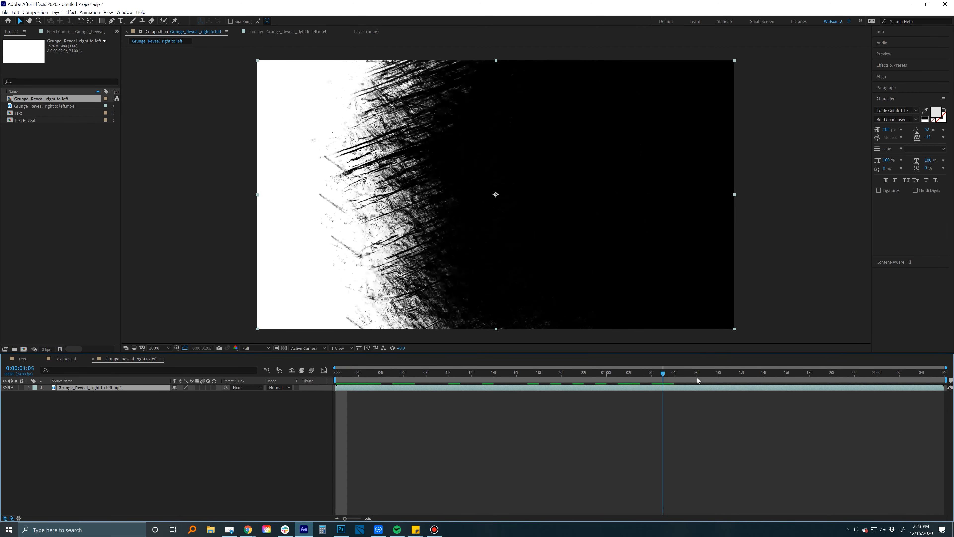
Rotate the grunge clip layer half a turn so the black wipes in from left to right, and scrub through it.
key("w")
left_click_drag(404, 132, 708, 269)
key("v")
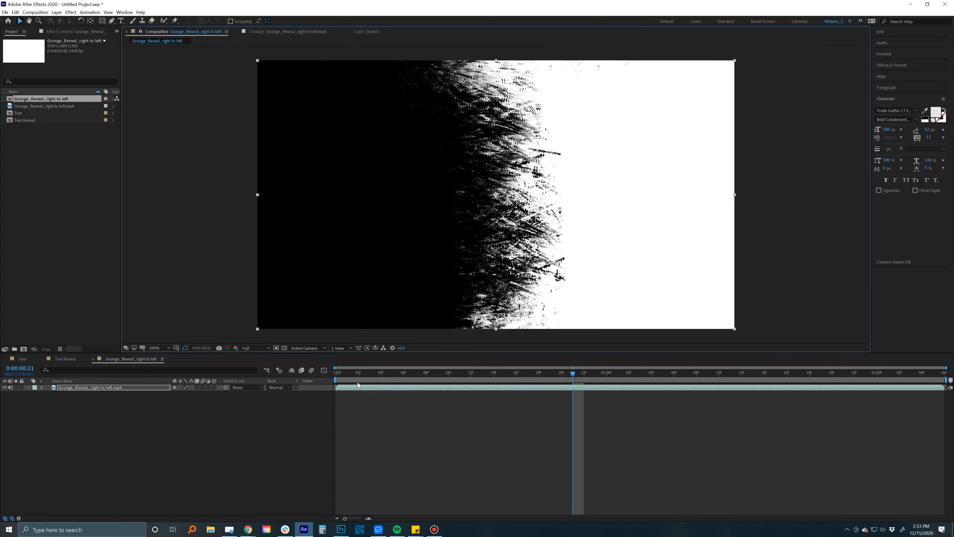
left_click_drag(336, 373, 921, 381)
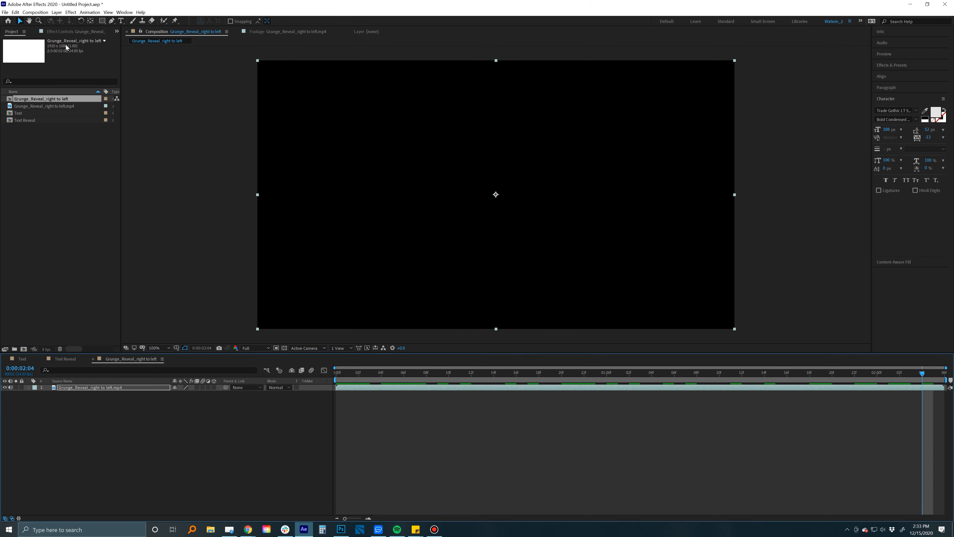
Set the grunge composition's duration to 0:00:22:06.
left_click(35, 12)
left_click(56, 30)
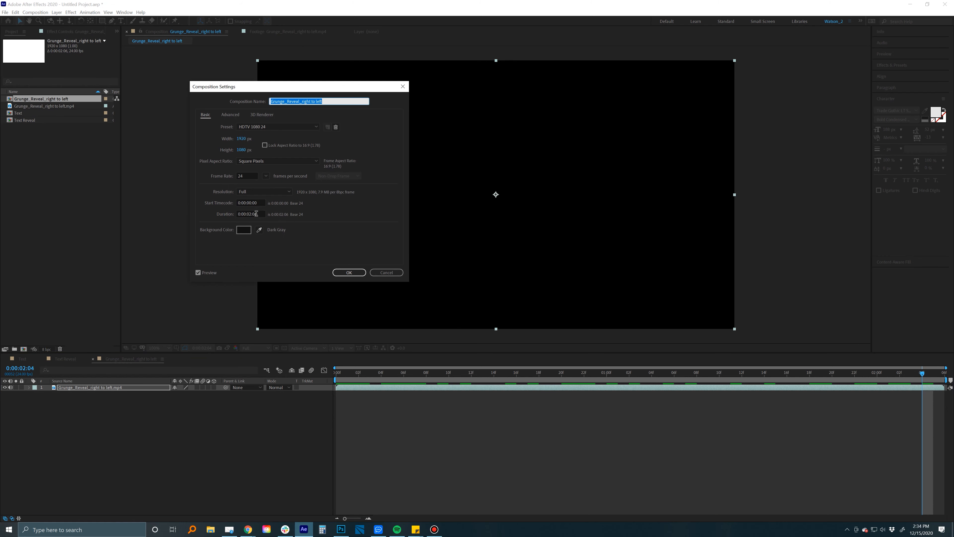
left_click(249, 213)
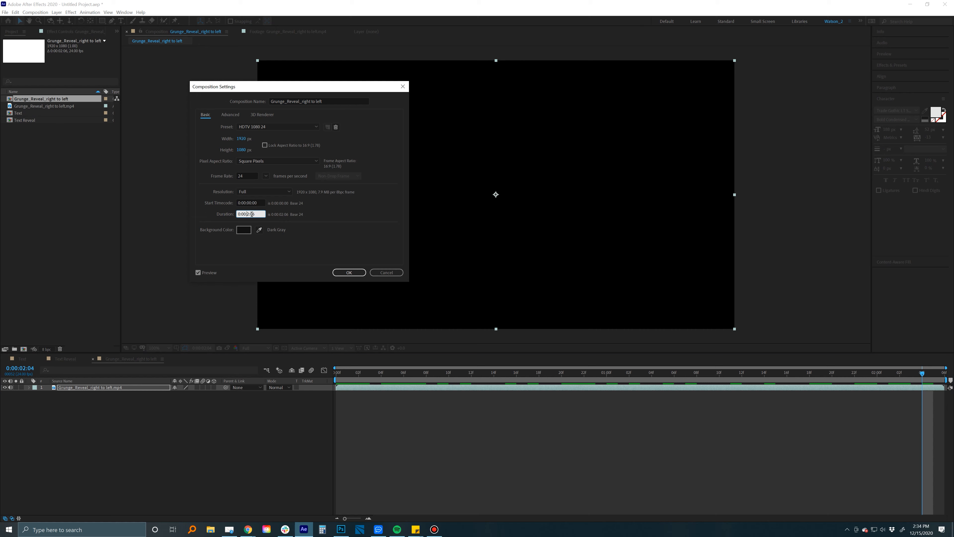
left_click(348, 272)
left_click(414, 408)
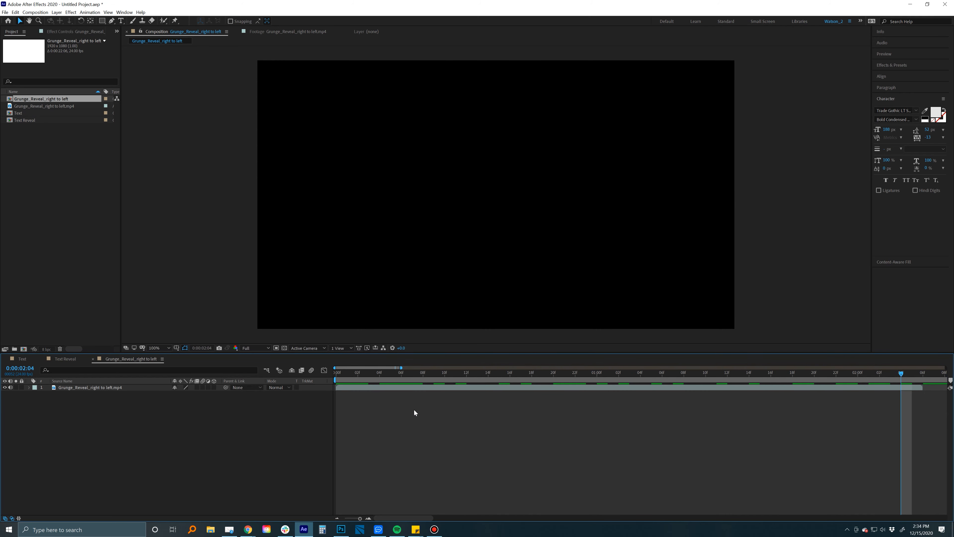
scroll(426, 411, "down", 2)
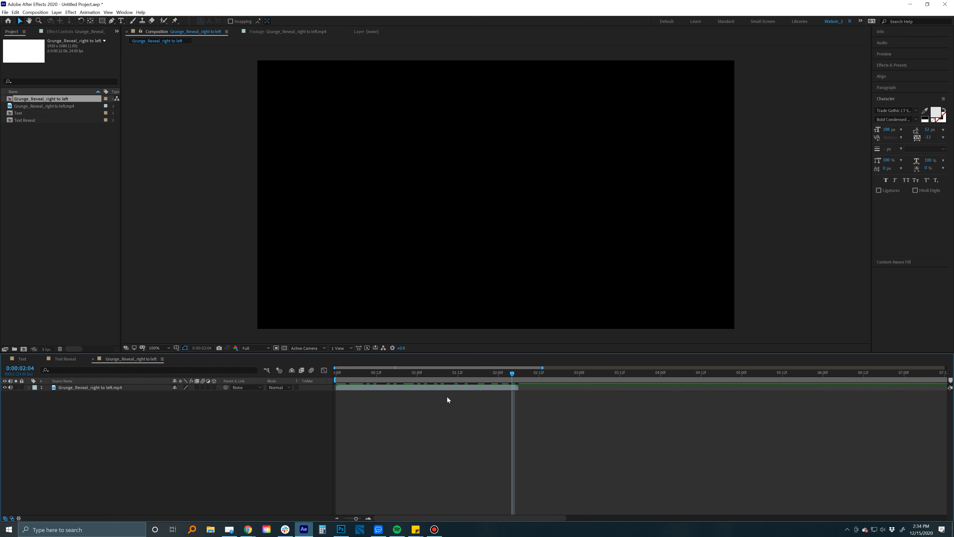
Duplicate the grunge clip layer and offset the copy to start shortly before the original clip ends.
left_click(453, 387)
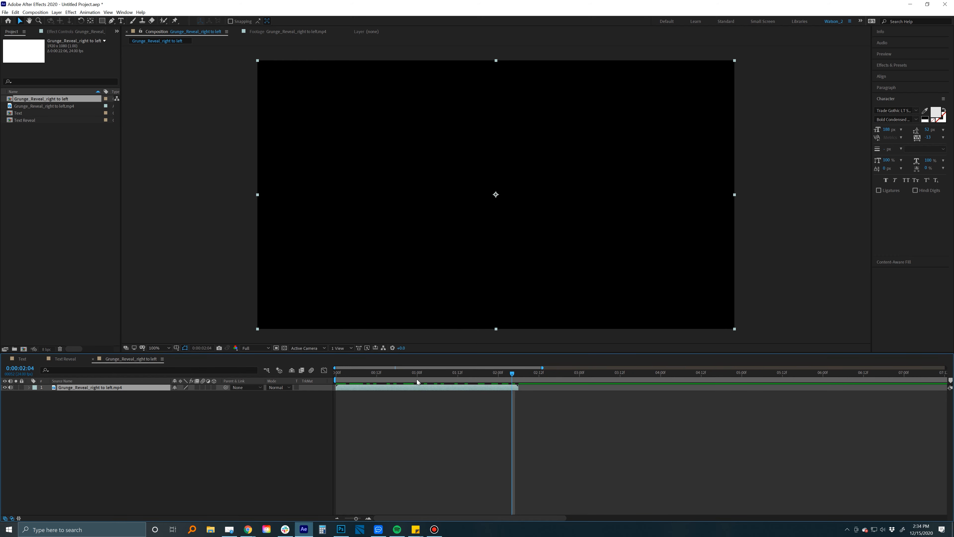
key("space")
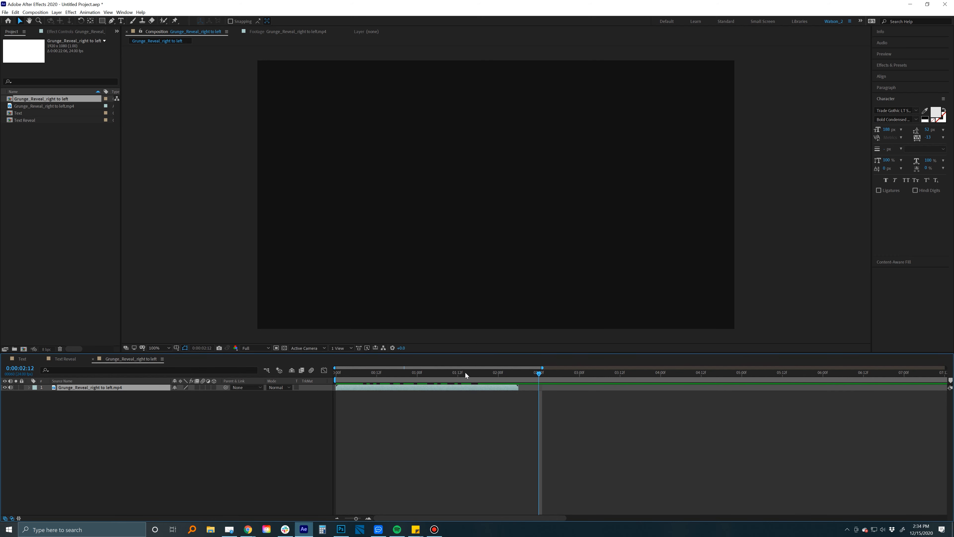
key("ctrl+d")
left_click_drag(342, 389, 496, 397)
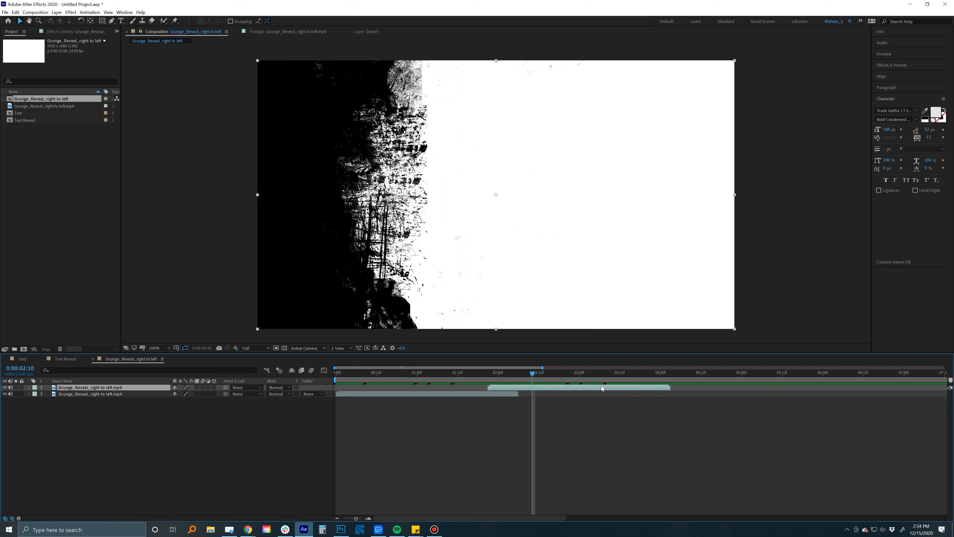
Apply the Invert effect to the duplicated grunge clip so it wipes from black to white.
left_click(75, 13)
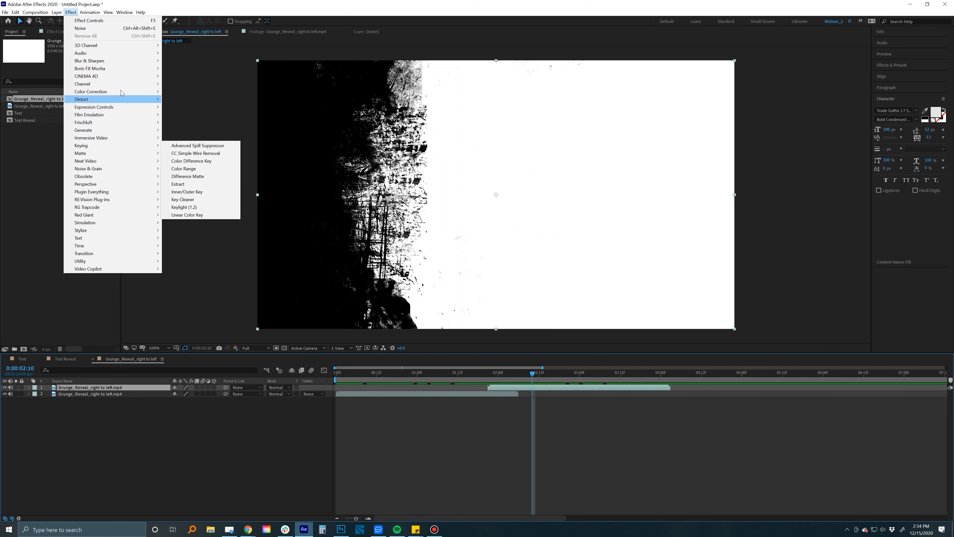
mouse_move(124, 83)
left_click(192, 132)
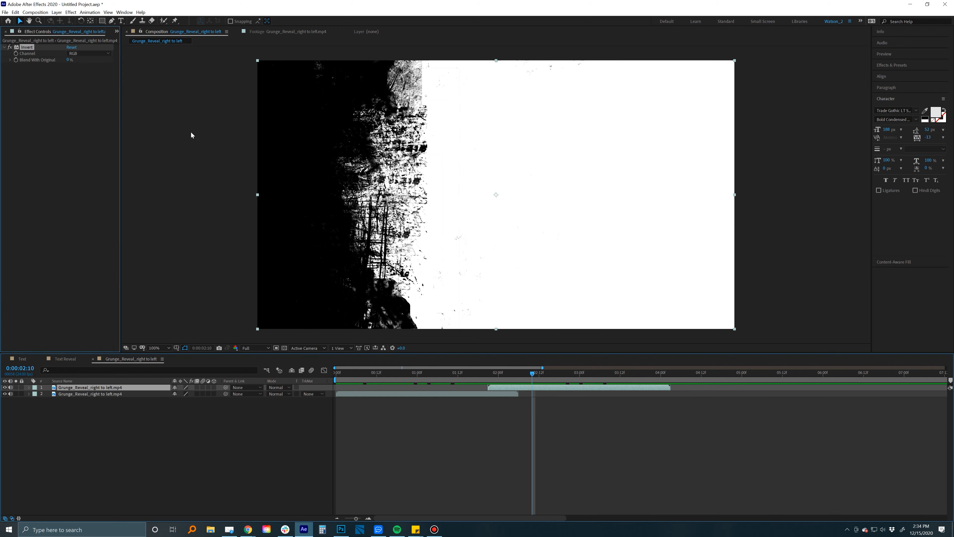
left_click(523, 369)
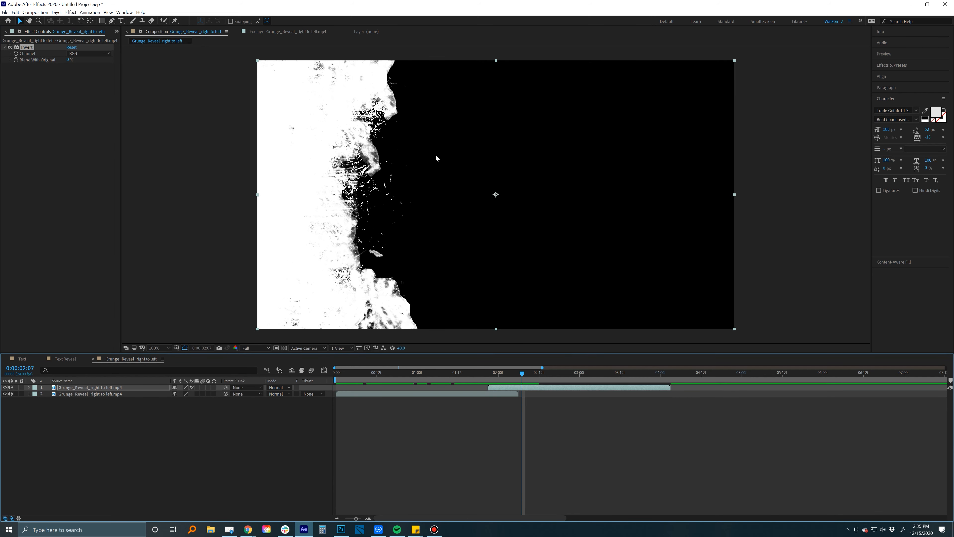
Move the inverted copy to start at about 0:00:02:05, near the end of the first clip, and scrub across the transition.
left_click_drag(378, 372, 542, 385)
left_click(487, 385)
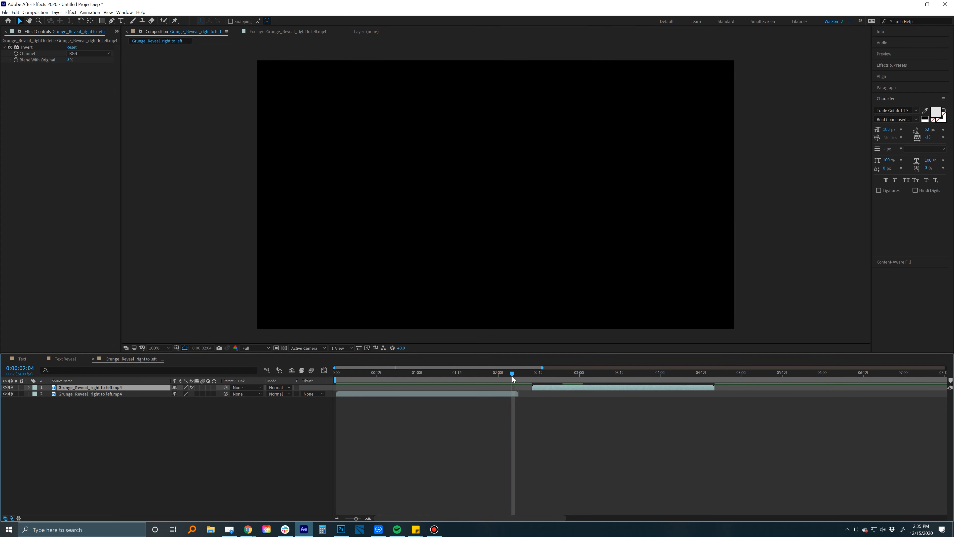
left_click_drag(465, 375, 512, 364)
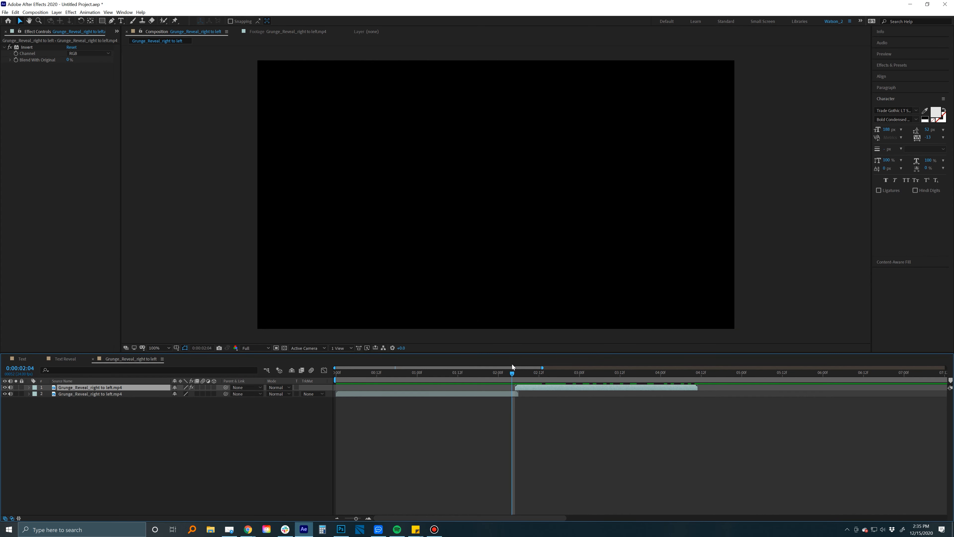
left_click(500, 372)
Enable time remapping on the original grunge clip and extend its end to about 4.5 seconds.
left_click(496, 395)
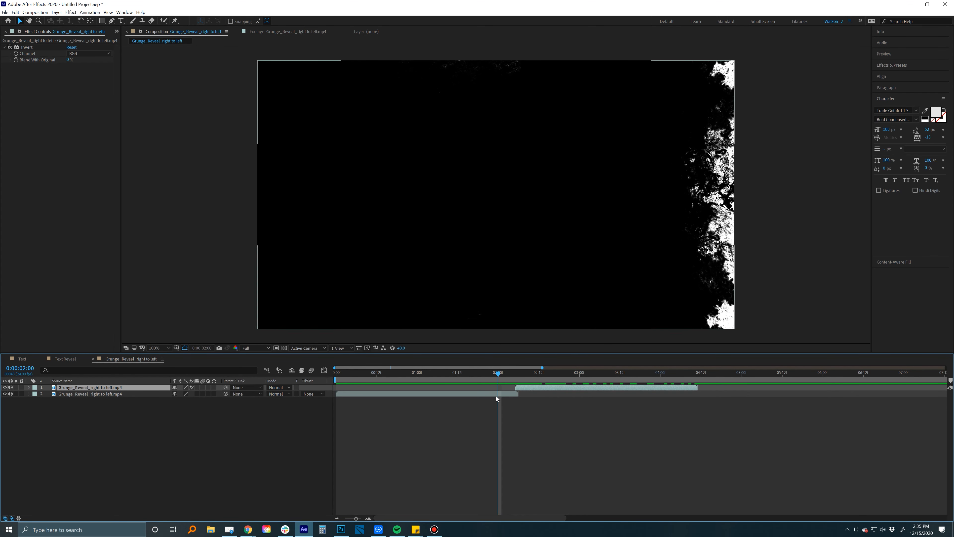
right_click(484, 393)
mouse_move(534, 235)
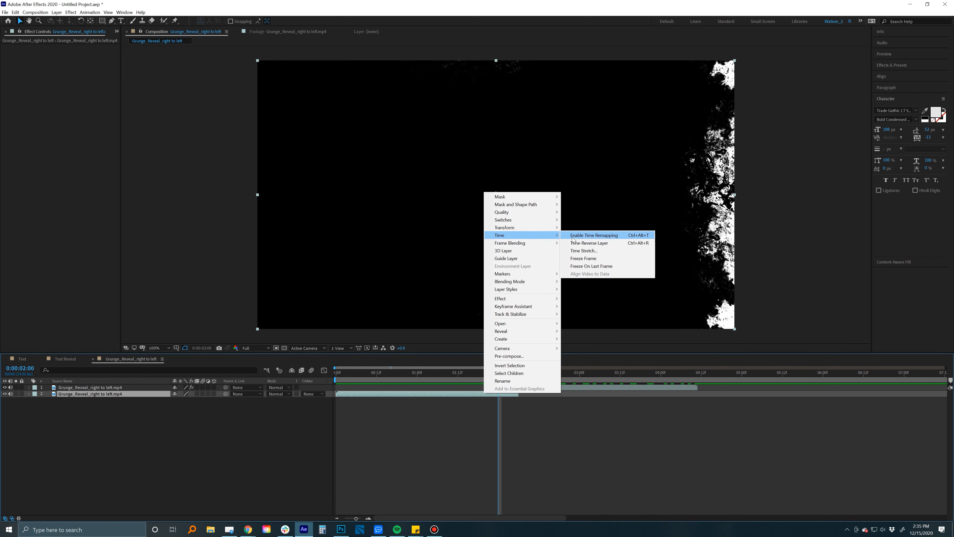
left_click(593, 235)
left_click_drag(586, 391, 701, 393)
Move the inverted copy to start at about 0:00:03:22 and scrub through both wipes.
left_click_drag(539, 388, 679, 387)
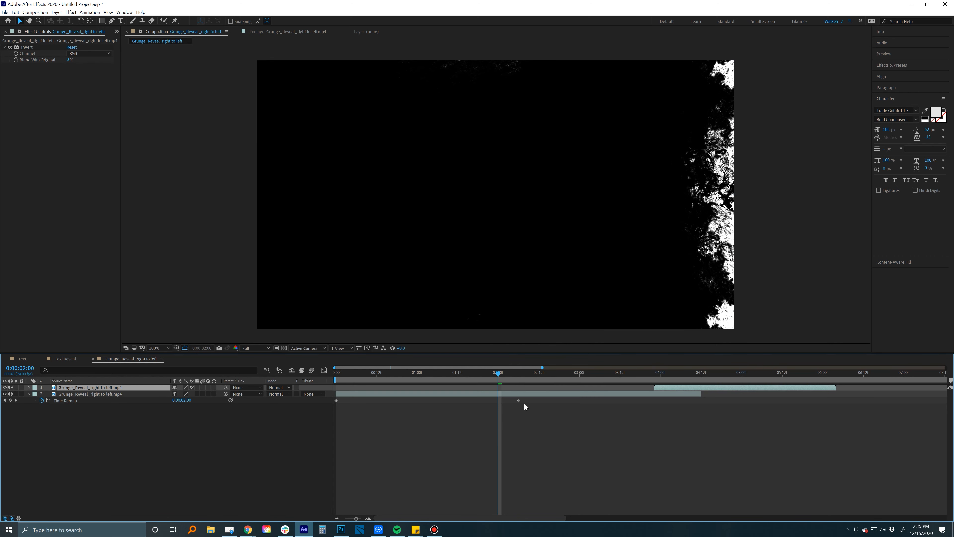
left_click_drag(513, 373, 822, 385)
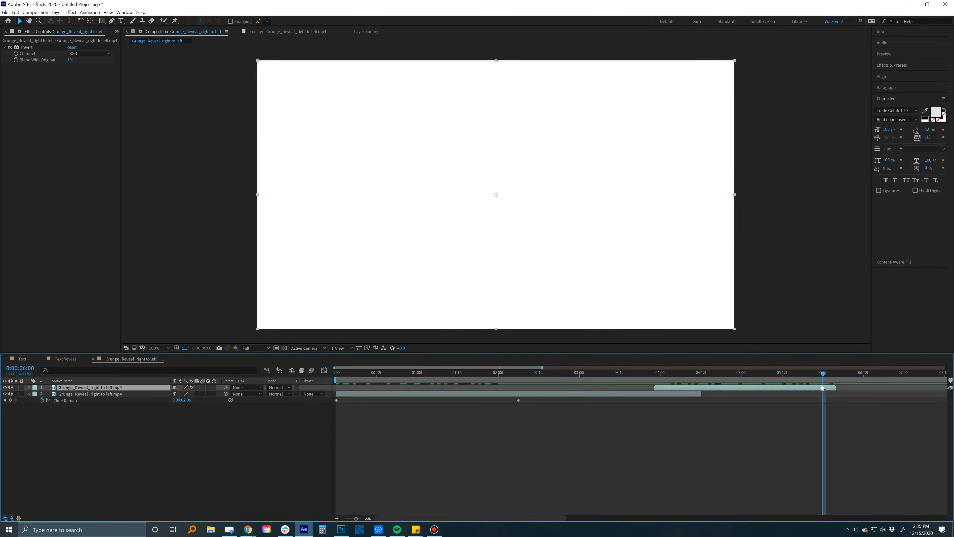
Enable time remapping on the inverted grunge clip and extend its end to about 0:00:08:08.
right_click(815, 386)
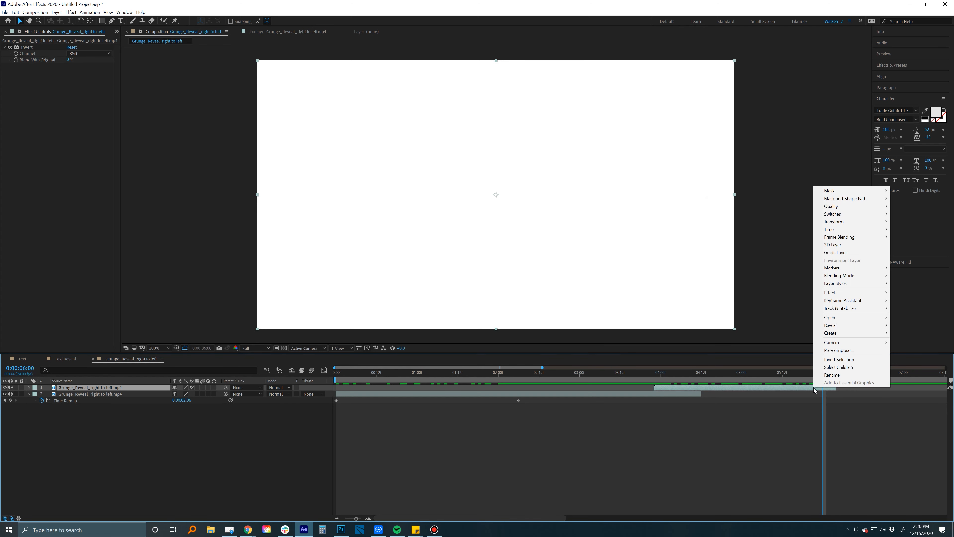
mouse_move(833, 230)
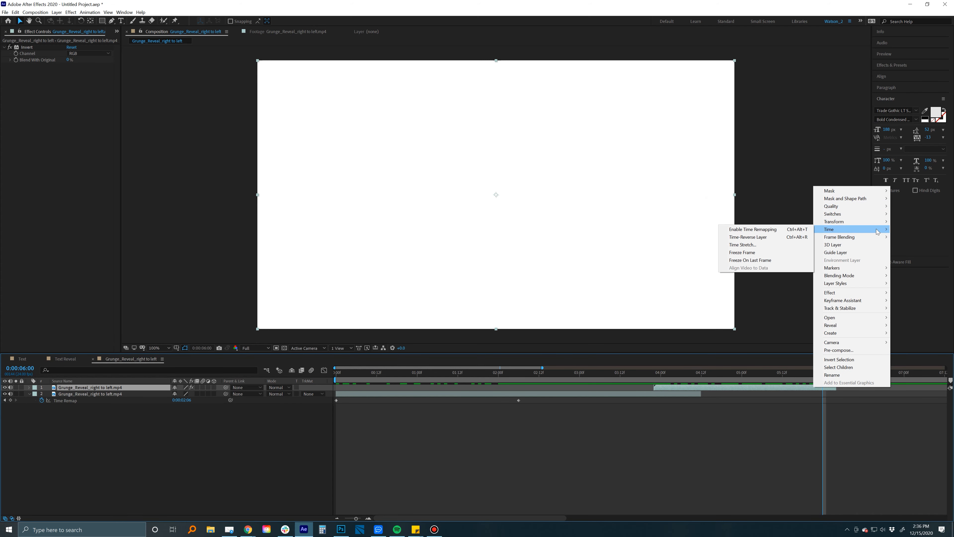
left_click(753, 231)
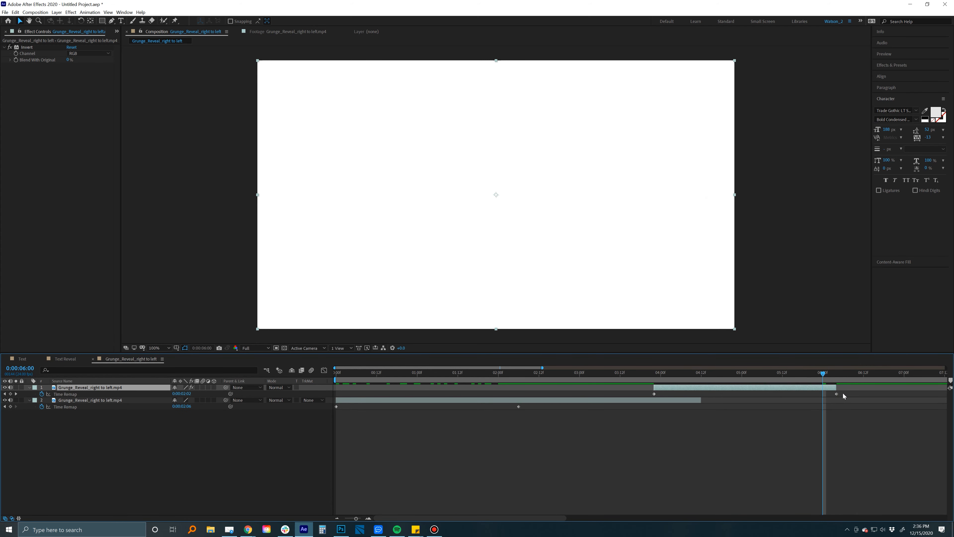
left_click_drag(835, 386, 928, 387)
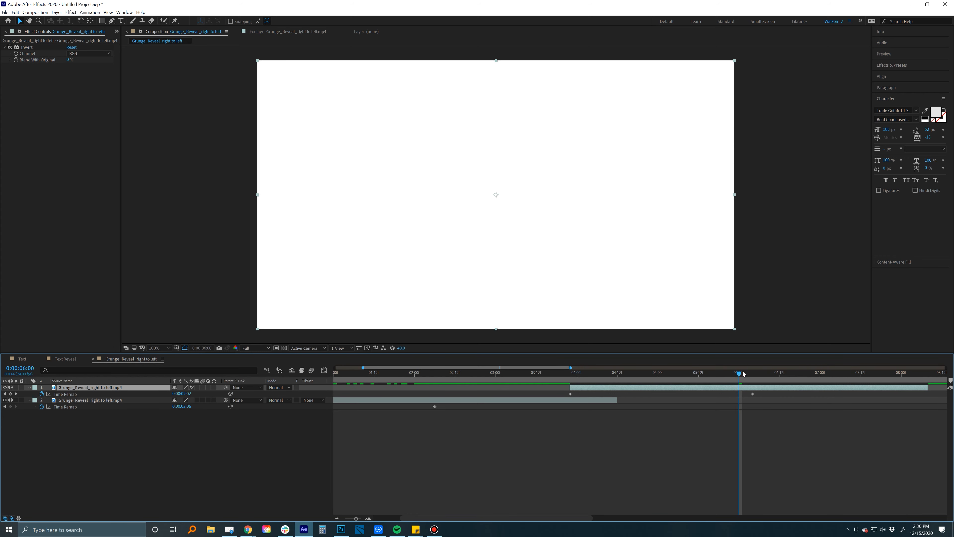
Preview the grunge composition from the wipe to black through the inverted wipe back to white.
left_click_drag(743, 373, 363, 370)
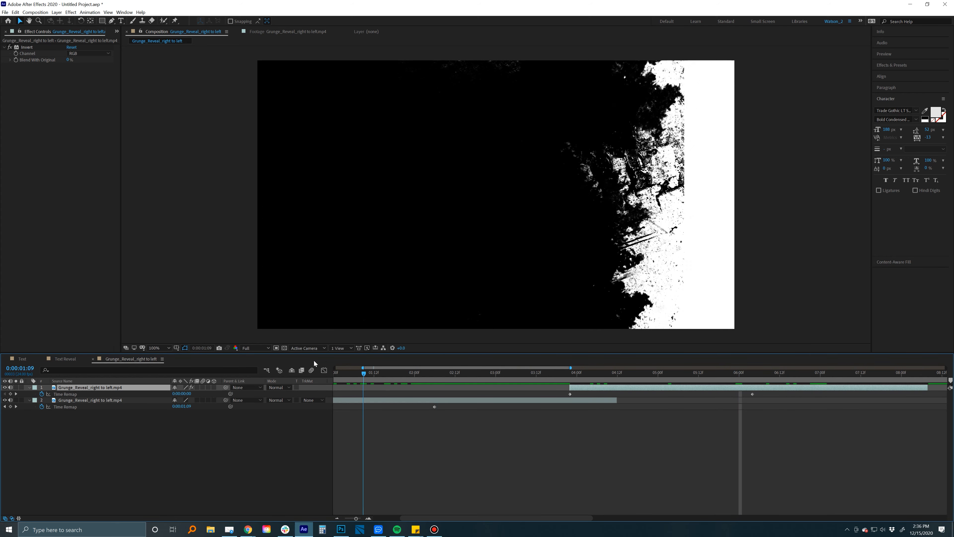
key("space")
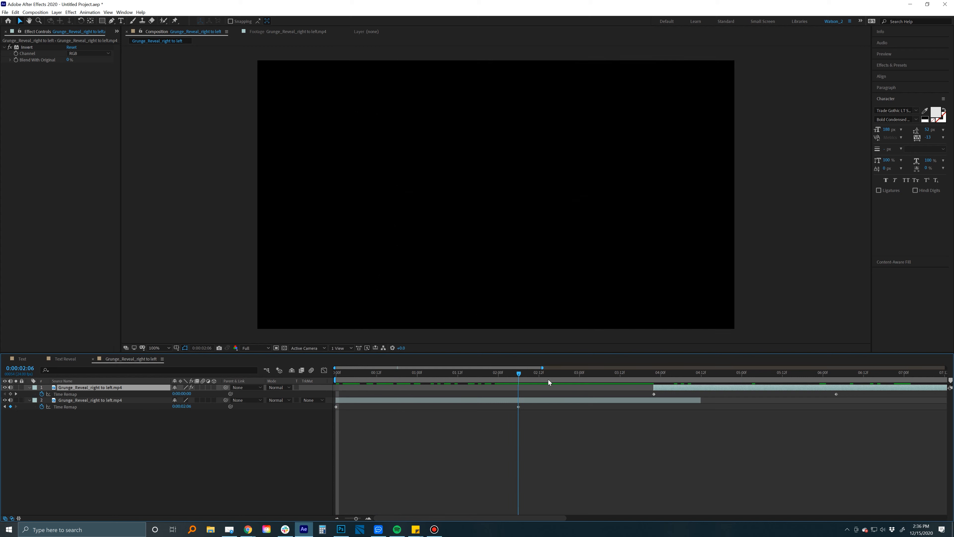
left_click_drag(752, 382, 902, 382)
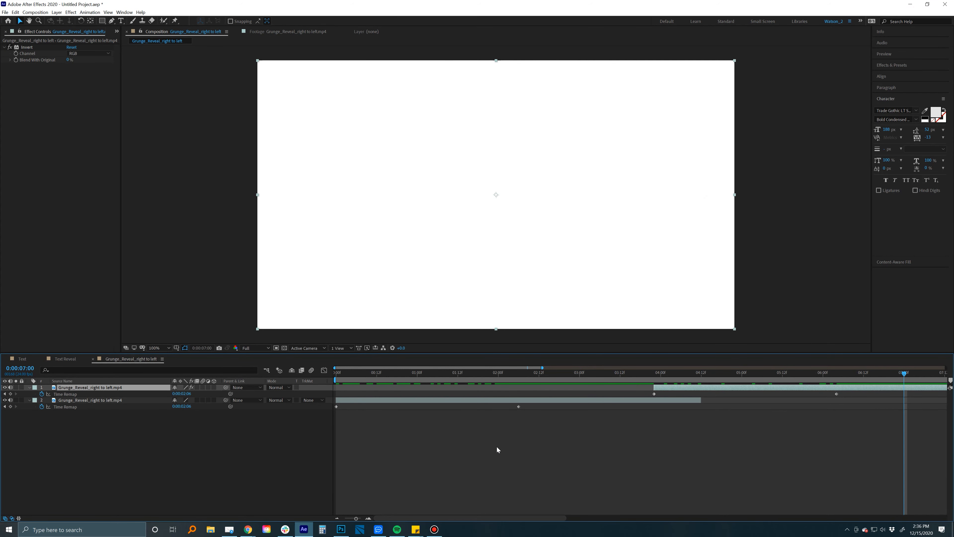
left_click(458, 446)
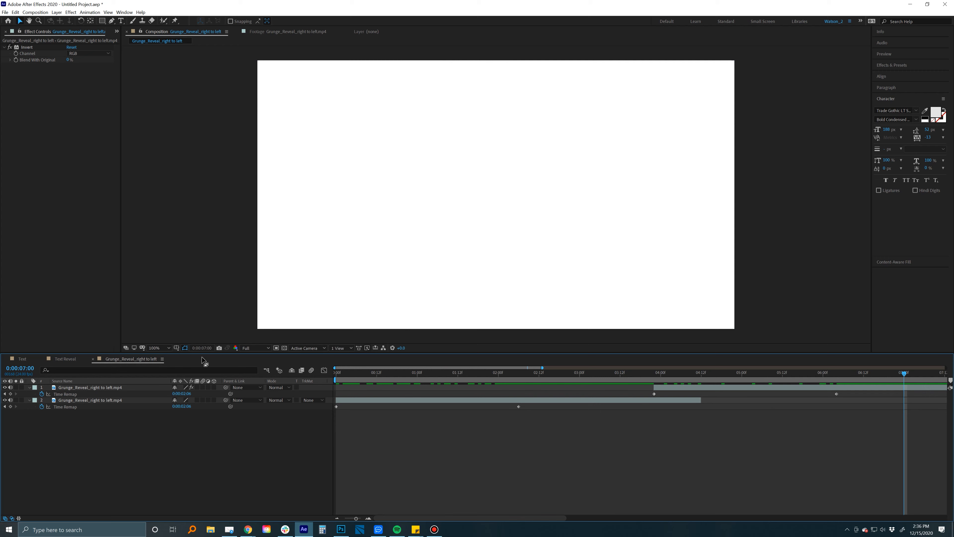
Delete the grunge clip layer from the Text Reveal composition and display the project items.
left_click(61, 358)
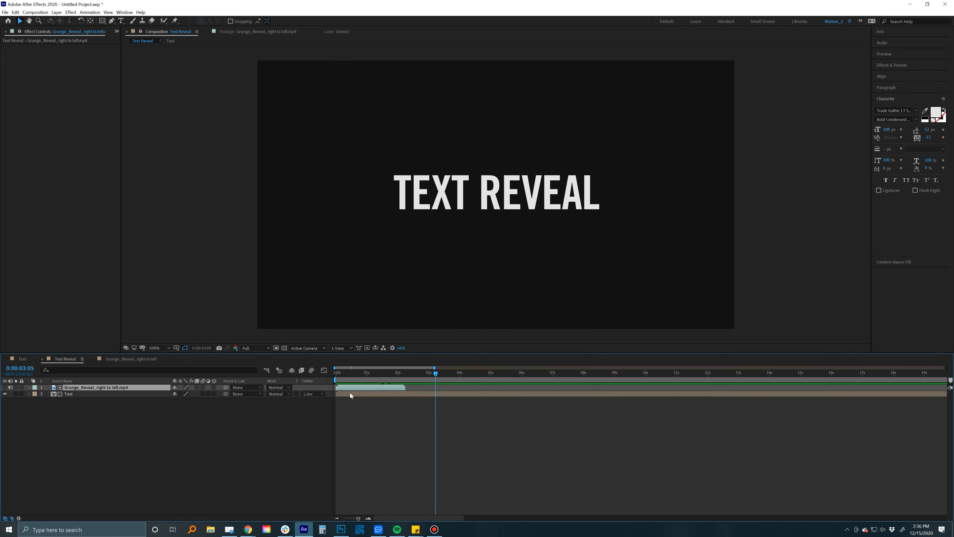
key("Delete")
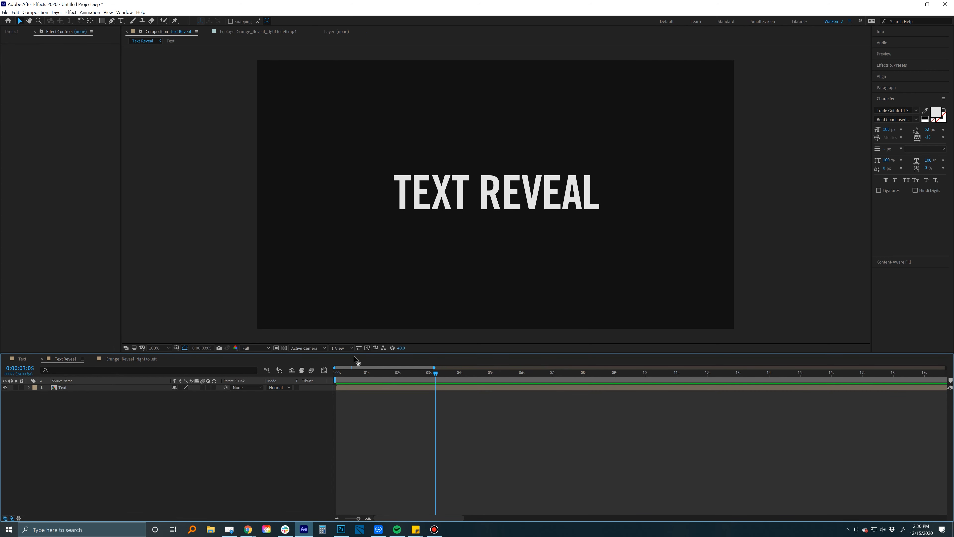
left_click(13, 34)
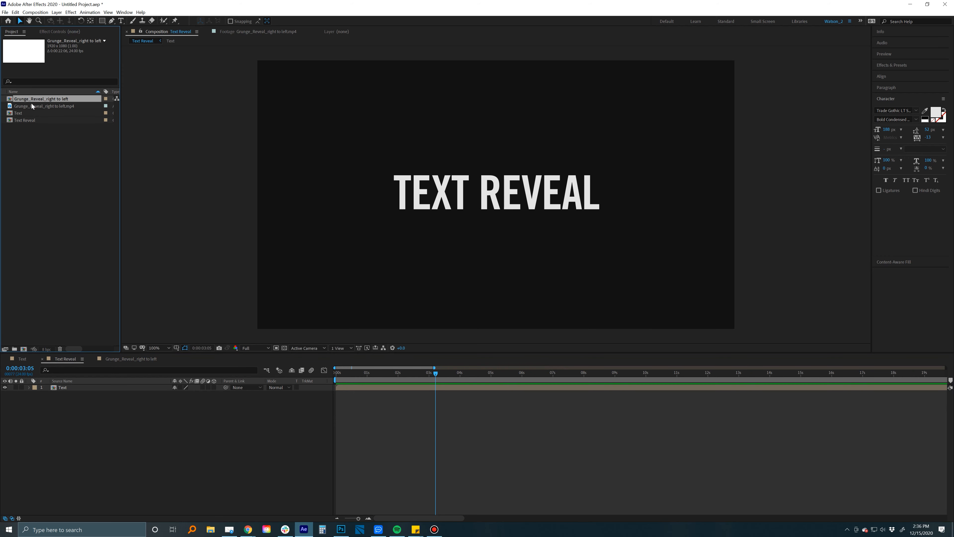
Place the Grunge_Reveal_right to left composition above the Text layer in Text Reveal and scrub through its first wipe.
left_click(20, 106)
left_click(17, 99)
left_click_drag(25, 100, 88, 387)
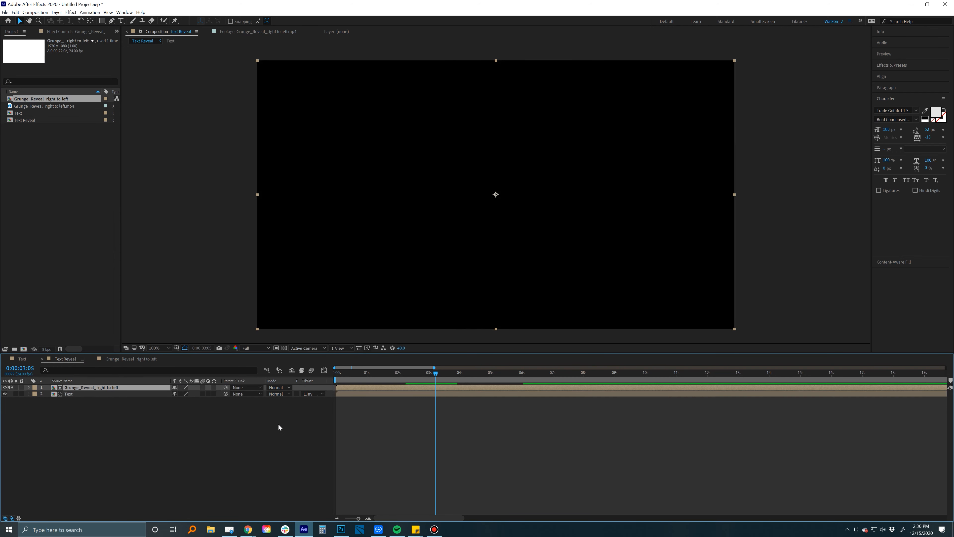
left_click(78, 394)
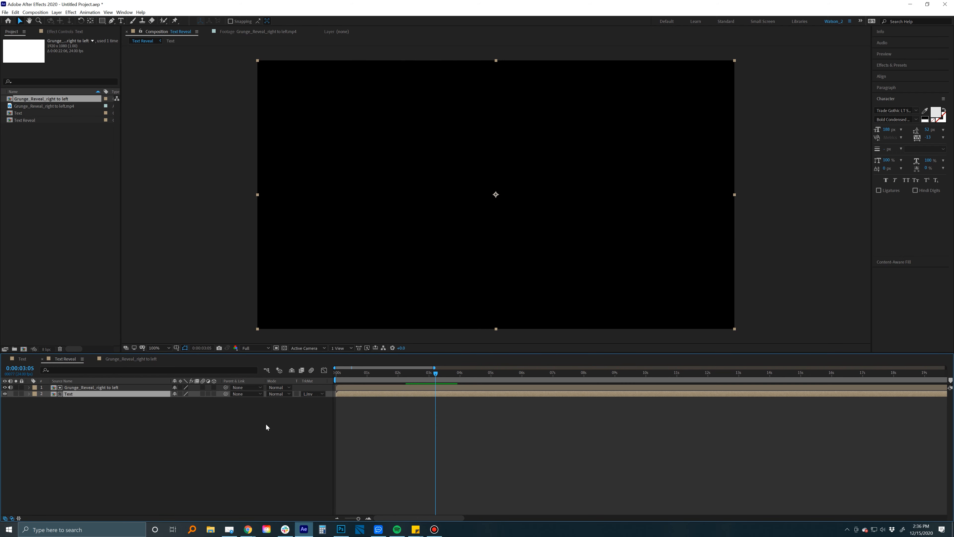
left_click(338, 371)
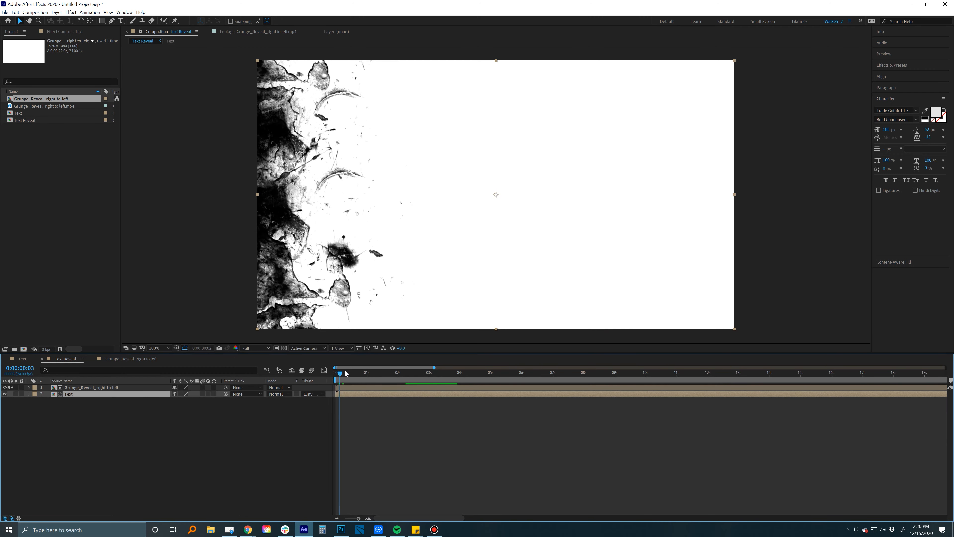
left_click_drag(339, 371, 368, 369)
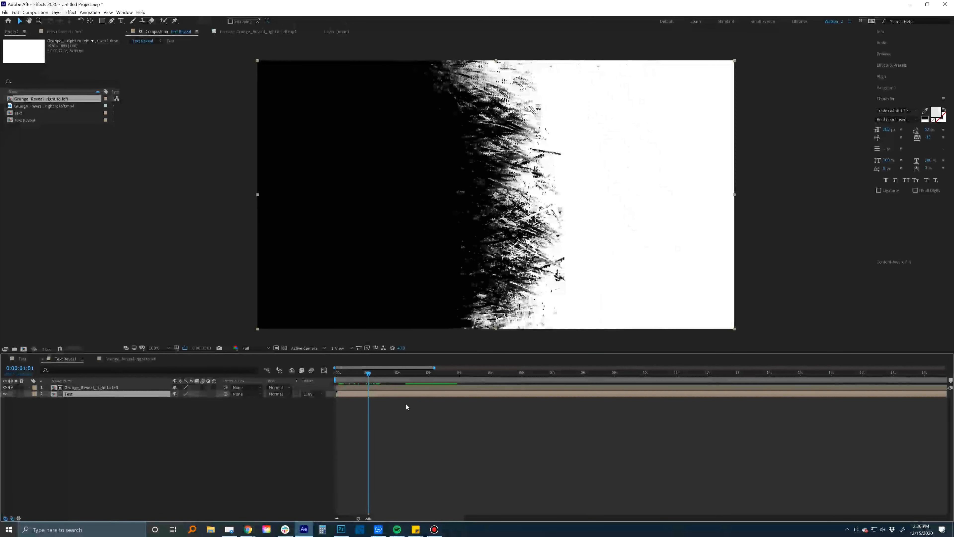
Hide the grunge matte layer in Text Reveal and scrub through the text revealing on and off.
left_click(36, 387)
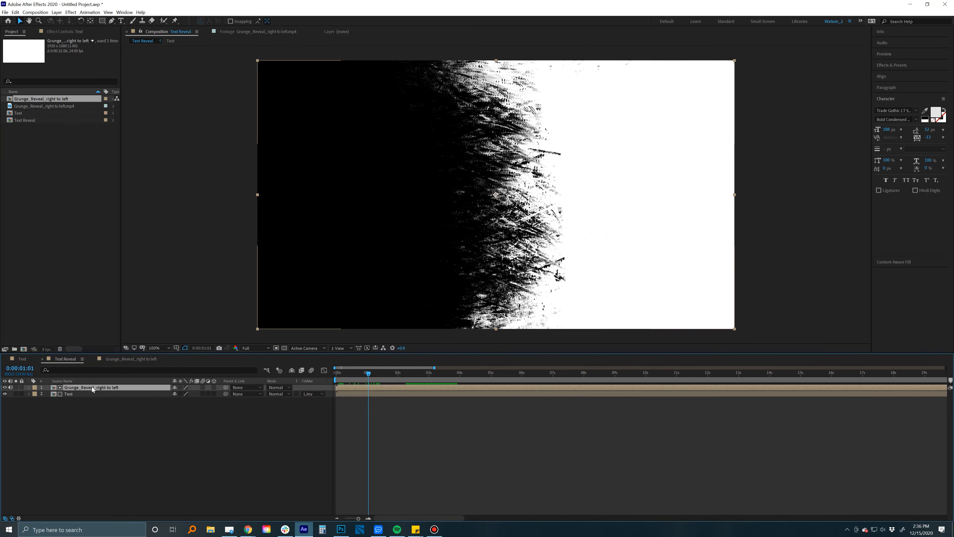
left_click(5, 387)
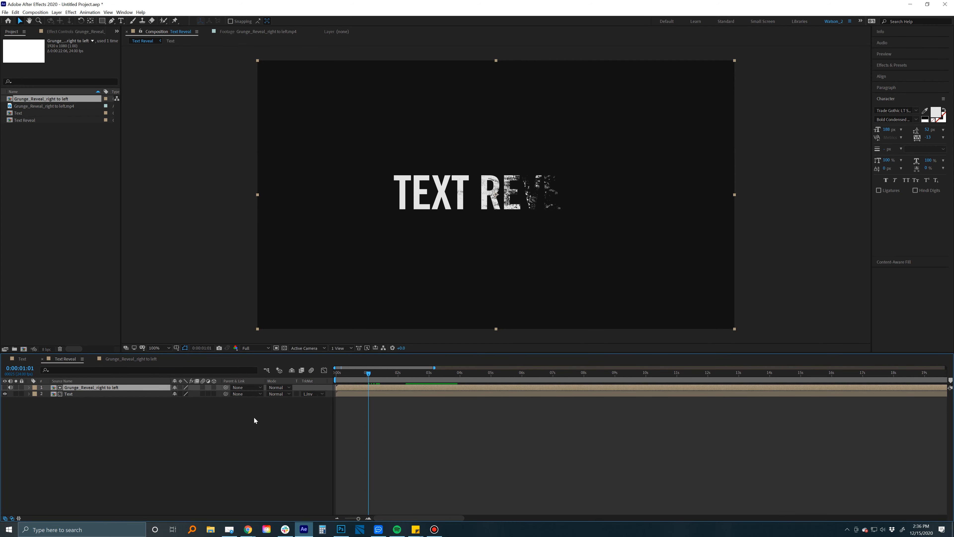
left_click(334, 372)
mouse_move(339, 373)
left_mouse_down()
mouse_move(505, 380)
mouse_move(474, 384)
left_mouse_up()
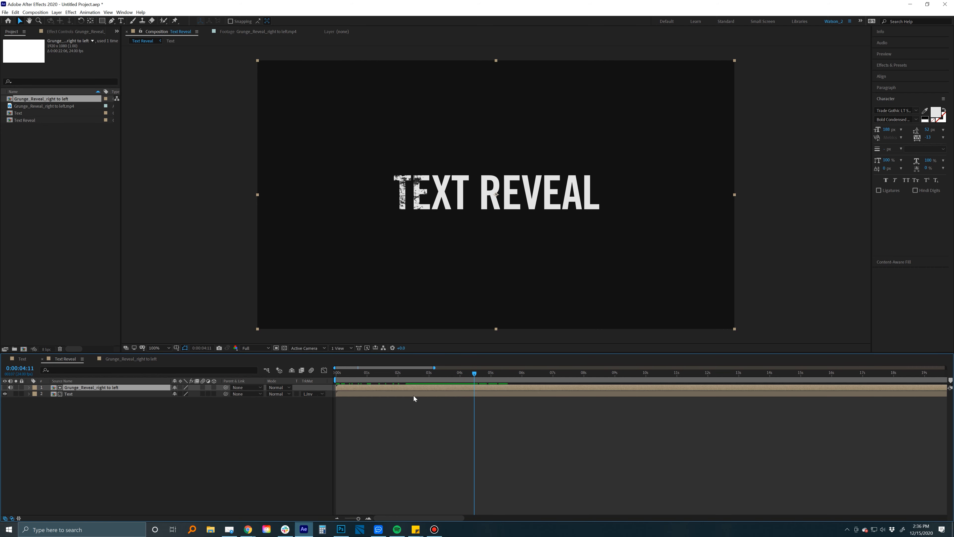
In the grunge composition, move the inverted clip's start to 0:00:05:00 and extend the first clip's end to about 0:00:05:09.
right_click(410, 388)
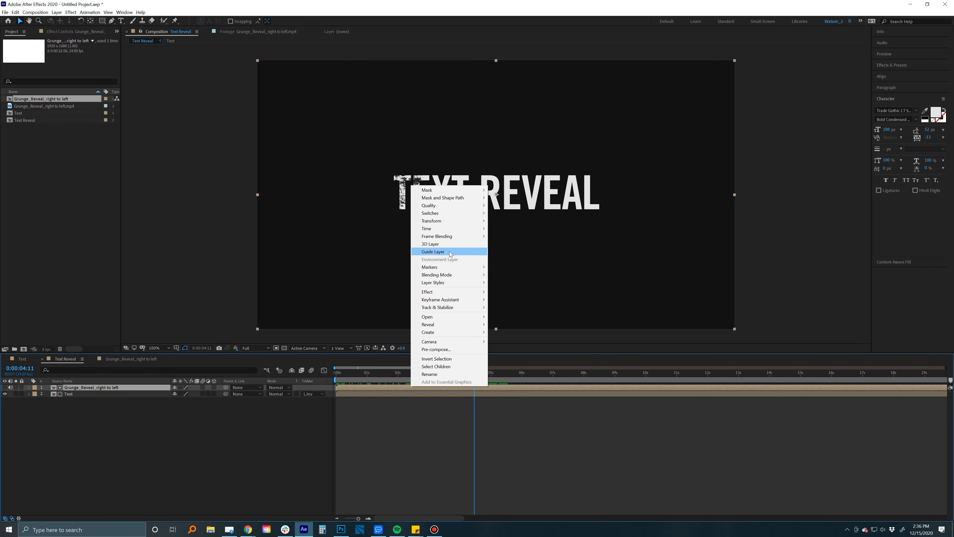
left_click(432, 394)
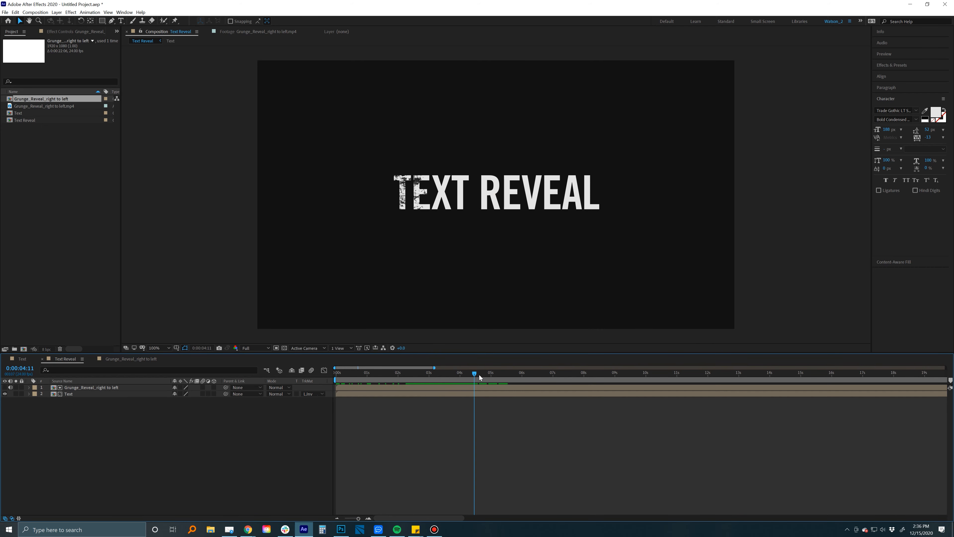
left_click_drag(479, 374, 491, 374)
left_click(487, 387)
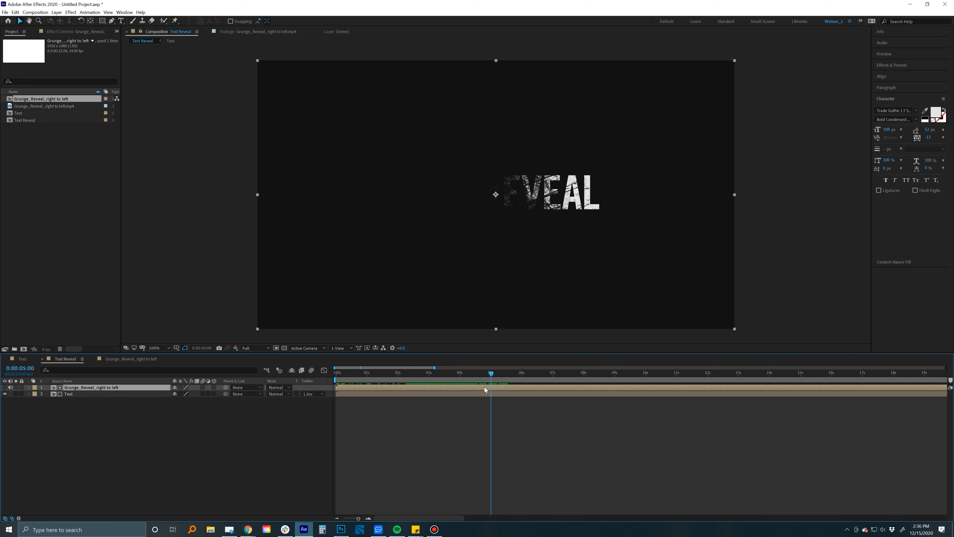
double_click(484, 387)
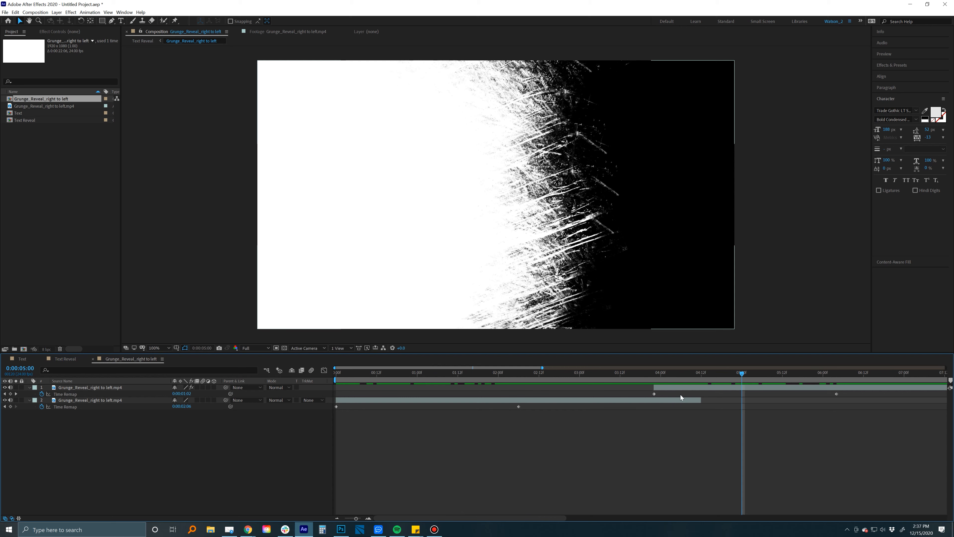
left_click_drag(676, 393, 759, 393)
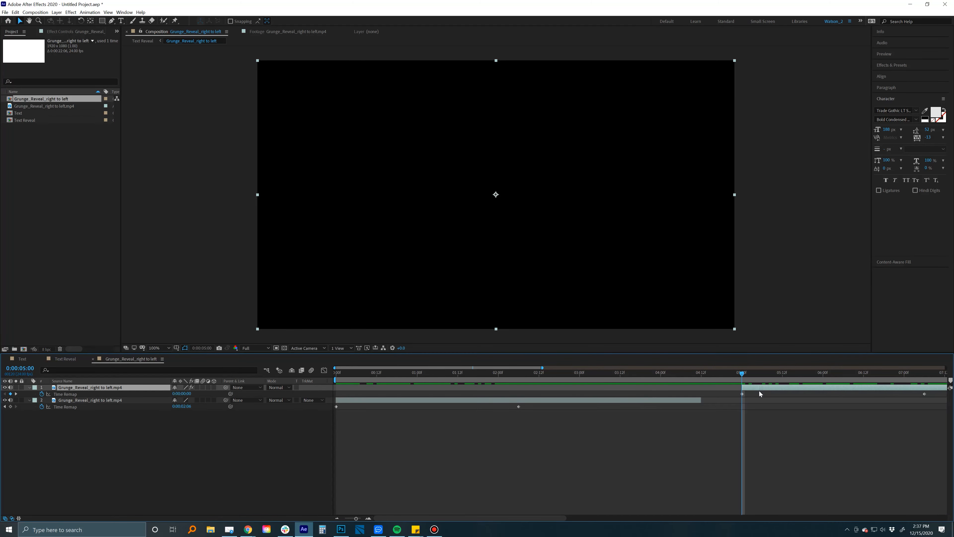
left_click_drag(701, 400, 771, 400)
Scrub through the retimed wipe in the grunge composition and through the text reveal in Text Reveal.
left_click(667, 372)
left_click_drag(649, 374, 826, 376)
left_click(65, 359)
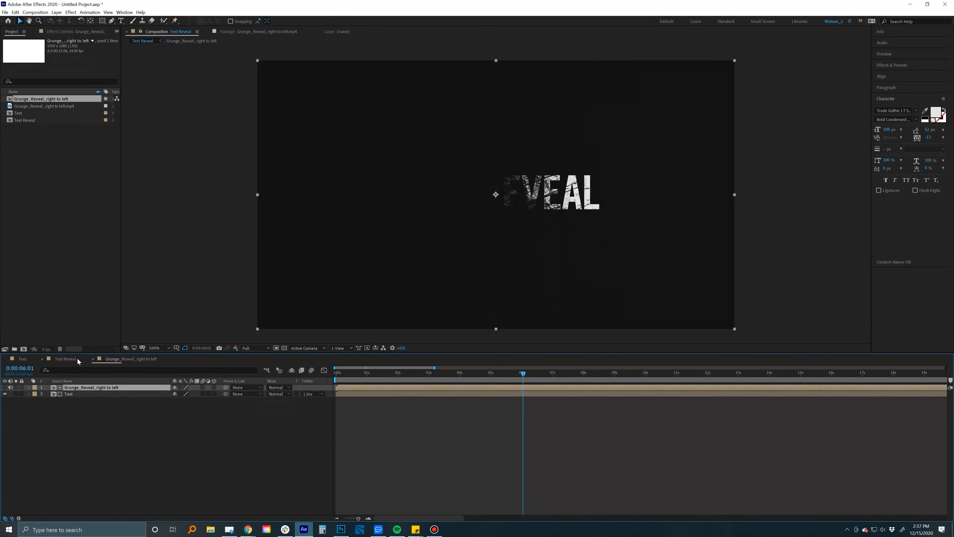
mouse_move(386, 370)
left_mouse_down()
mouse_move(552, 378)
mouse_move(473, 373)
mouse_move(495, 371)
mouse_move(507, 386)
mouse_move(512, 373)
left_mouse_up()
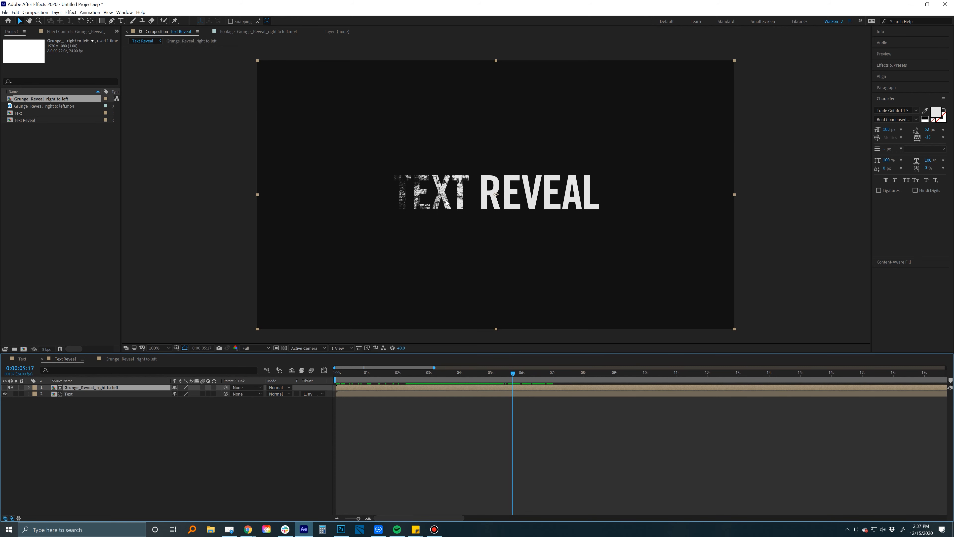
Add an adjustment layer above both clips in the Grunge_Reveal_right to left composition.
double_click(508, 386)
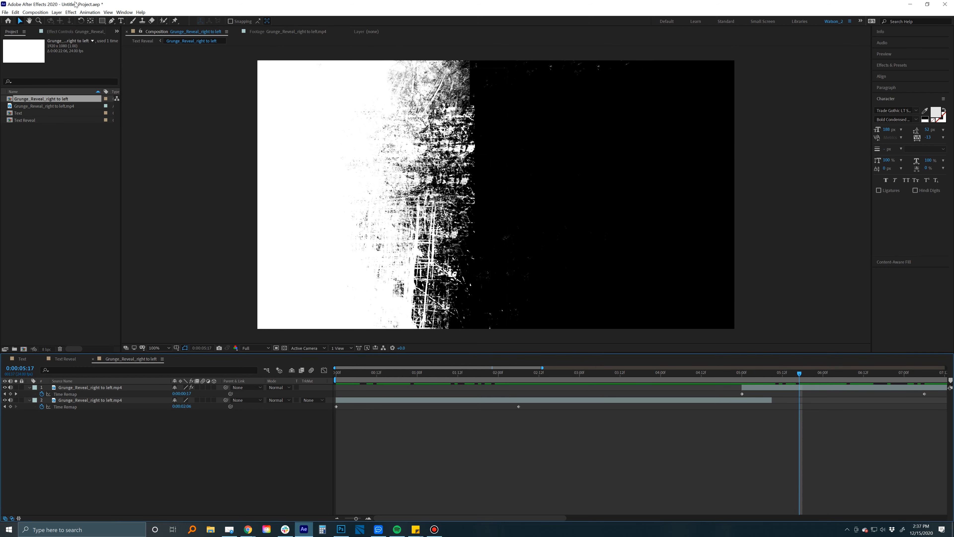
left_click(57, 12)
mouse_move(86, 20)
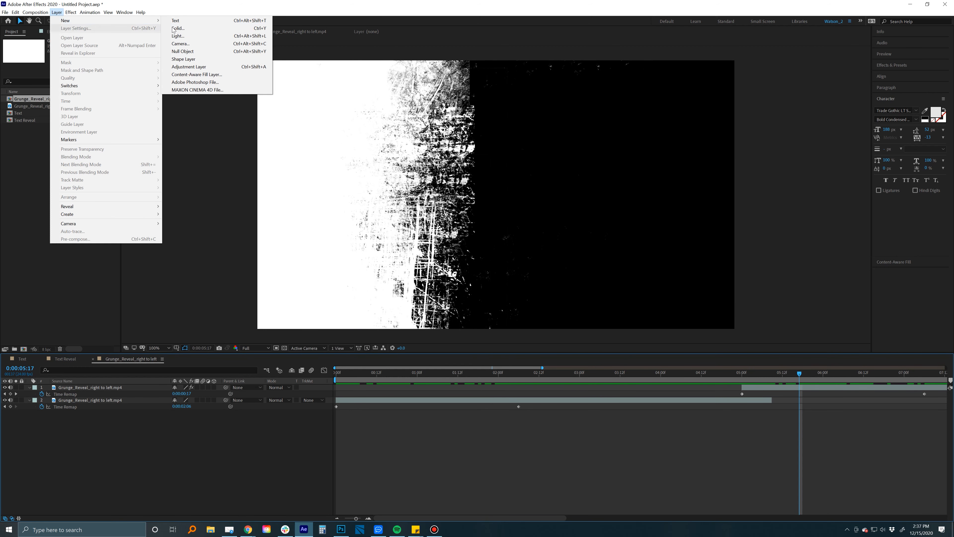
left_click(207, 67)
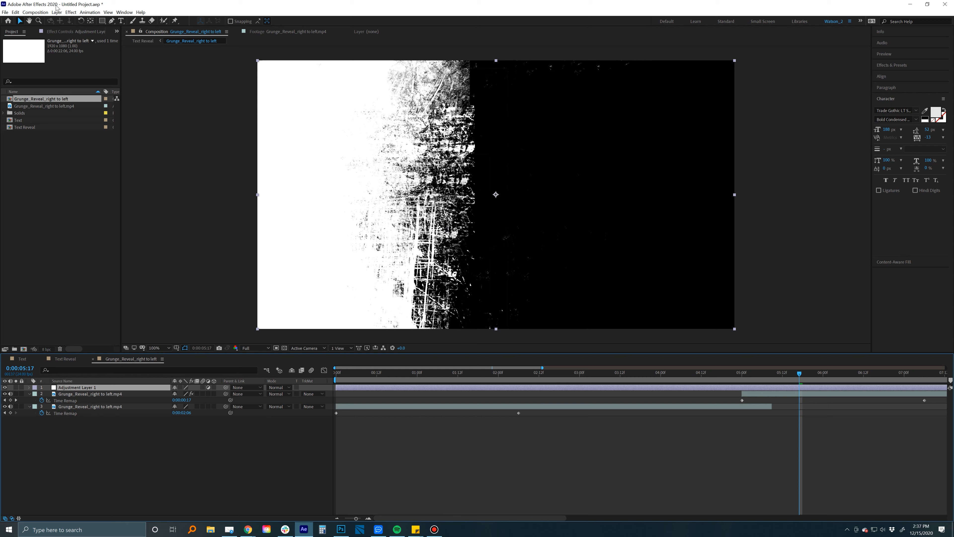
left_click(57, 12)
key("Escape")
Apply Fast Box Blur to the adjustment layer with a blur radius of 17.
left_click(70, 12)
mouse_move(98, 61)
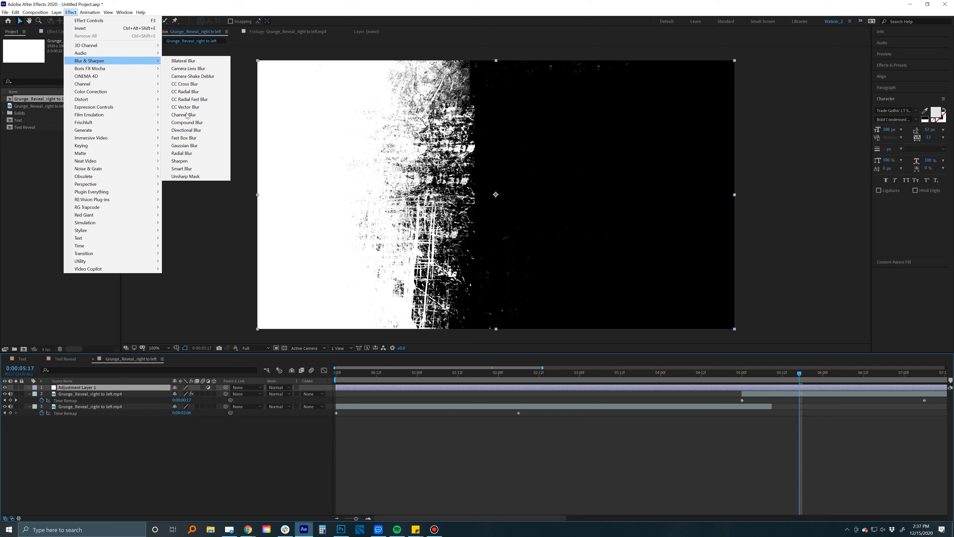
left_click(184, 137)
mouse_move(75, 53)
left_mouse_down()
mouse_move(98, 53)
mouse_move(77, 54)
left_mouse_up()
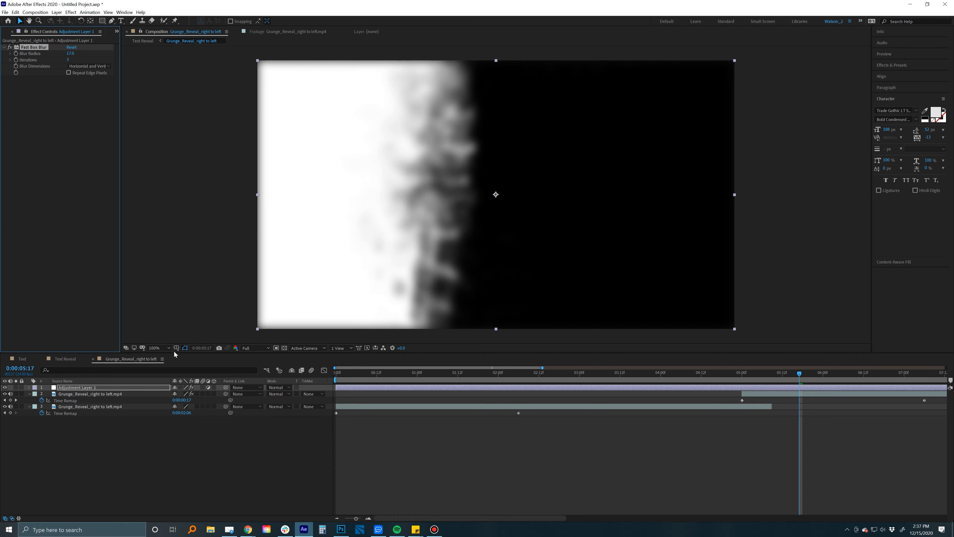
Preview the softened text reveal in Text Reveal and compare it with the blurred wipe in the grunge composition.
left_click(65, 358)
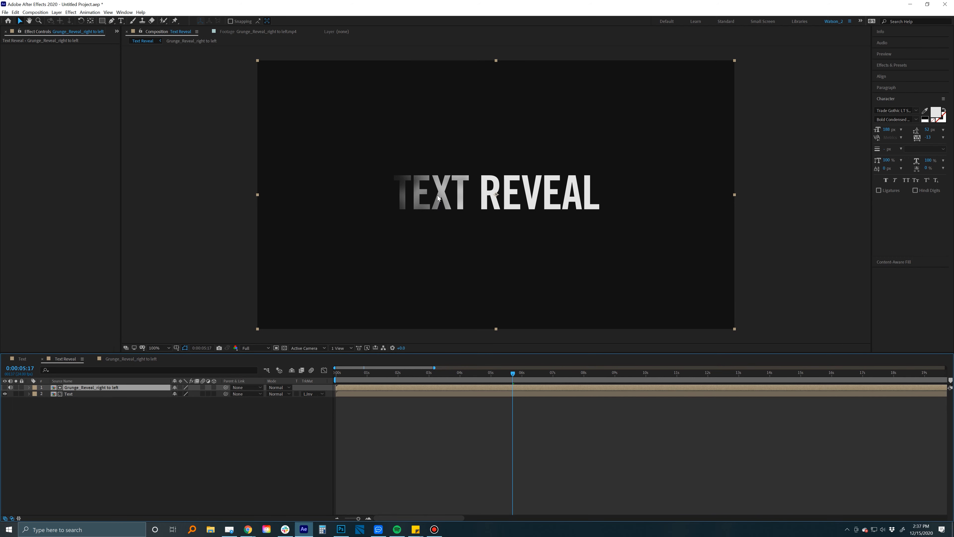
key("space")
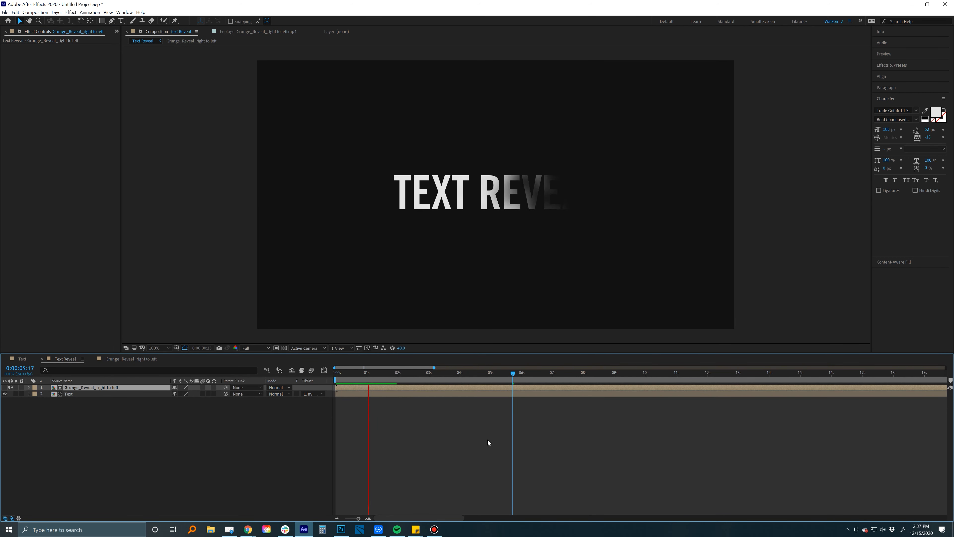
mouse_move(366, 374)
left_mouse_down()
mouse_move(353, 374)
mouse_move(381, 377)
left_mouse_up()
left_click(143, 358)
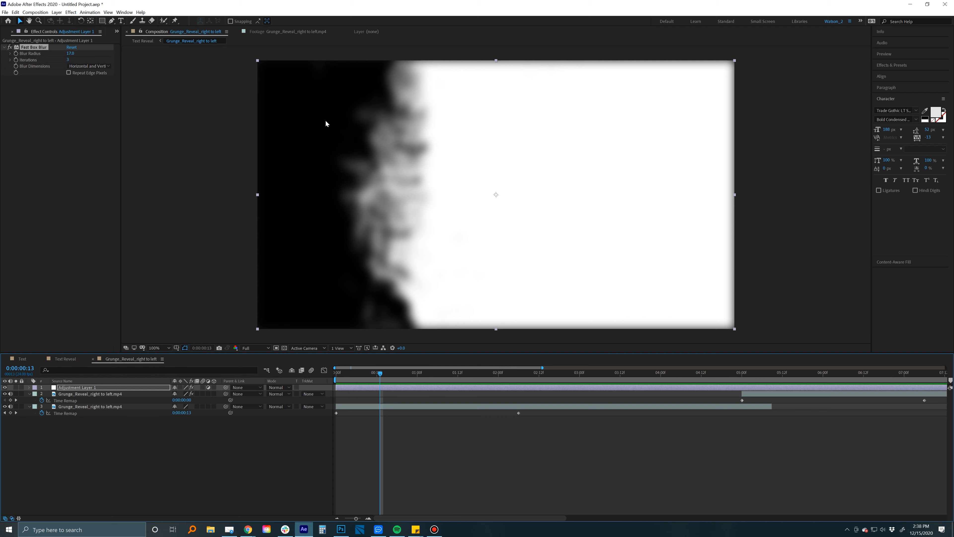
left_click(63, 358)
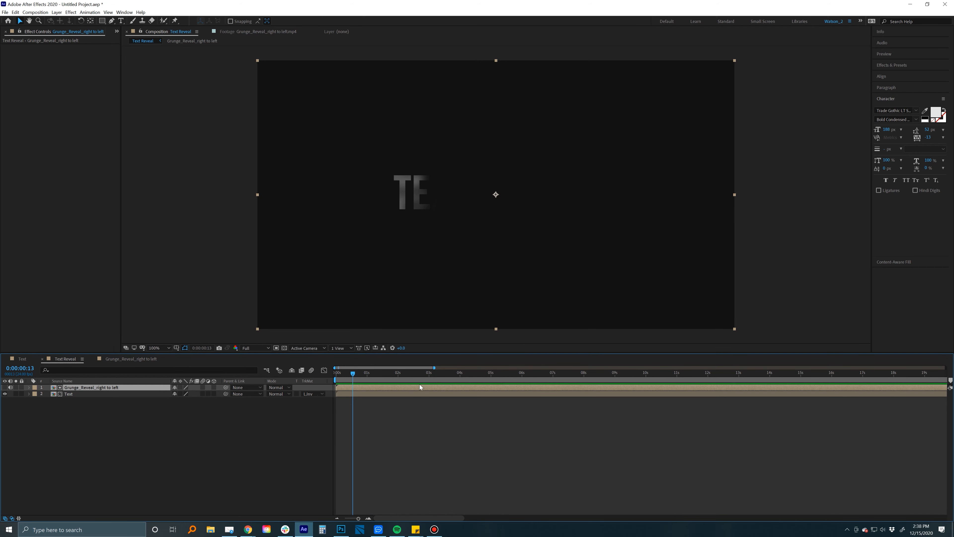
left_click_drag(352, 373, 375, 373)
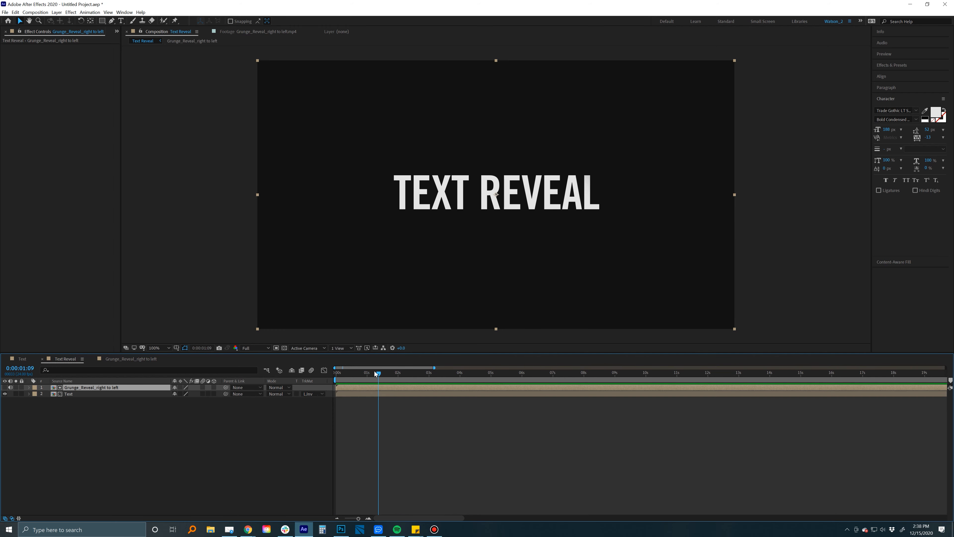
left_click(348, 372)
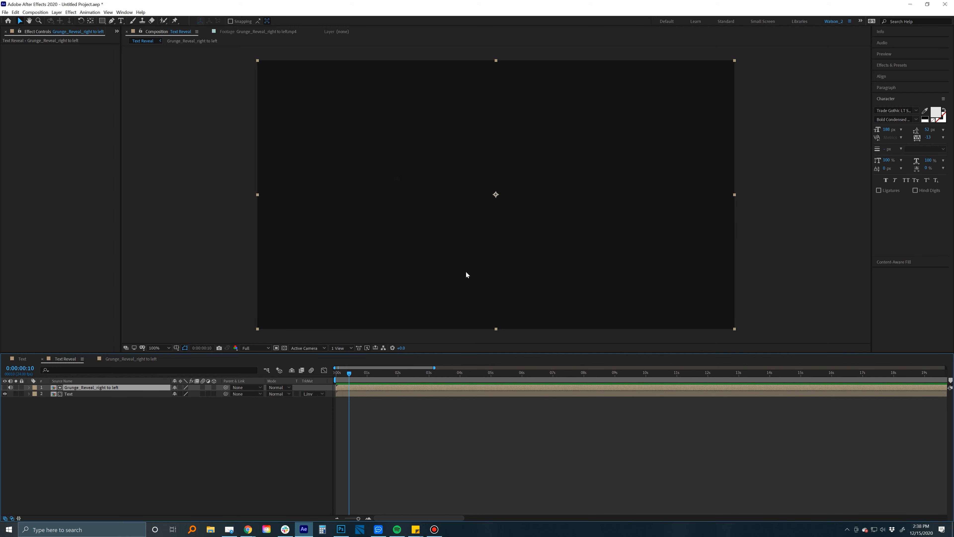
left_click_drag(349, 374, 366, 374)
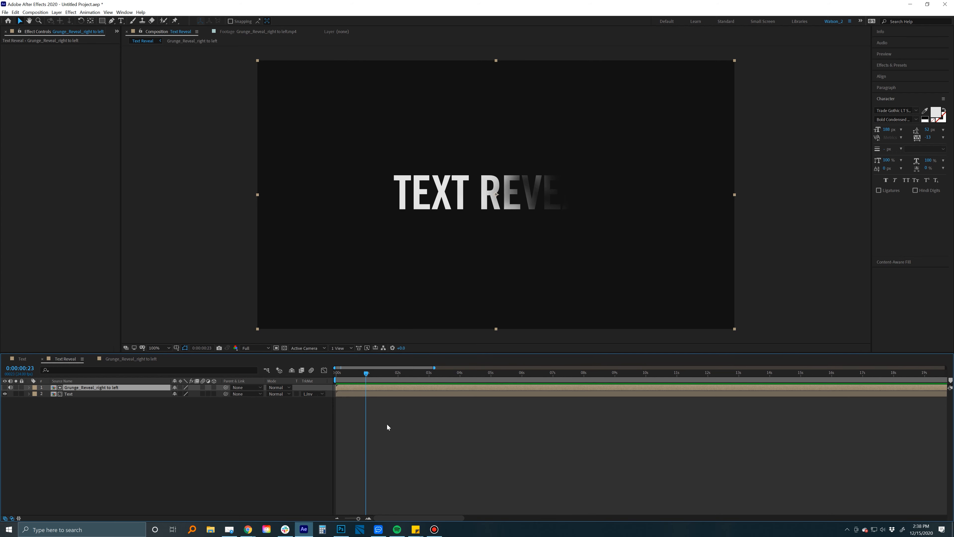
left_click(406, 417)
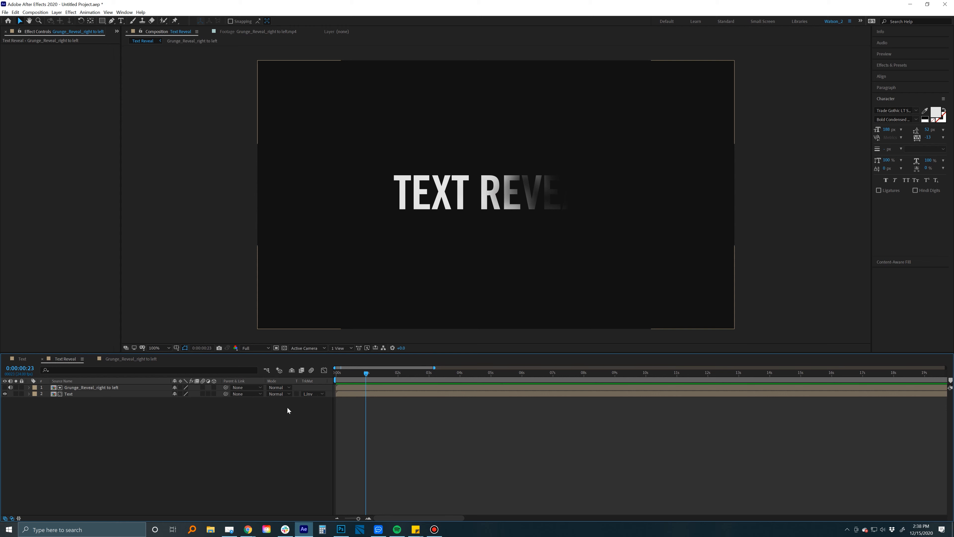
left_click(138, 394)
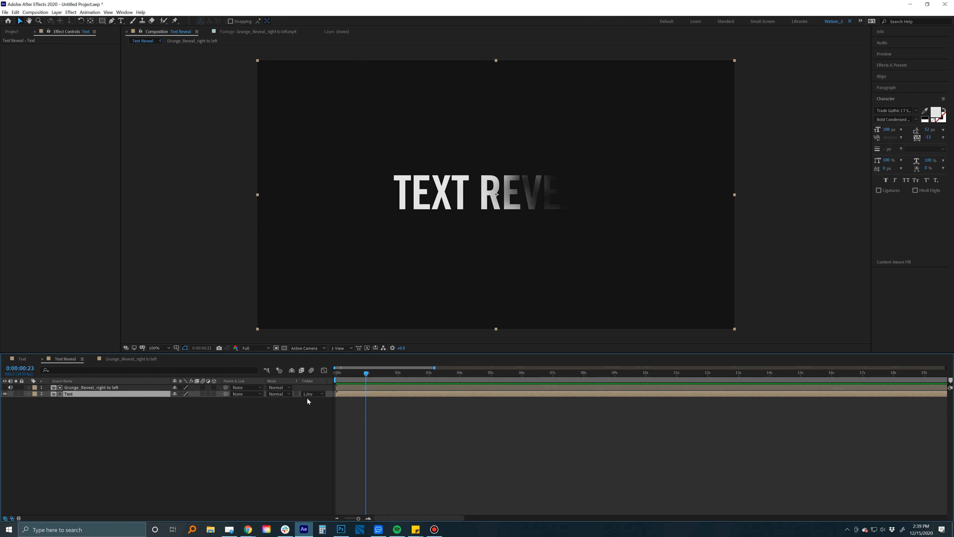
left_click(125, 388)
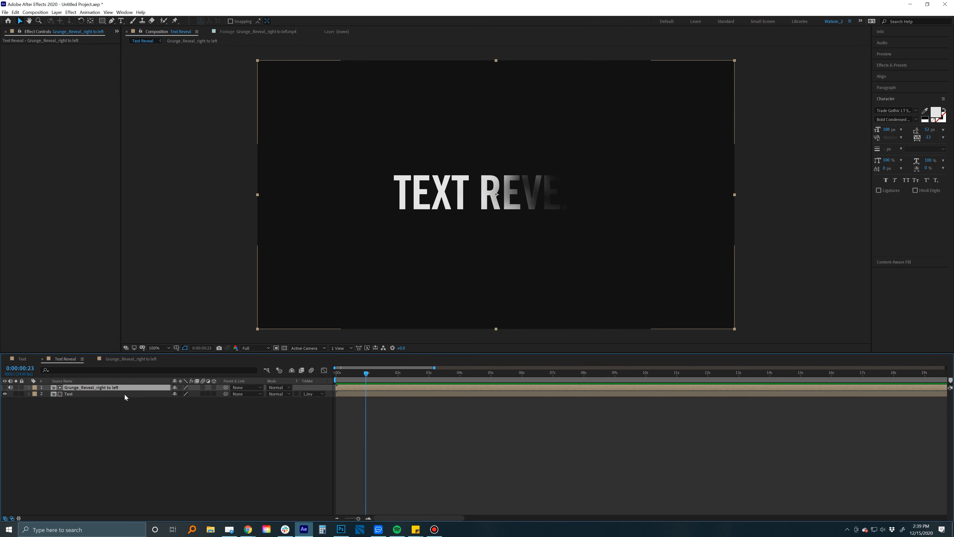
left_click(124, 394)
left_click(111, 389)
left_click(69, 394)
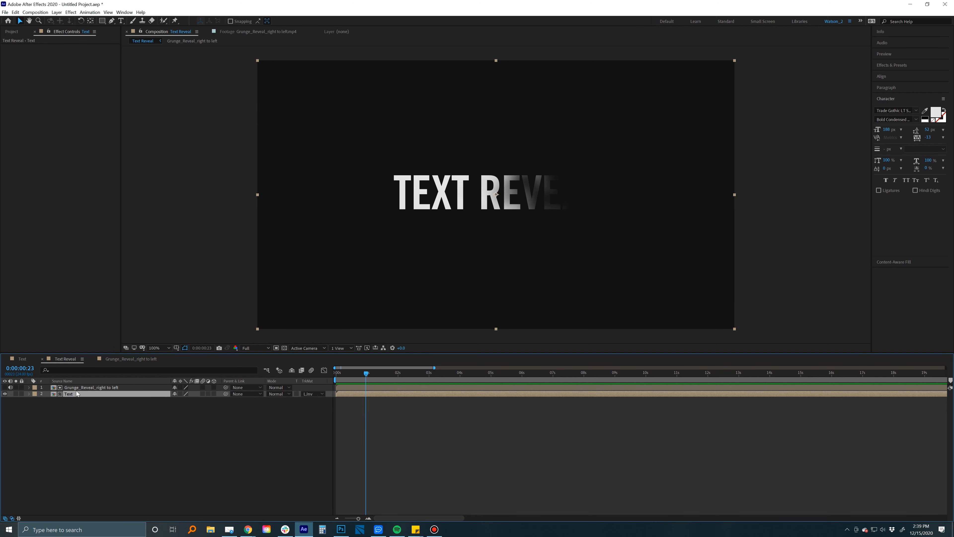
left_click(77, 387)
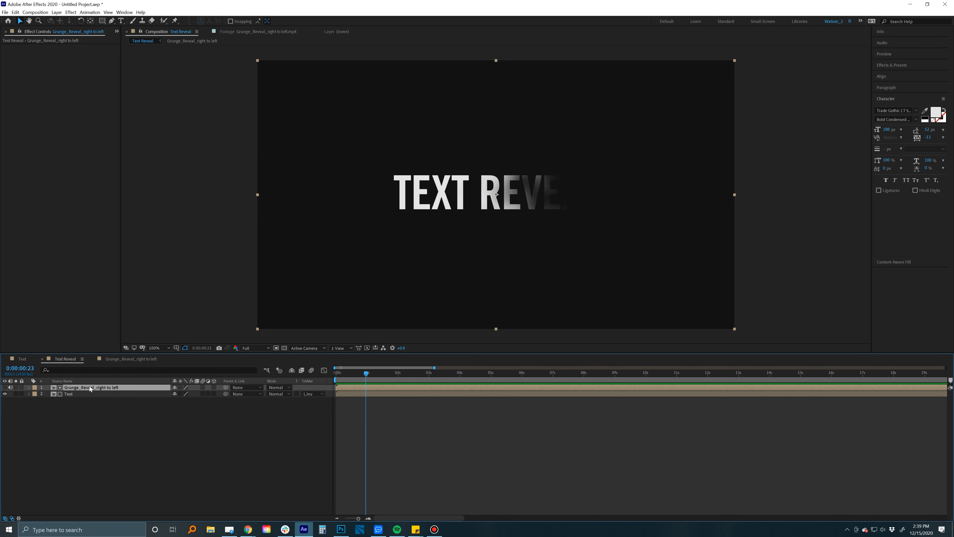
Review the Text layer's track matte options without changing them and scrub through the start of the reveal.
left_click(308, 393)
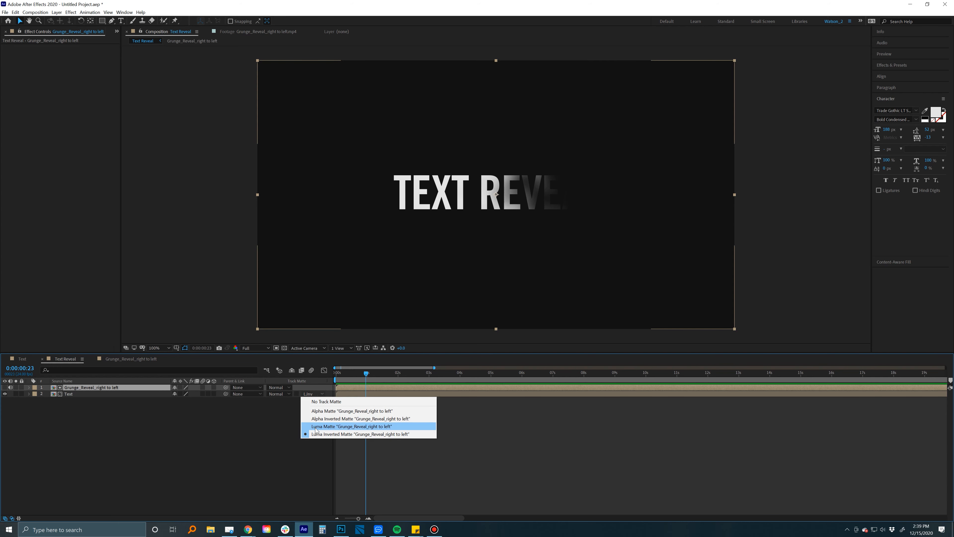
left_click(267, 412)
left_click_drag(337, 375, 401, 382)
left_click(345, 388)
left_click_drag(340, 373, 356, 374)
left_click(312, 394)
left_click(385, 460)
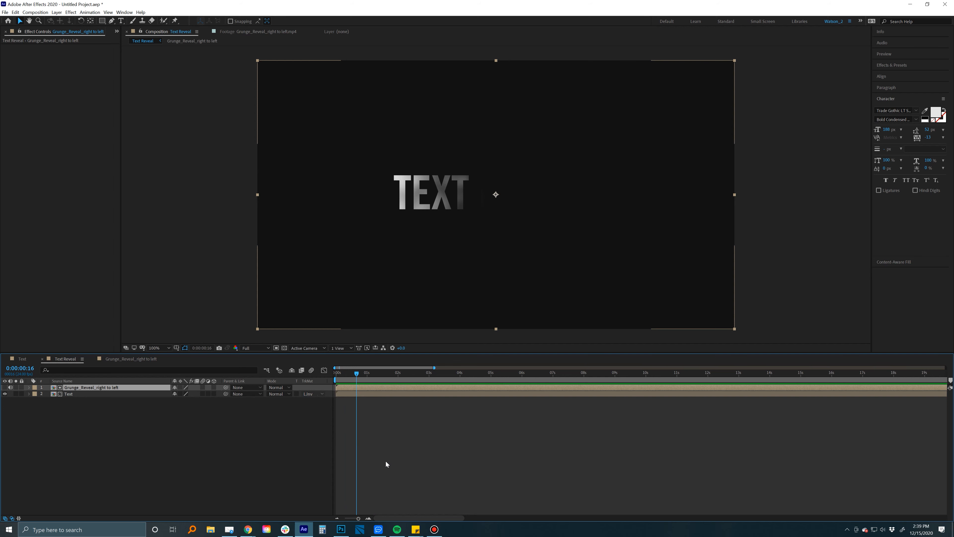
left_click(310, 394)
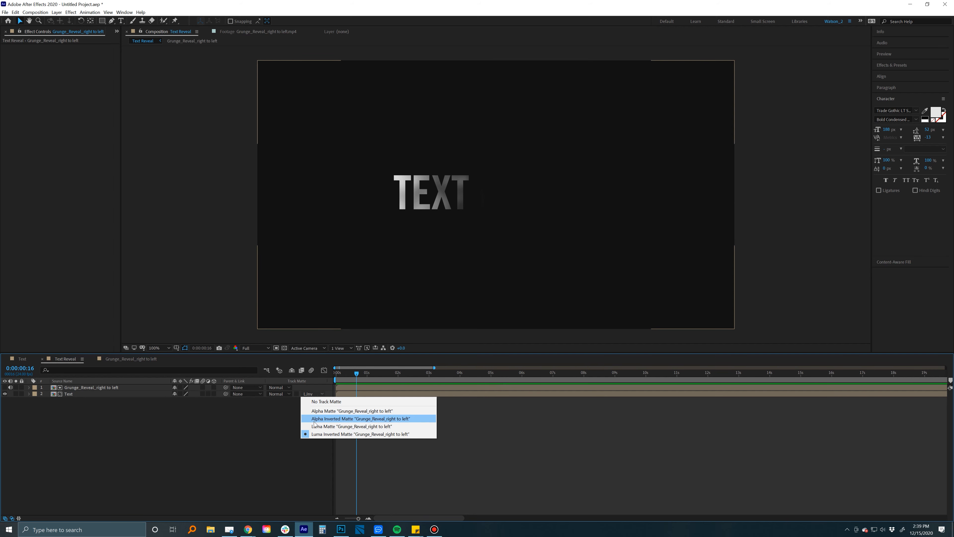
left_click(479, 409)
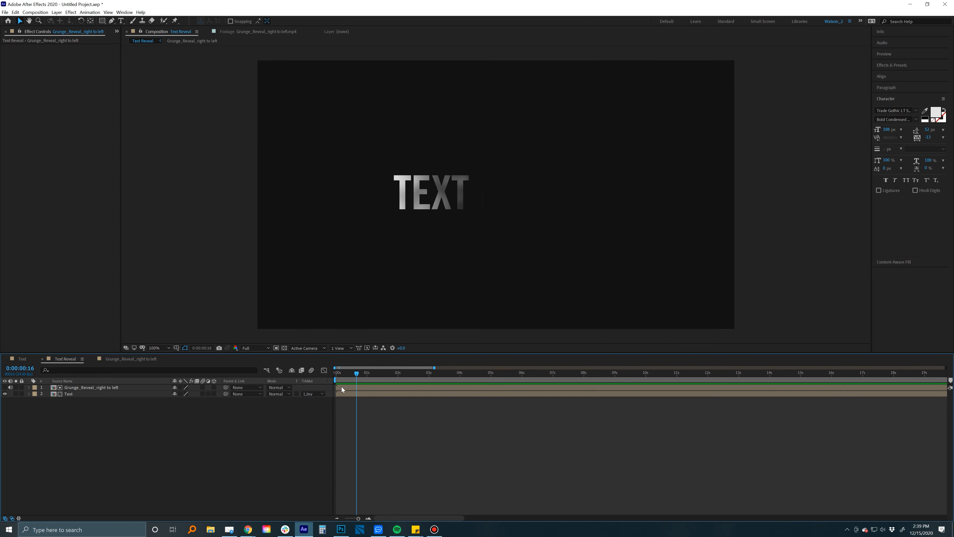
Open the Grunge_Reveal_right to left composition and delete its adjustment layer and both grunge clips.
left_click(340, 374)
left_click_drag(340, 374, 368, 373)
left_click(127, 387)
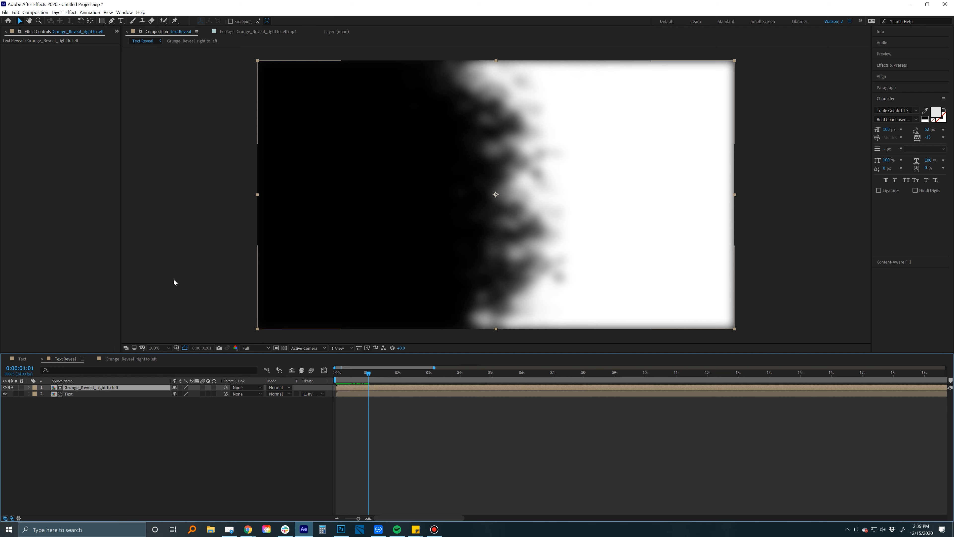
double_click(363, 388)
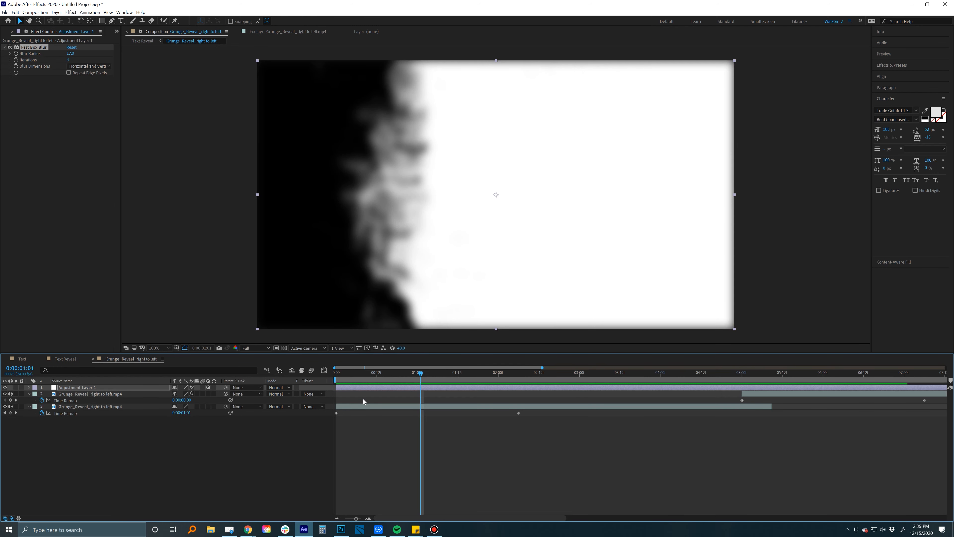
left_click(98, 388)
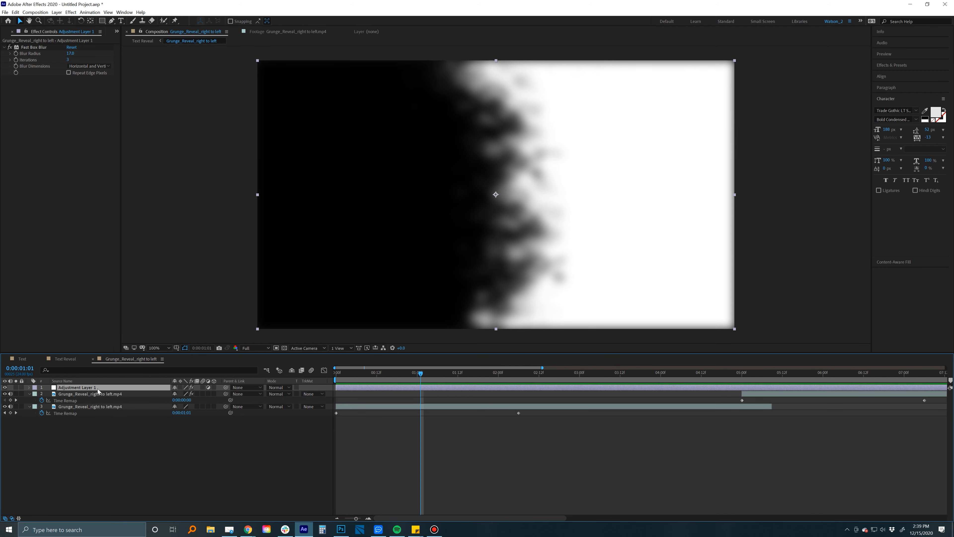
left_click(87, 406, "shift")
key("Delete")
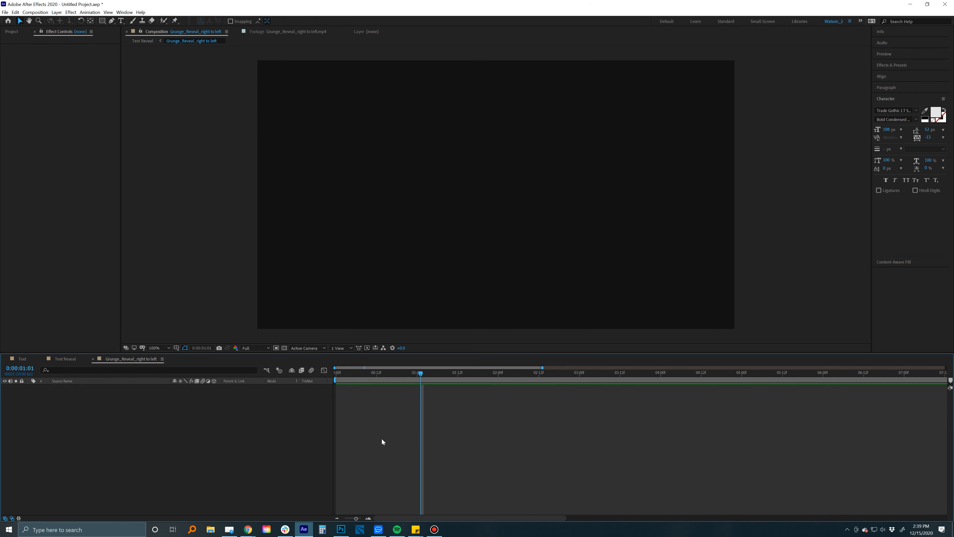
Show the transparency grid and draw a white rectangle in the left half of the empty composition frame.
left_click(284, 347)
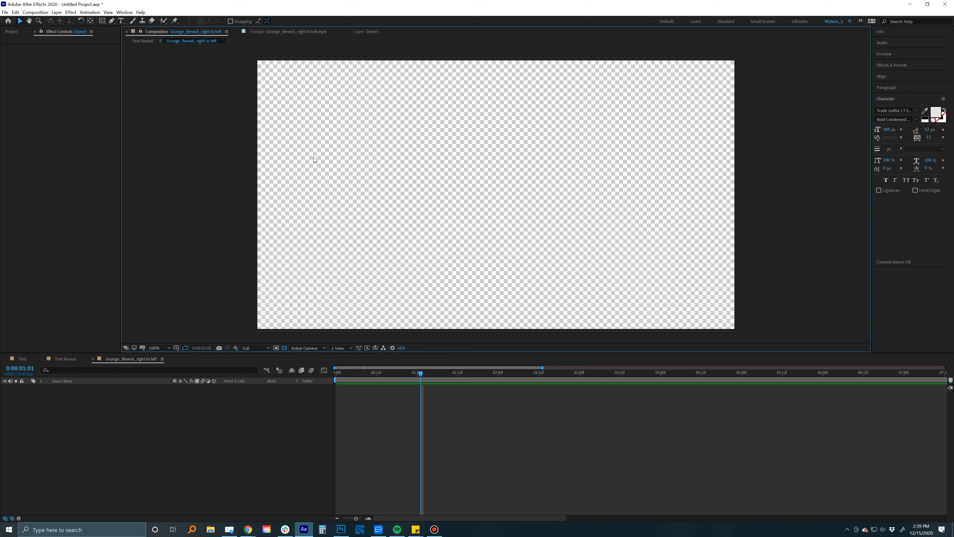
left_click(102, 20)
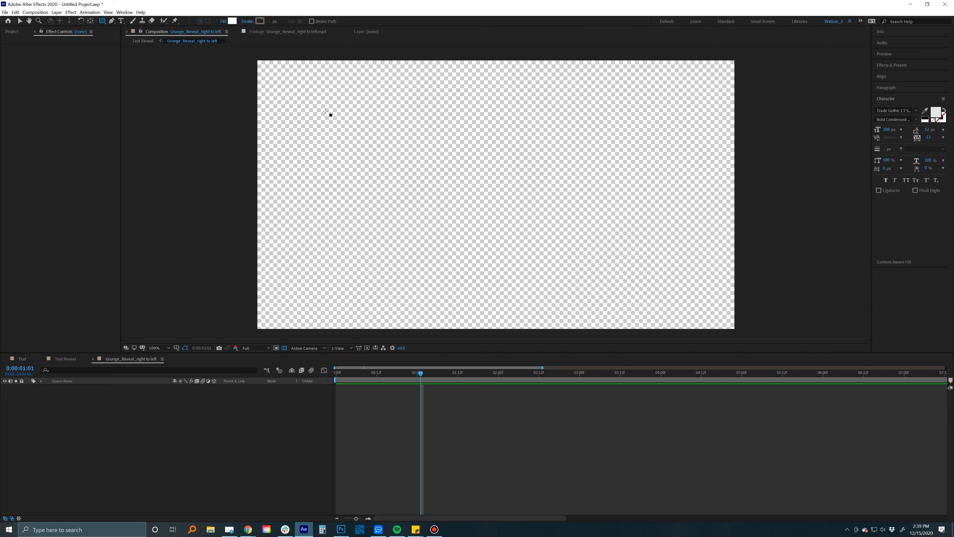
mouse_move(325, 112)
left_mouse_down()
mouse_move(479, 230)
mouse_move(532, 285)
mouse_move(525, 288)
left_mouse_up()
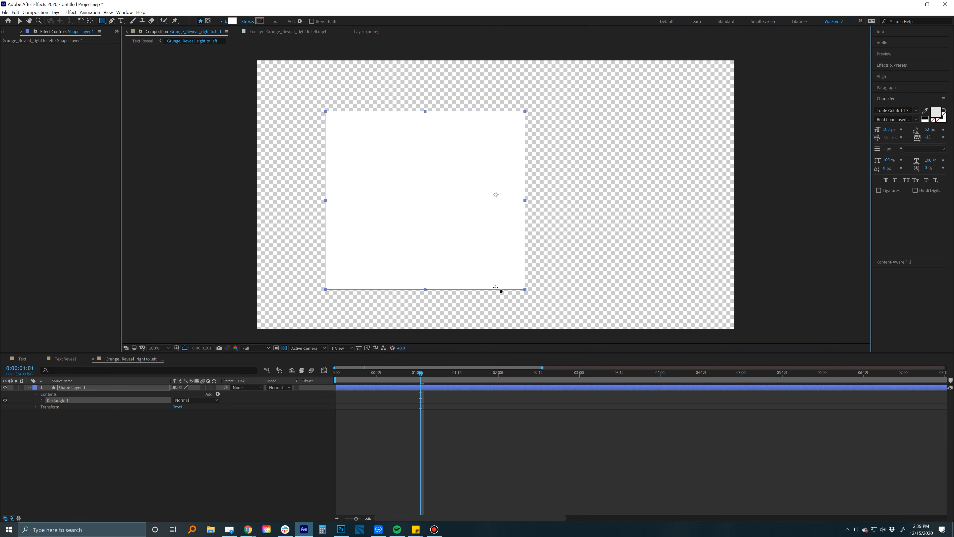
Reposition the white rectangle so it sits partly outside the left edge of the frame.
key("v")
mouse_move(475, 206)
left_mouse_down()
mouse_move(458, 190)
mouse_move(474, 192)
left_mouse_up()
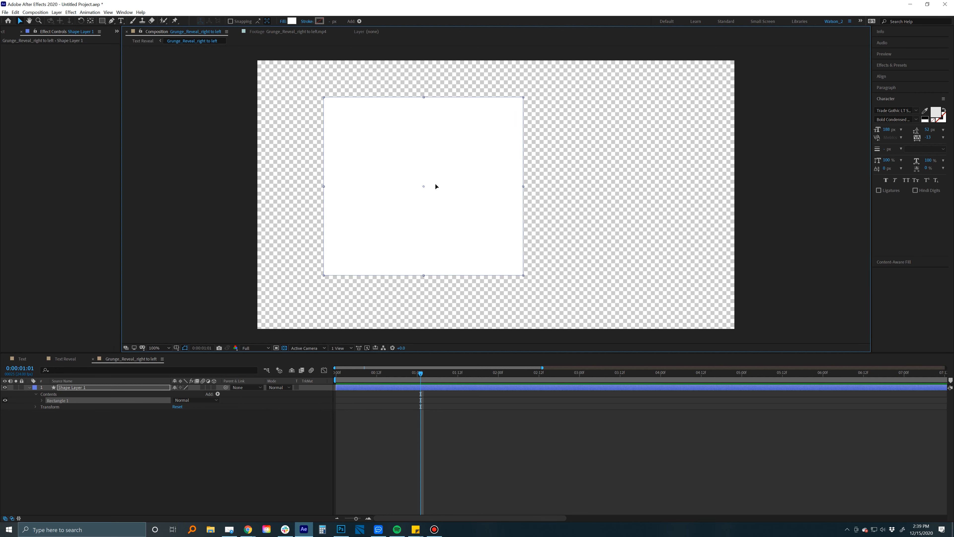
left_click_drag(435, 185, 423, 201)
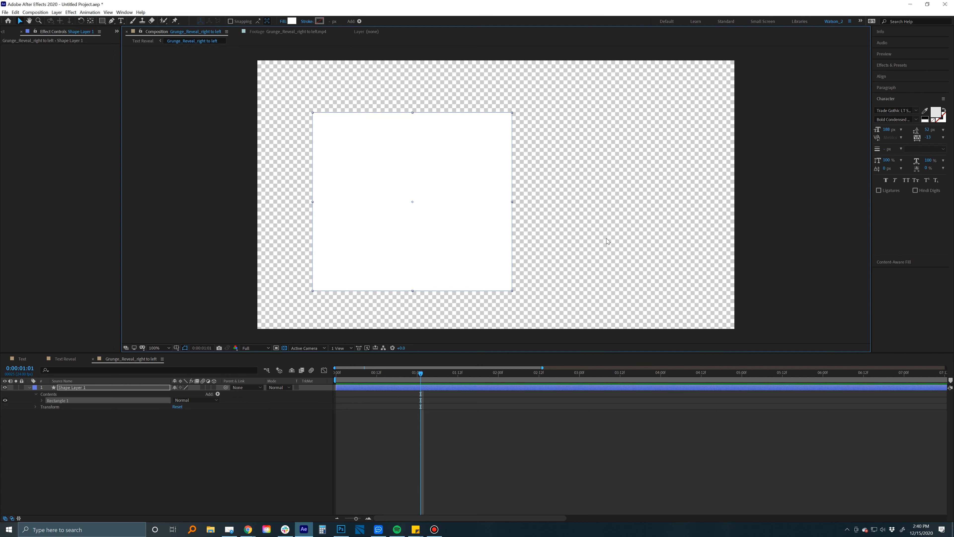
left_click_drag(460, 196, 297, 193)
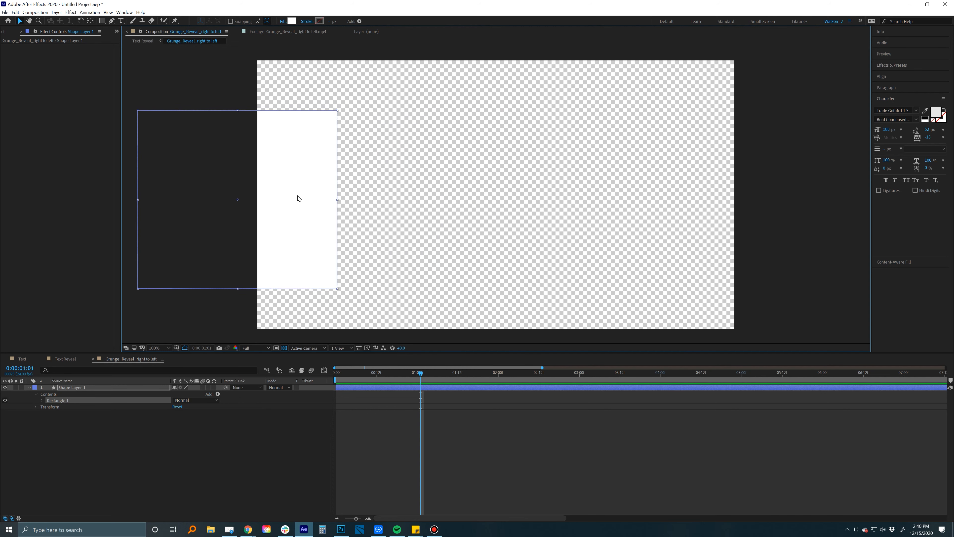
Keyframe the rectangle's Position at 0:00:00:00 and 0:00:03:13 so it travels rightward out of the frame, and preview the motion.
left_click_drag(342, 373, 318, 373)
key("p")
left_click(48, 394)
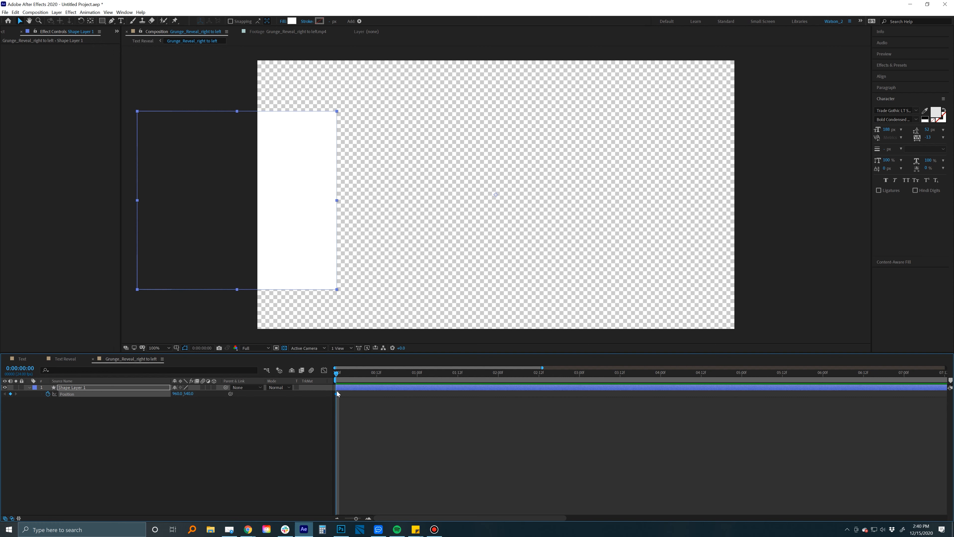
left_click_drag(340, 378, 624, 372)
left_click_drag(315, 233, 315, 234)
left_click_drag(408, 242, 769, 313)
key("space")
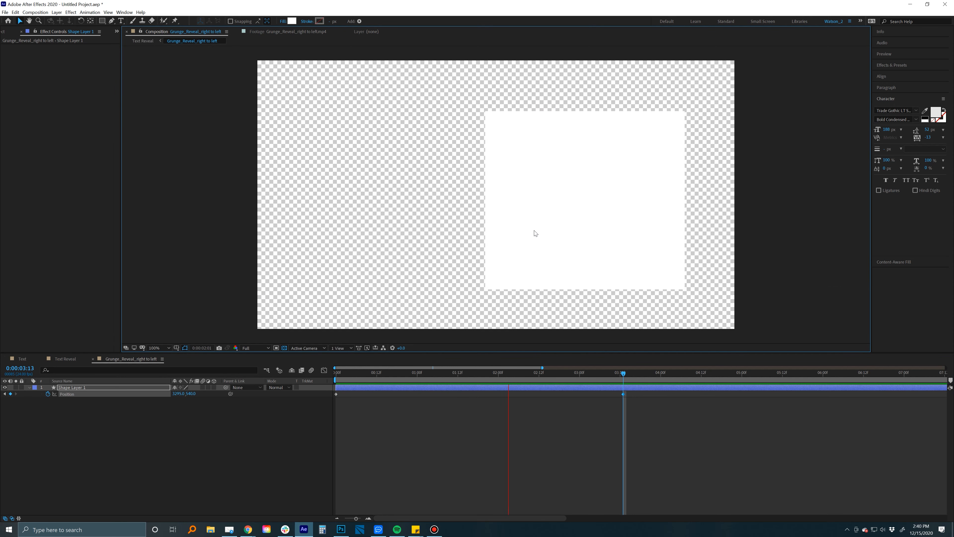
key("space")
Return to the Text Reveal composition and hide the Grunge_Reveal_right to left layer near the start of the timeline.
left_click(66, 359)
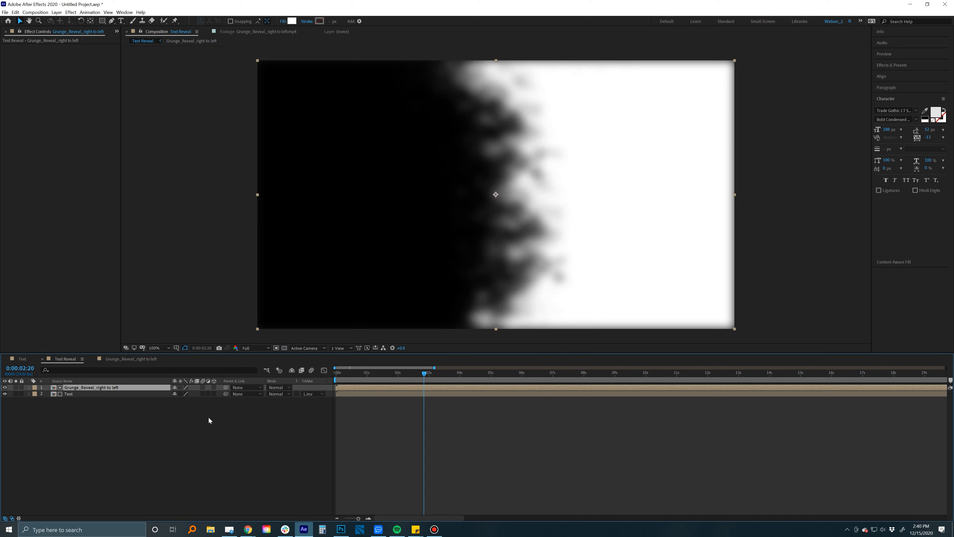
left_click(347, 375)
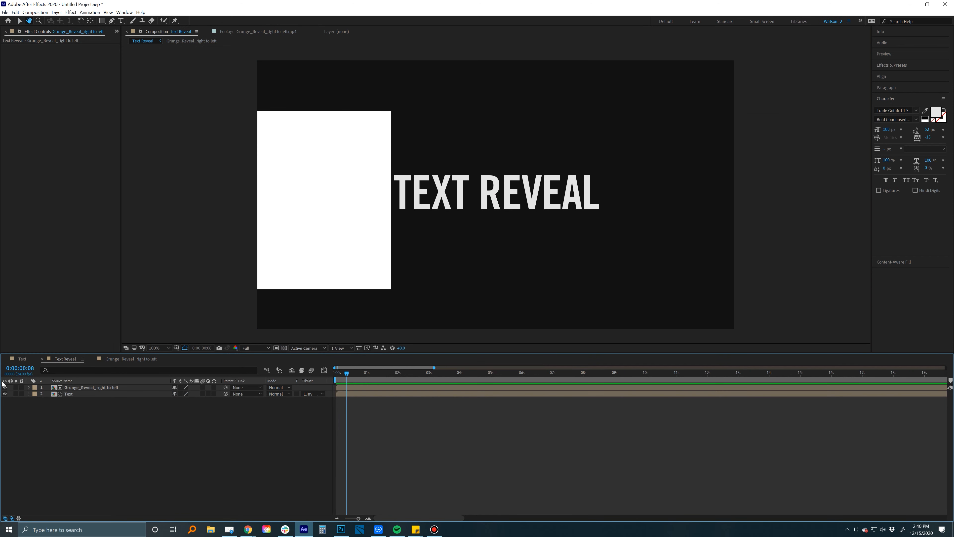
left_click(5, 388)
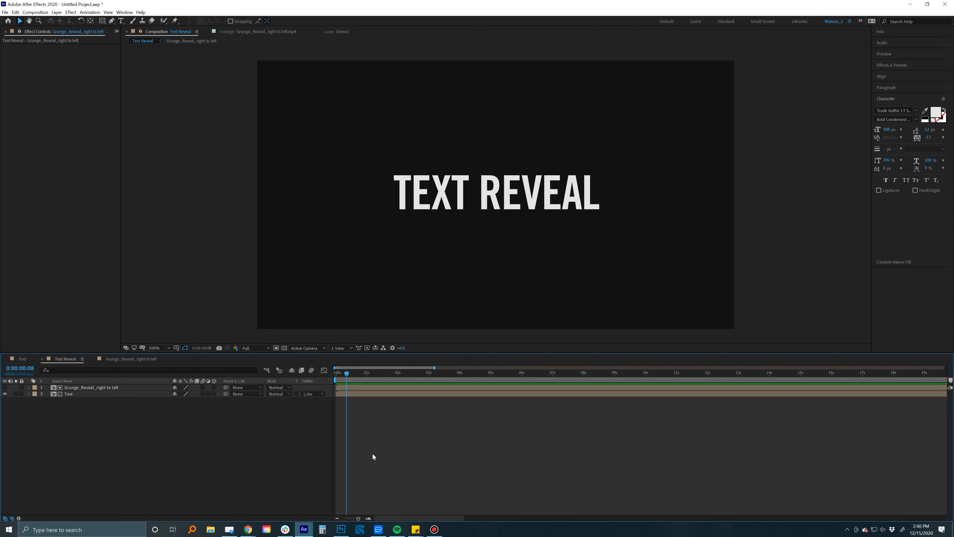
Set the Text layer's track matte to Alpha Matte and preview the reveal up to 0:00:00:20.
left_click(311, 393)
left_click(338, 410)
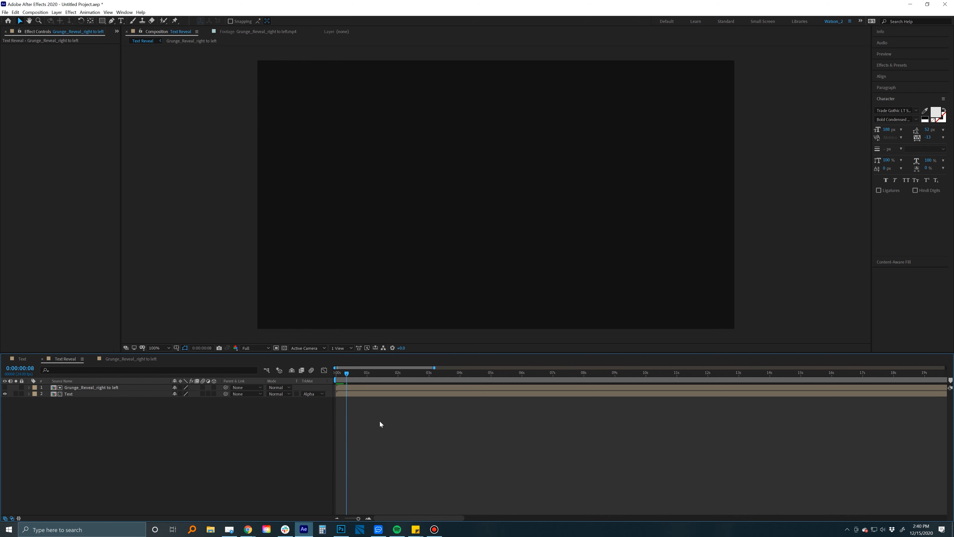
key("space")
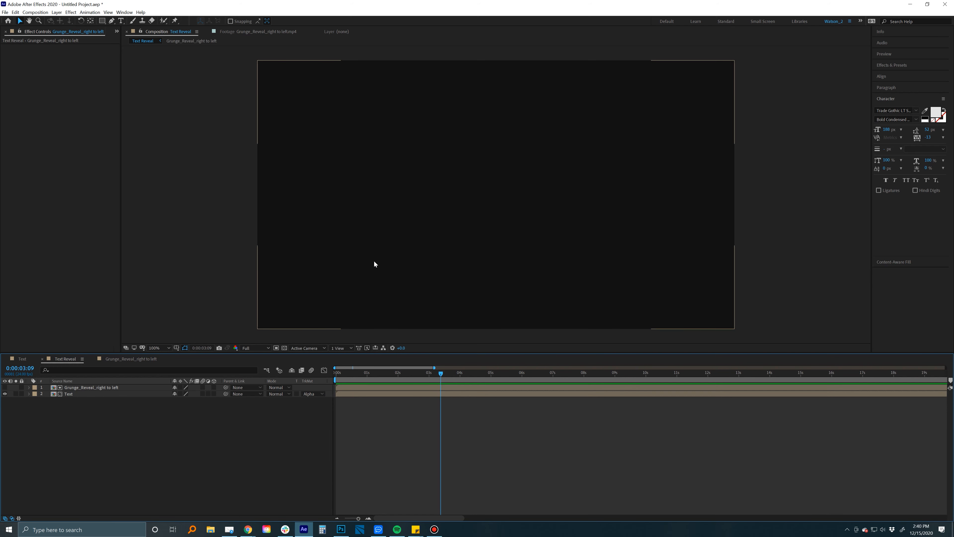
left_click_drag(340, 373, 362, 374)
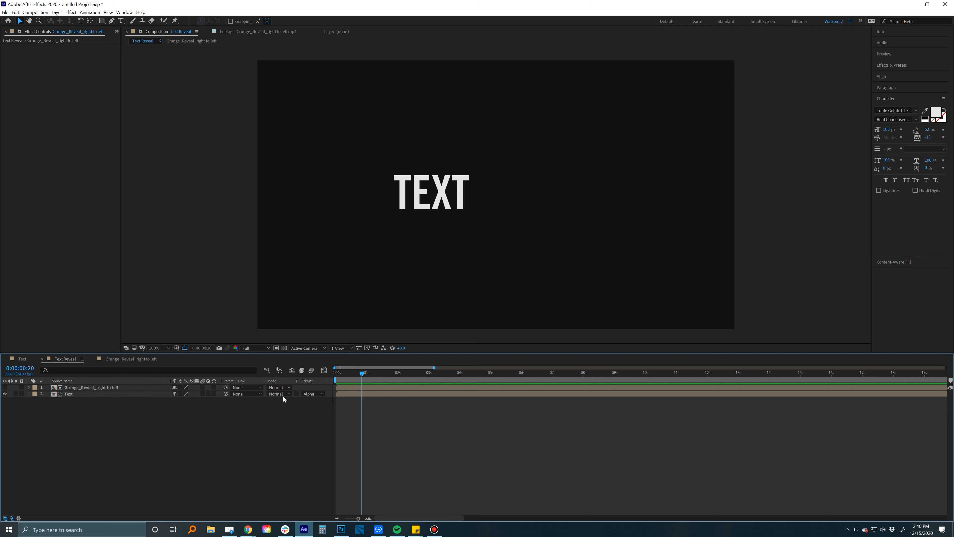
Switch the Text layer's track matte to Alpha Inverted Matte and play back the result.
left_click(311, 393)
left_click(321, 419)
key("space")
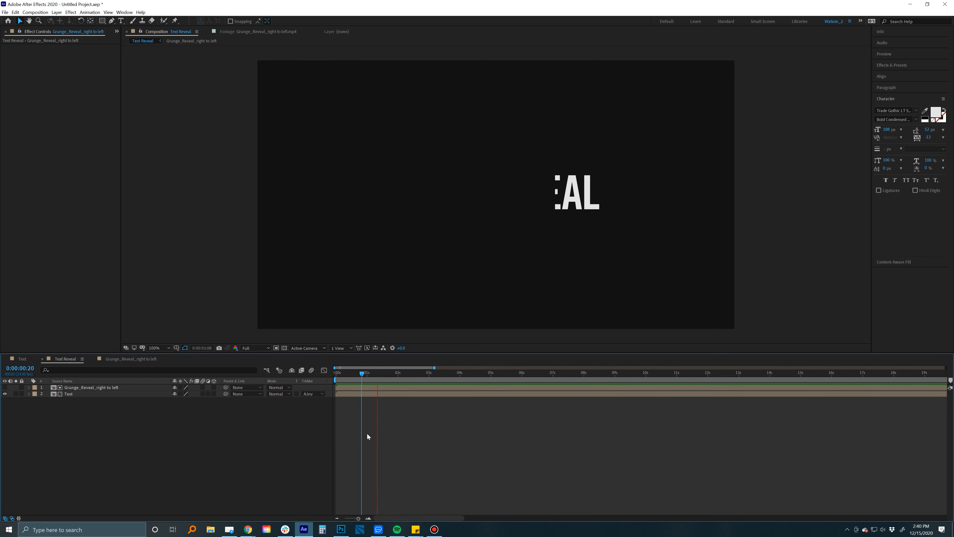
key("space")
Scrub back and forth through the first second of Text Reveal to examine how the inverted matte affects the text.
left_click(342, 372)
left_click(309, 393)
left_click(500, 422)
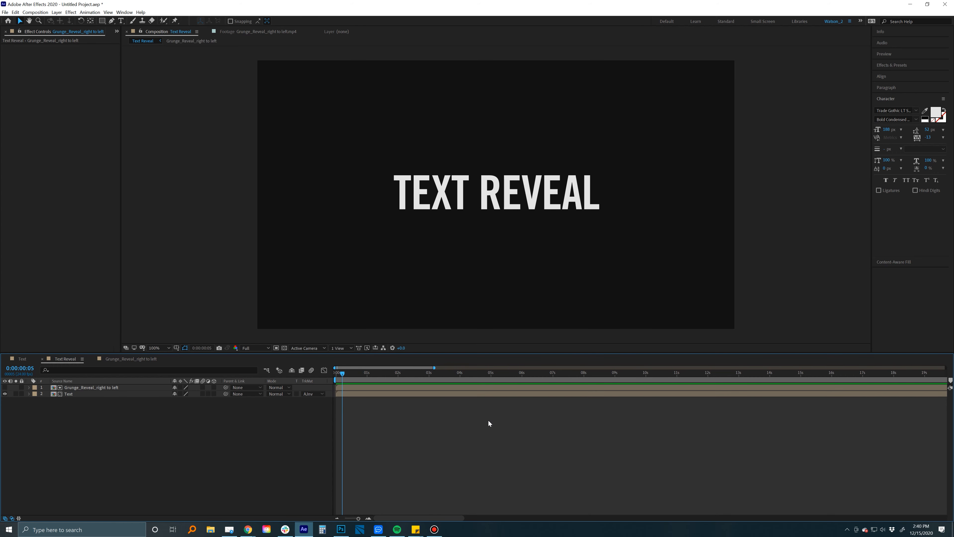
left_click_drag(342, 373, 347, 375)
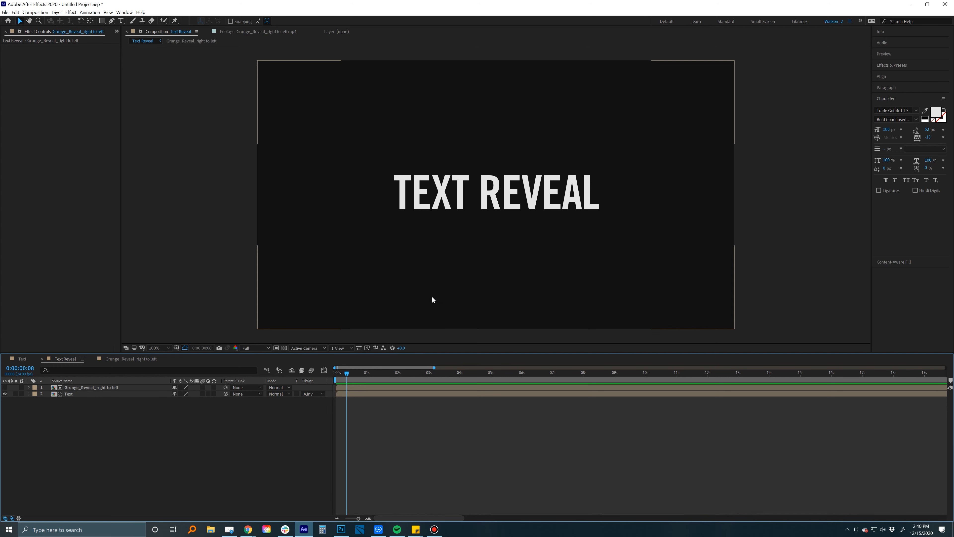
left_click_drag(353, 375, 355, 373)
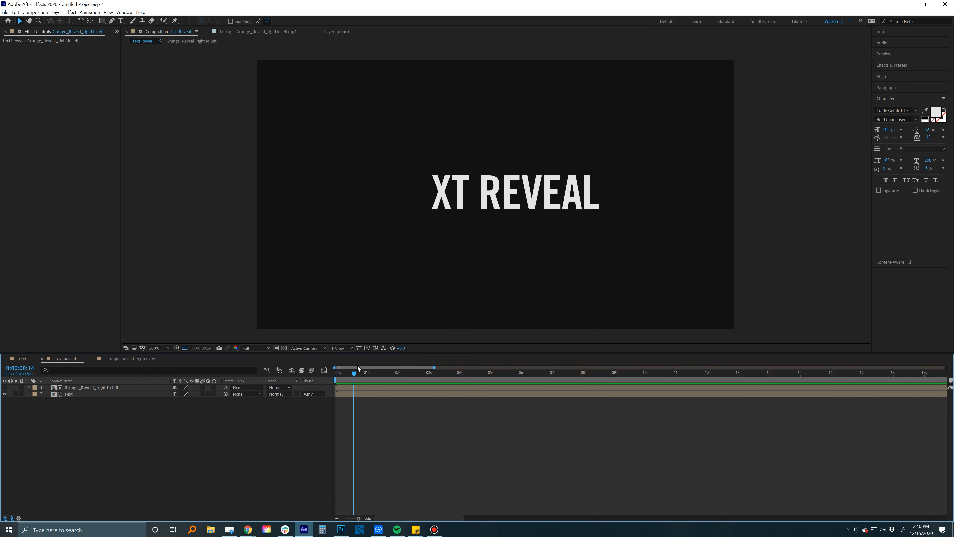
left_click(360, 374)
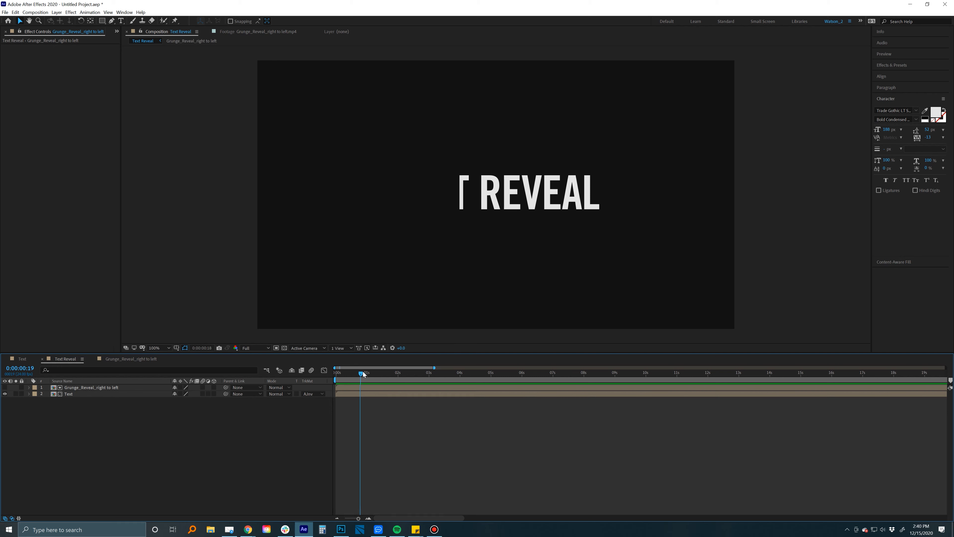
left_click_drag(362, 374, 345, 372)
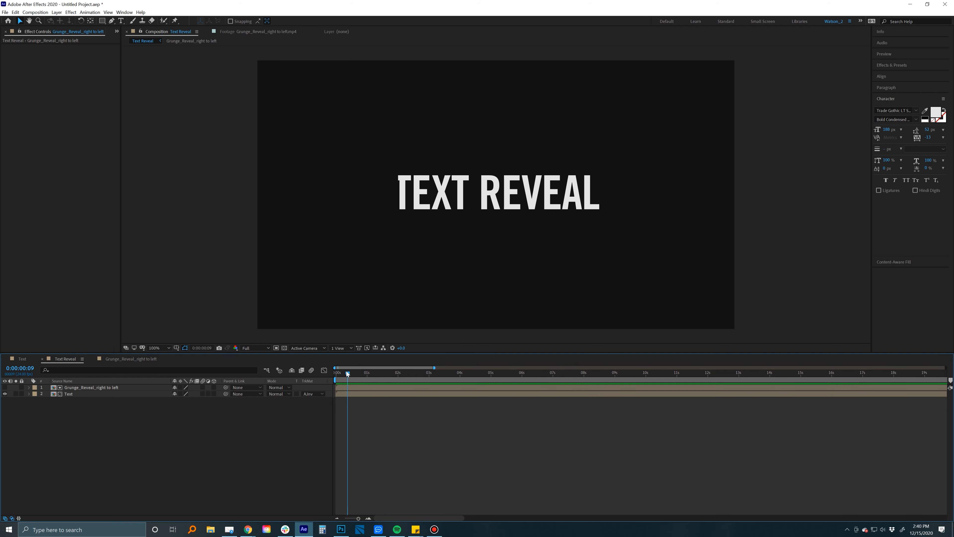